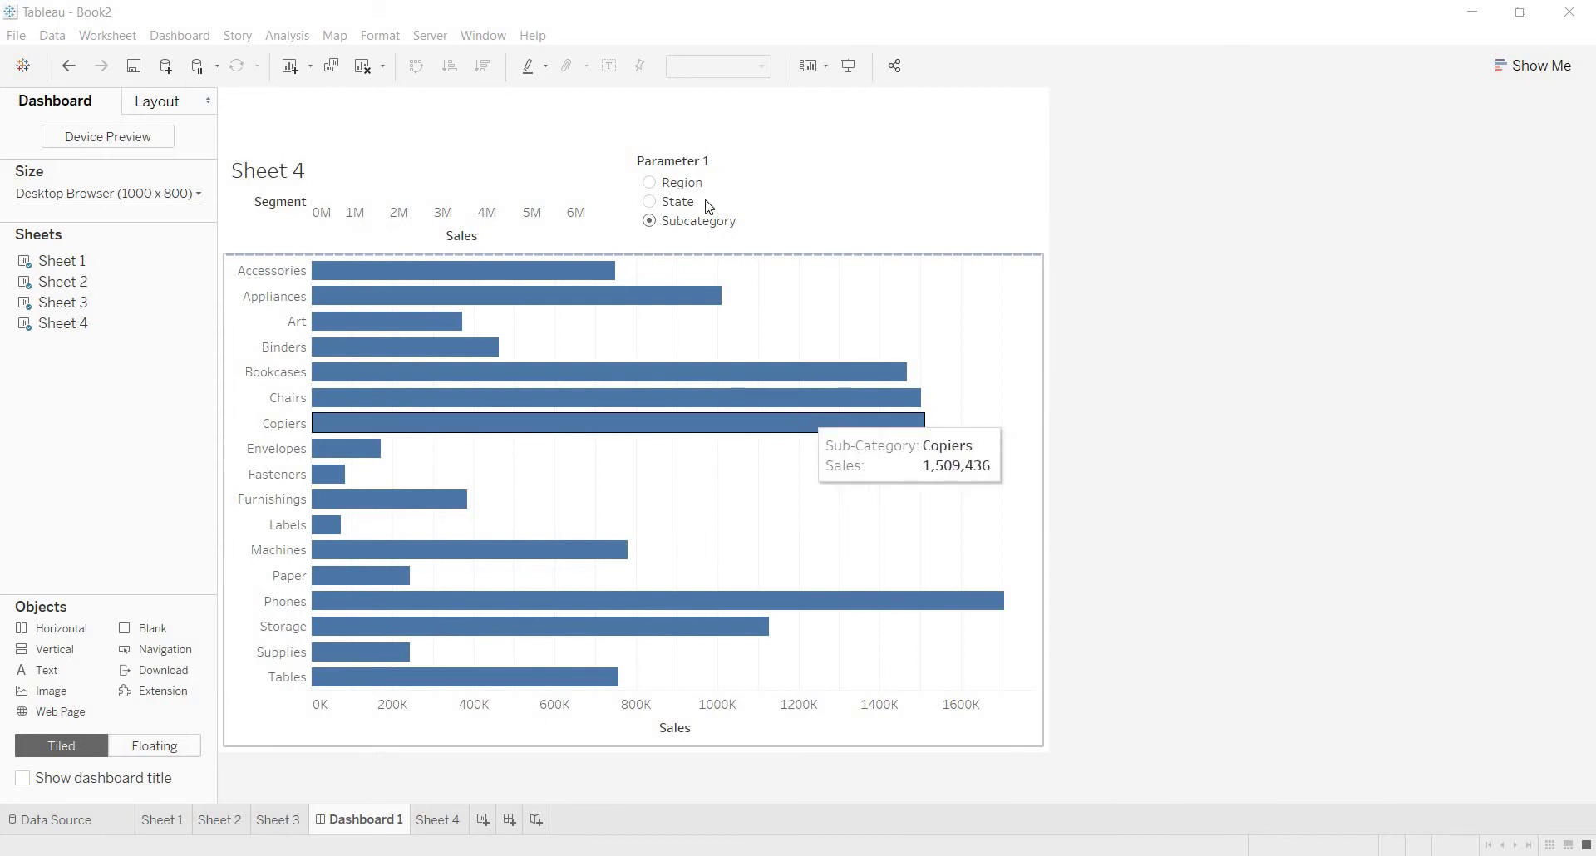
Step: Switch the dashboard's Parameter 1 to Region, State and Subcategory in turn to view each chart
{"action": "left_click", "coordinate": [650, 183]}
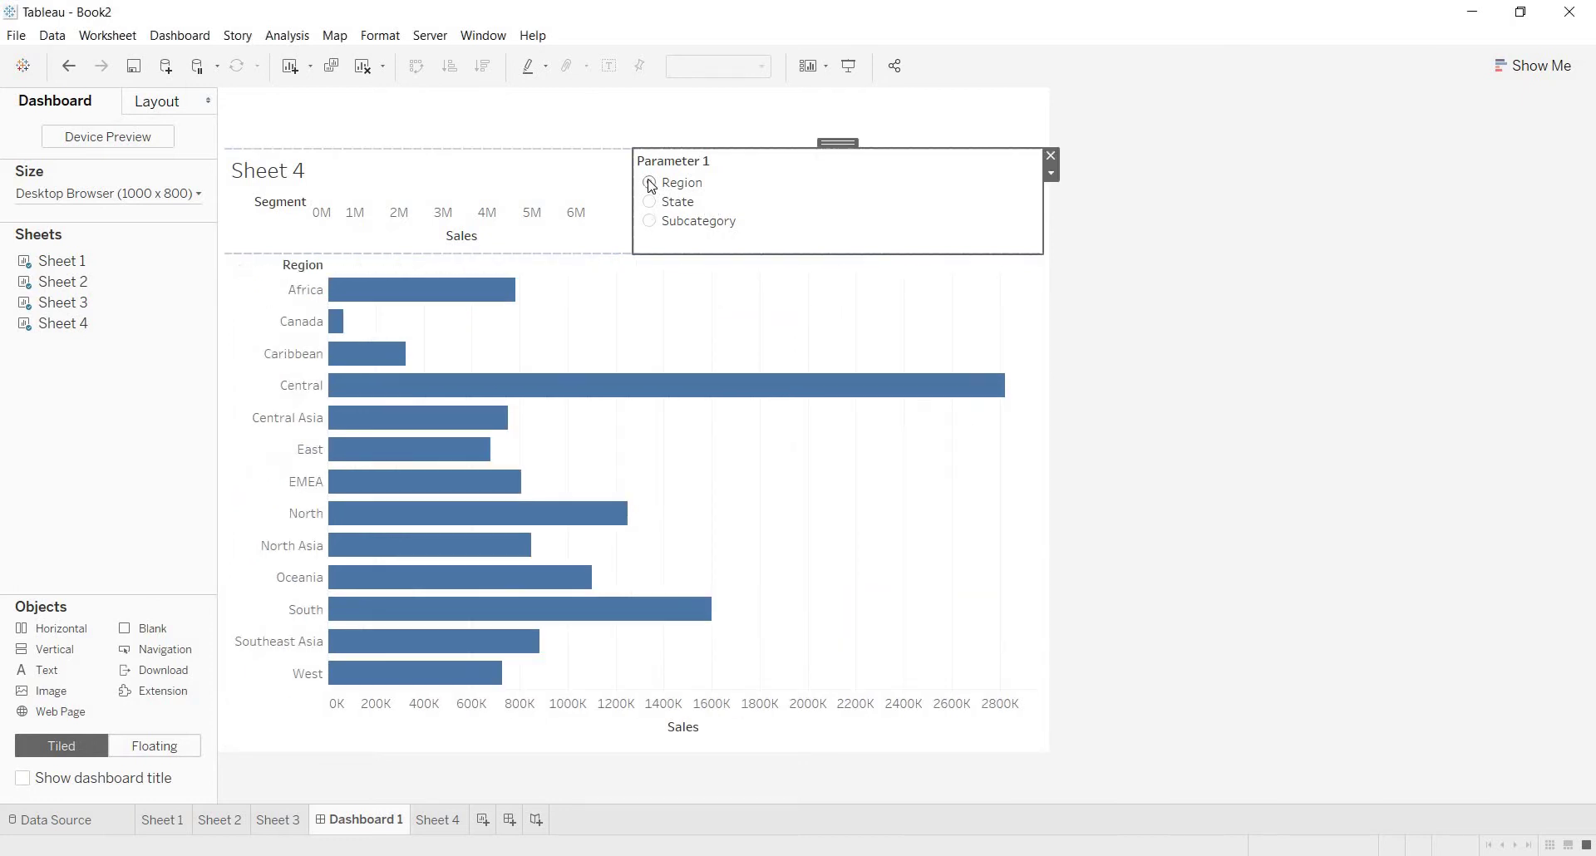
{"action": "left_click", "coordinate": [651, 203]}
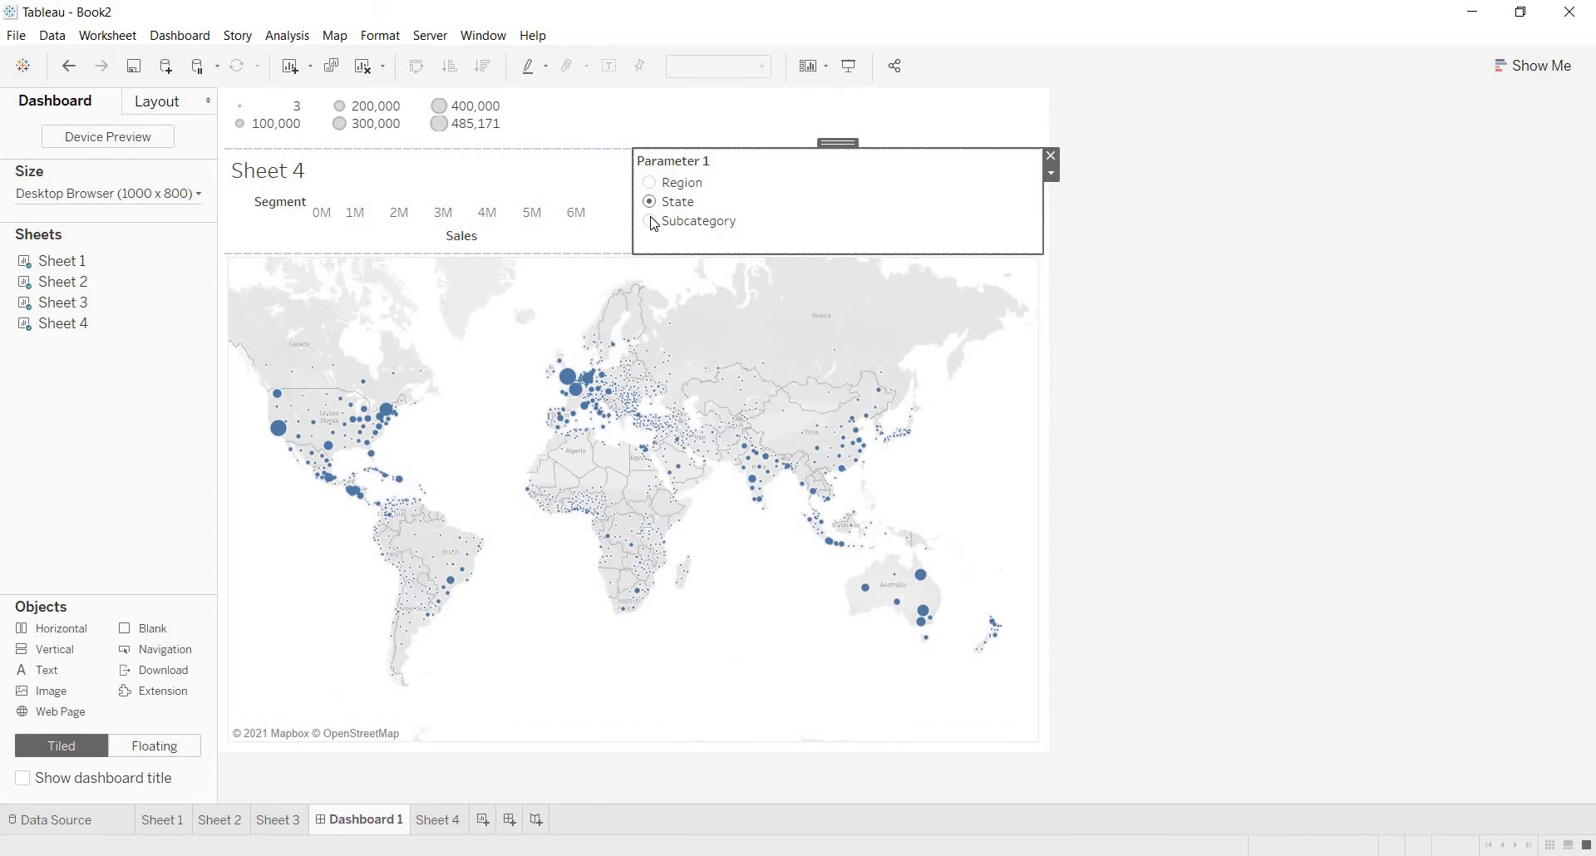
{"action": "left_click", "coordinate": [651, 222]}
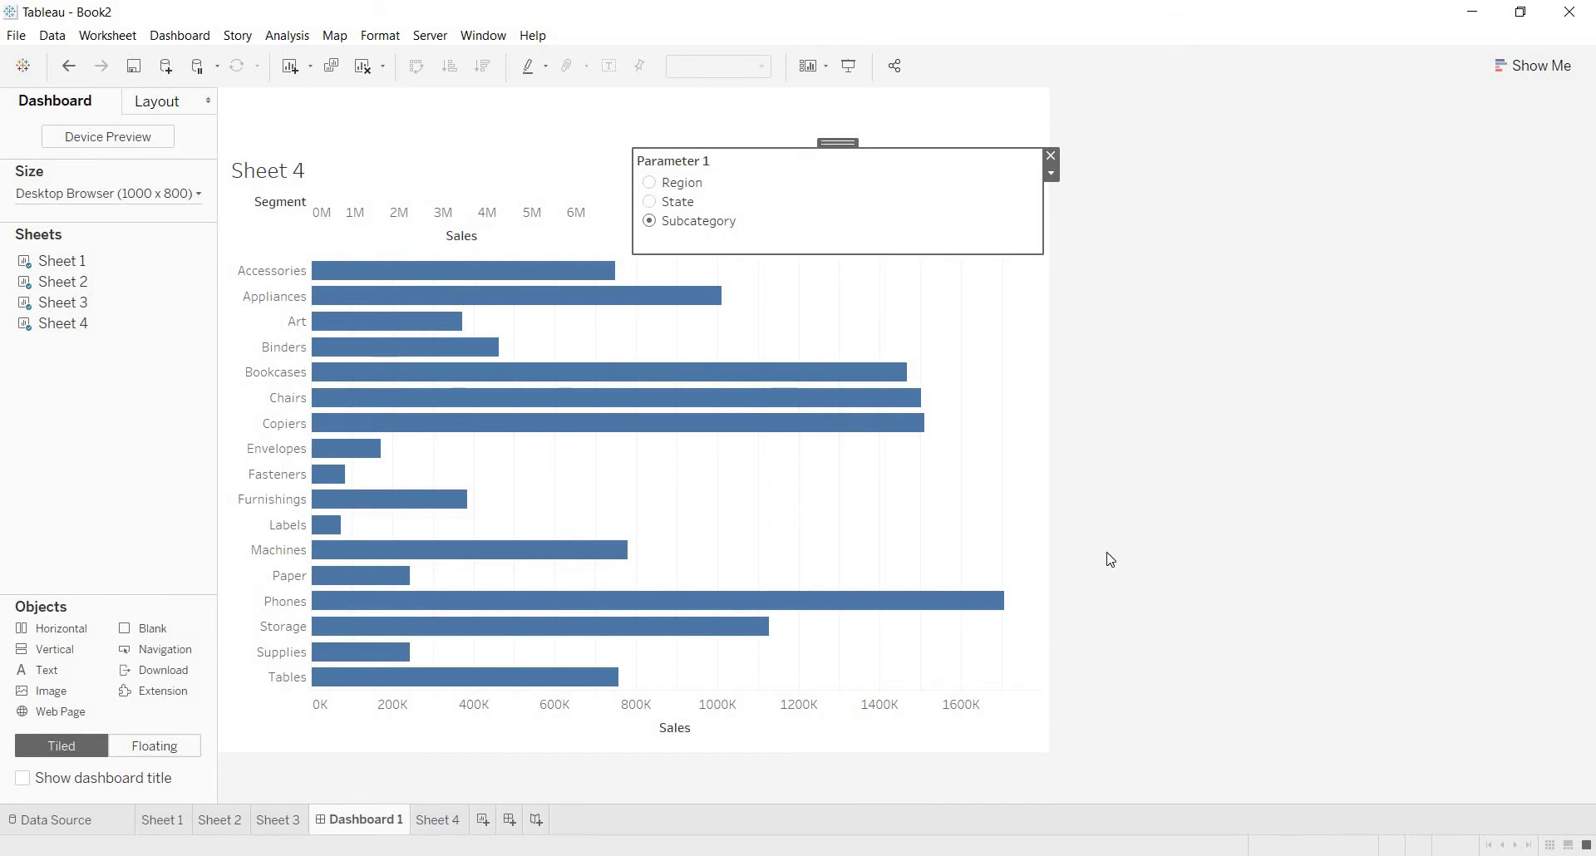
Step: Build a bar chart in a new worksheet with Region on rows and summed Sales on columns
{"action": "left_click", "coordinate": [482, 822]}
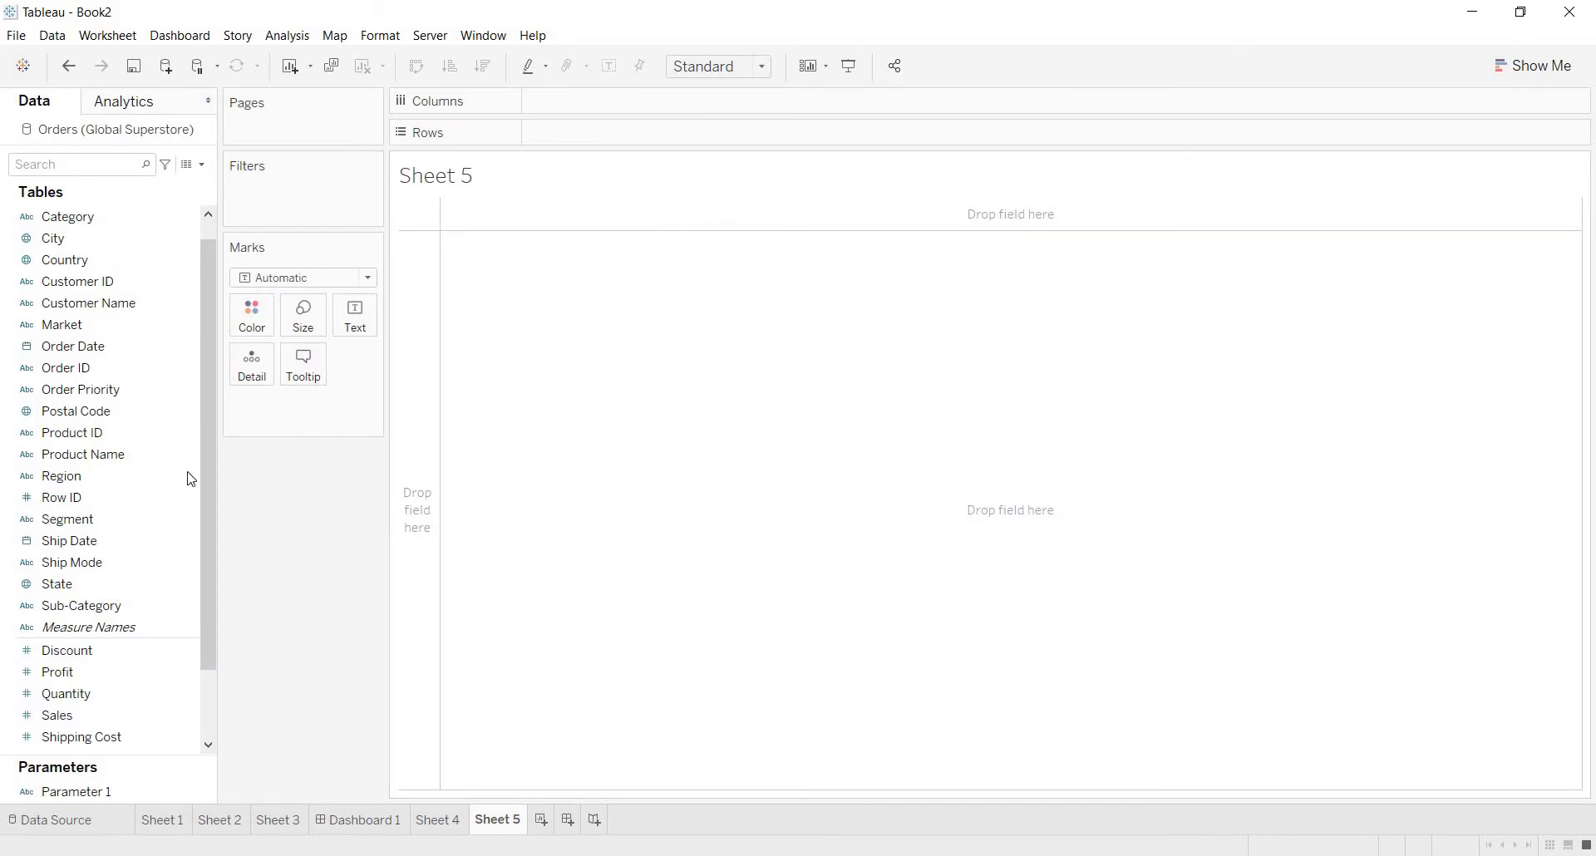
{"action": "left_click_drag", "start_coordinate": [118, 471], "coordinate": [592, 131]}
{"action": "left_click", "coordinate": [97, 699]}
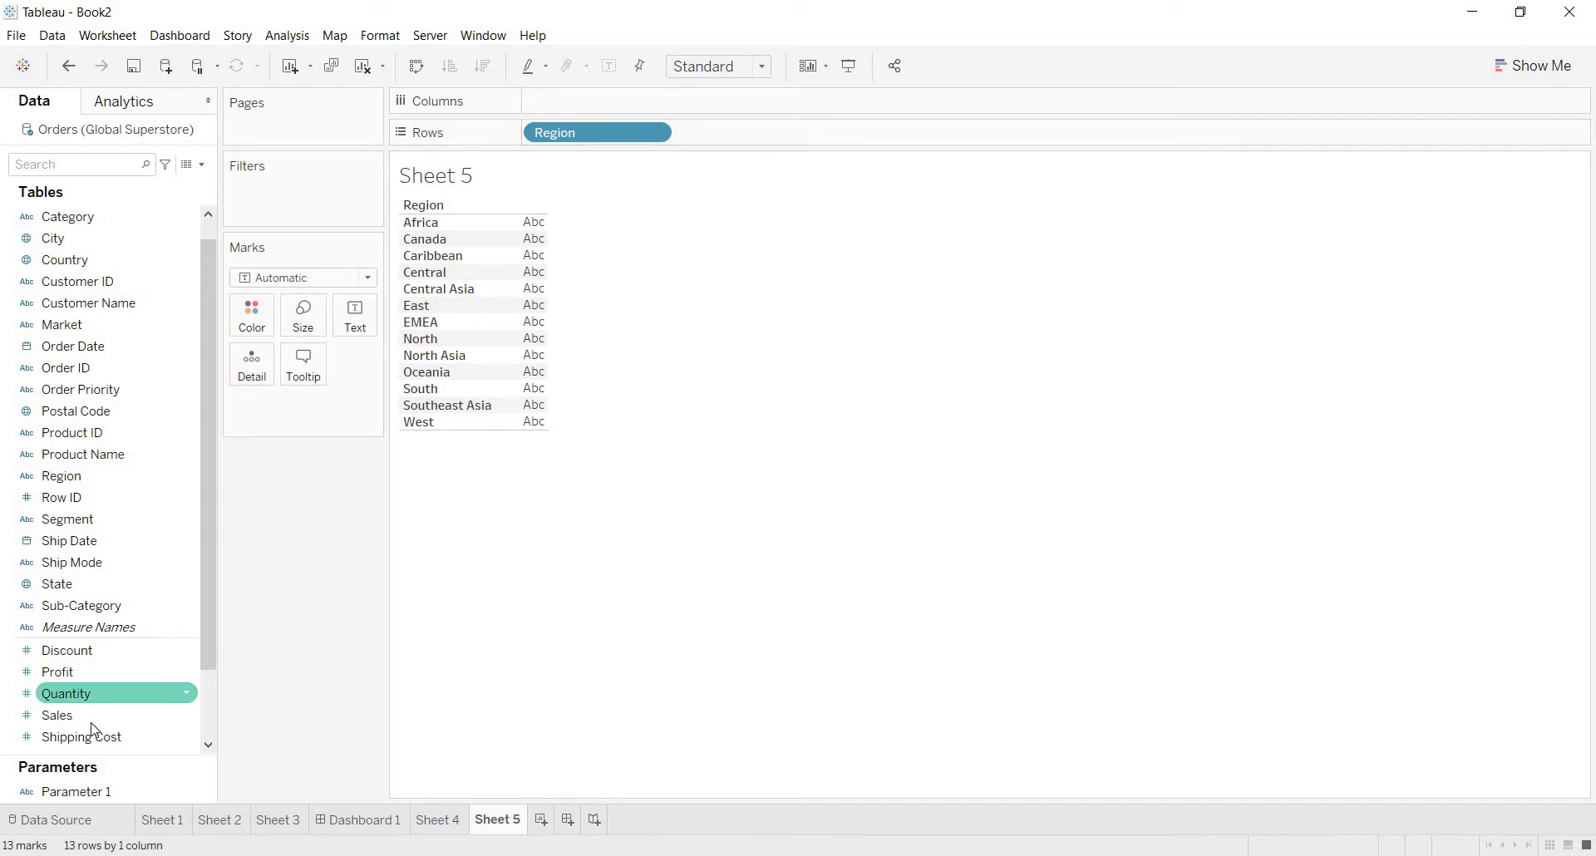
{"action": "left_click_drag", "start_coordinate": [93, 726], "coordinate": [581, 120]}
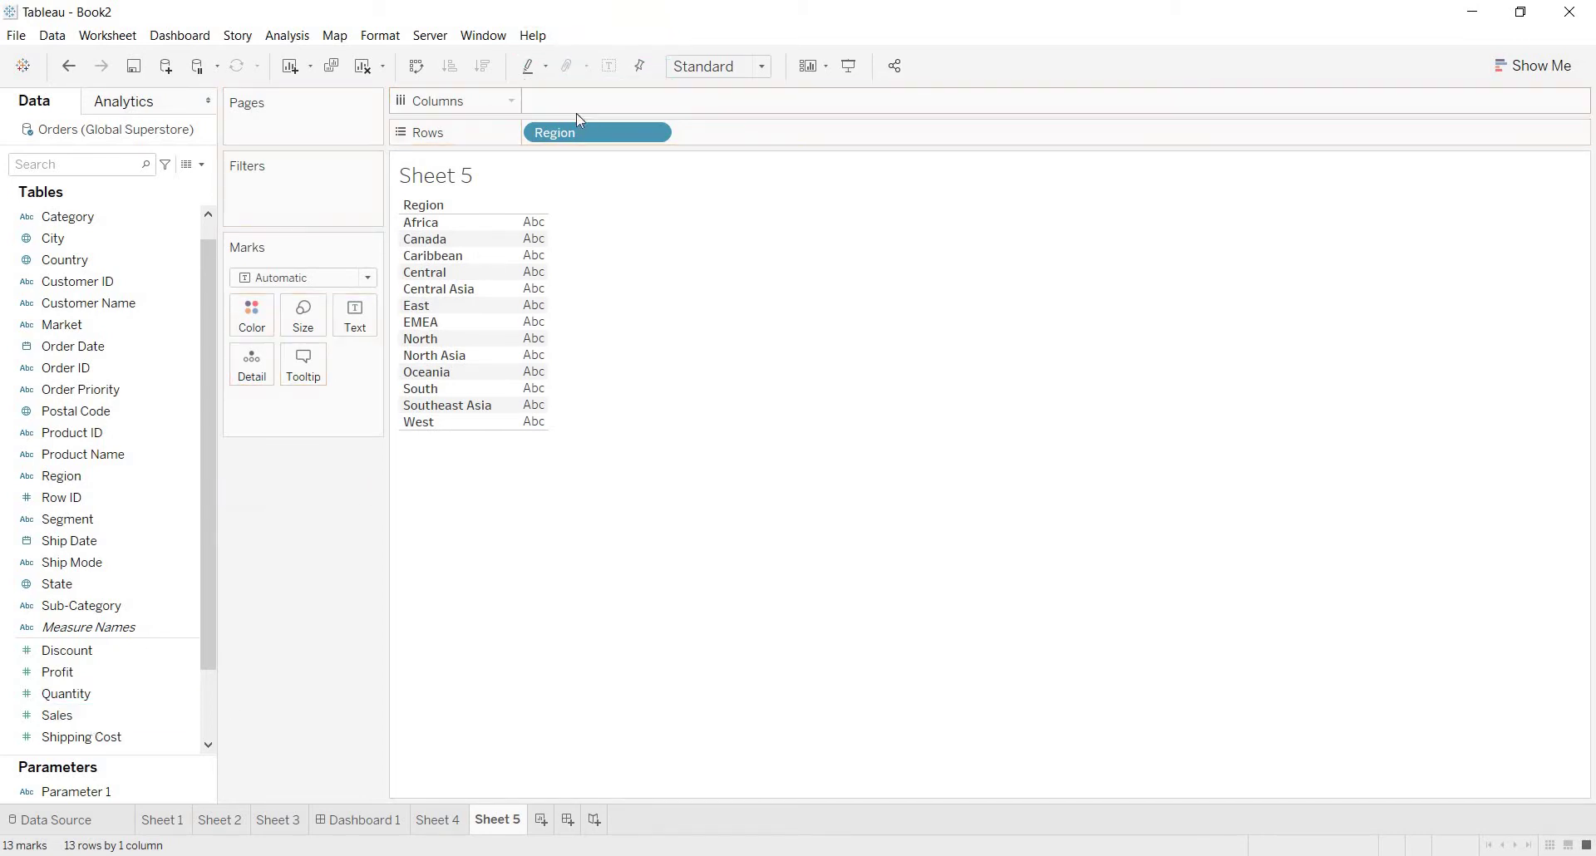
{"action": "left_click_drag", "start_coordinate": [77, 715], "coordinate": [554, 99]}
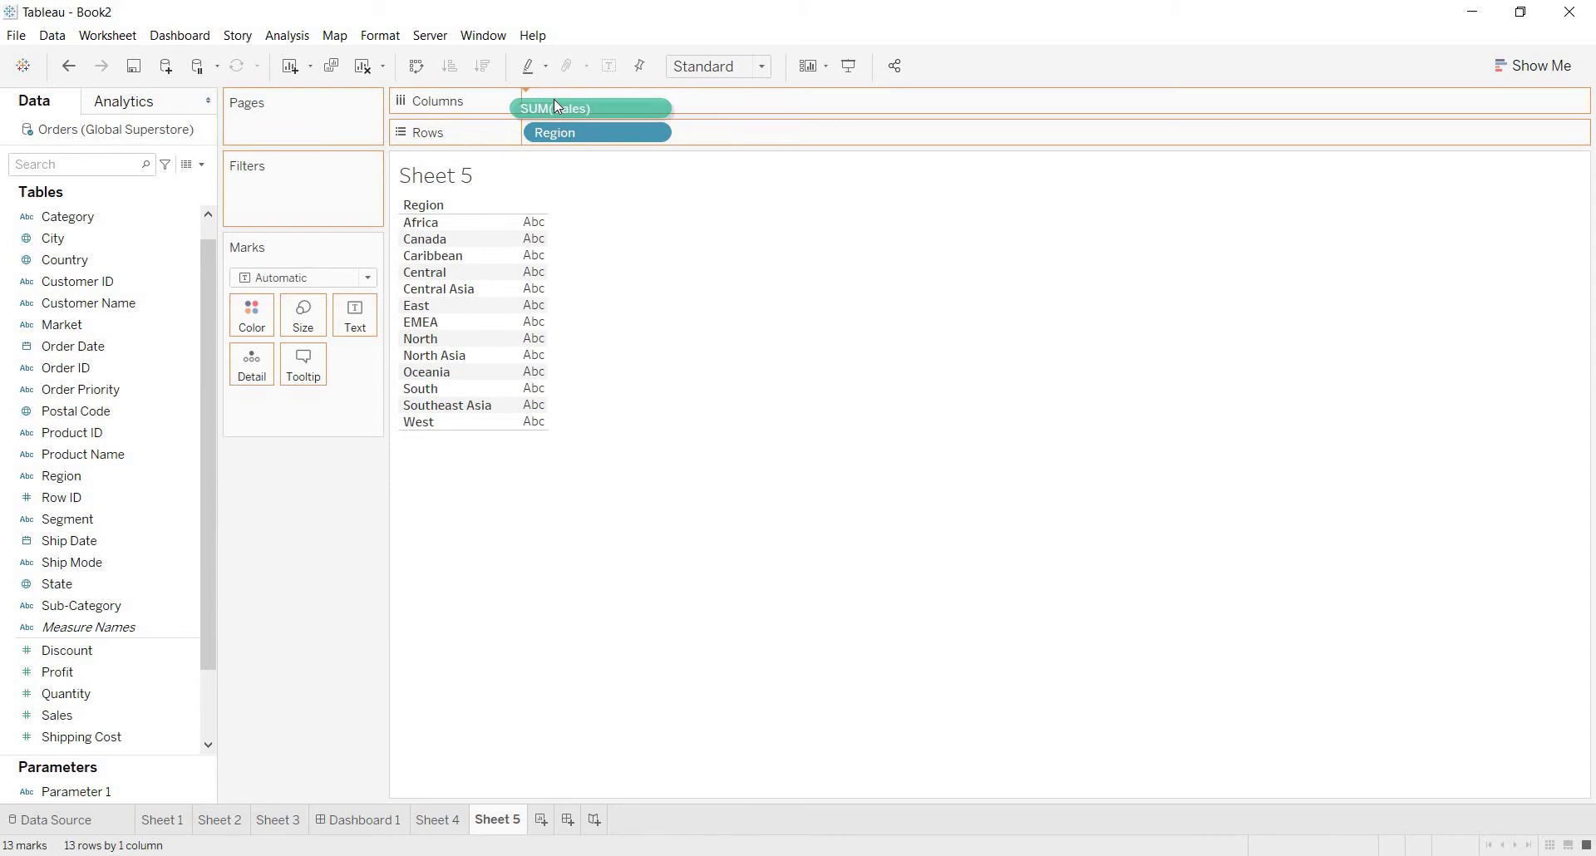
Step: Rename the new region chart's worksheet as Region-sales
{"action": "double_click", "coordinate": [503, 832]}
{"action": "type", "text": "Re"}
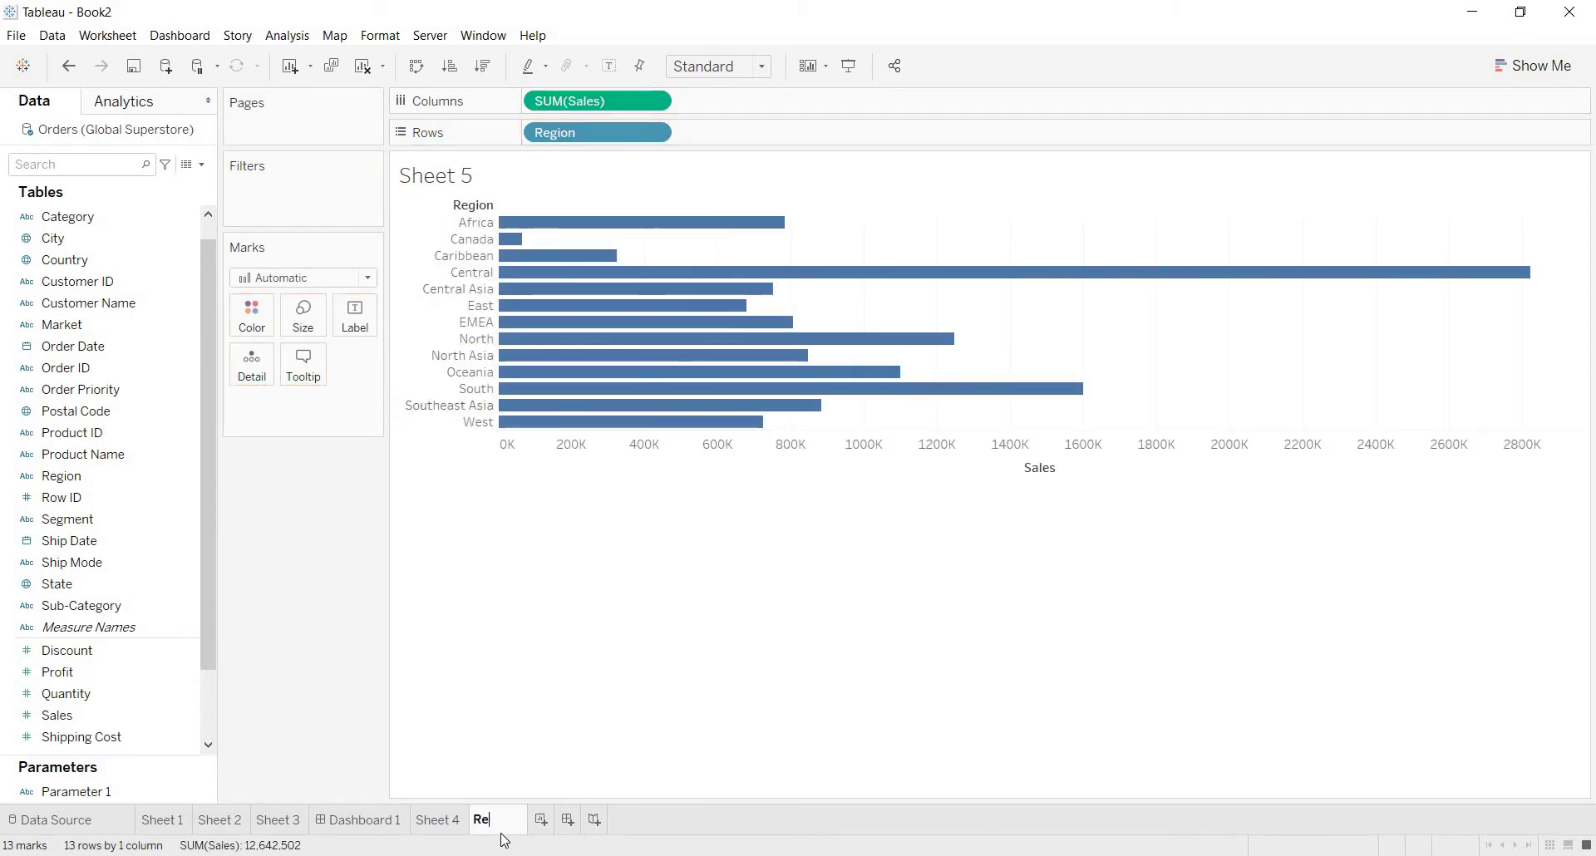
{"action": "type", "text": "gion-sales"}
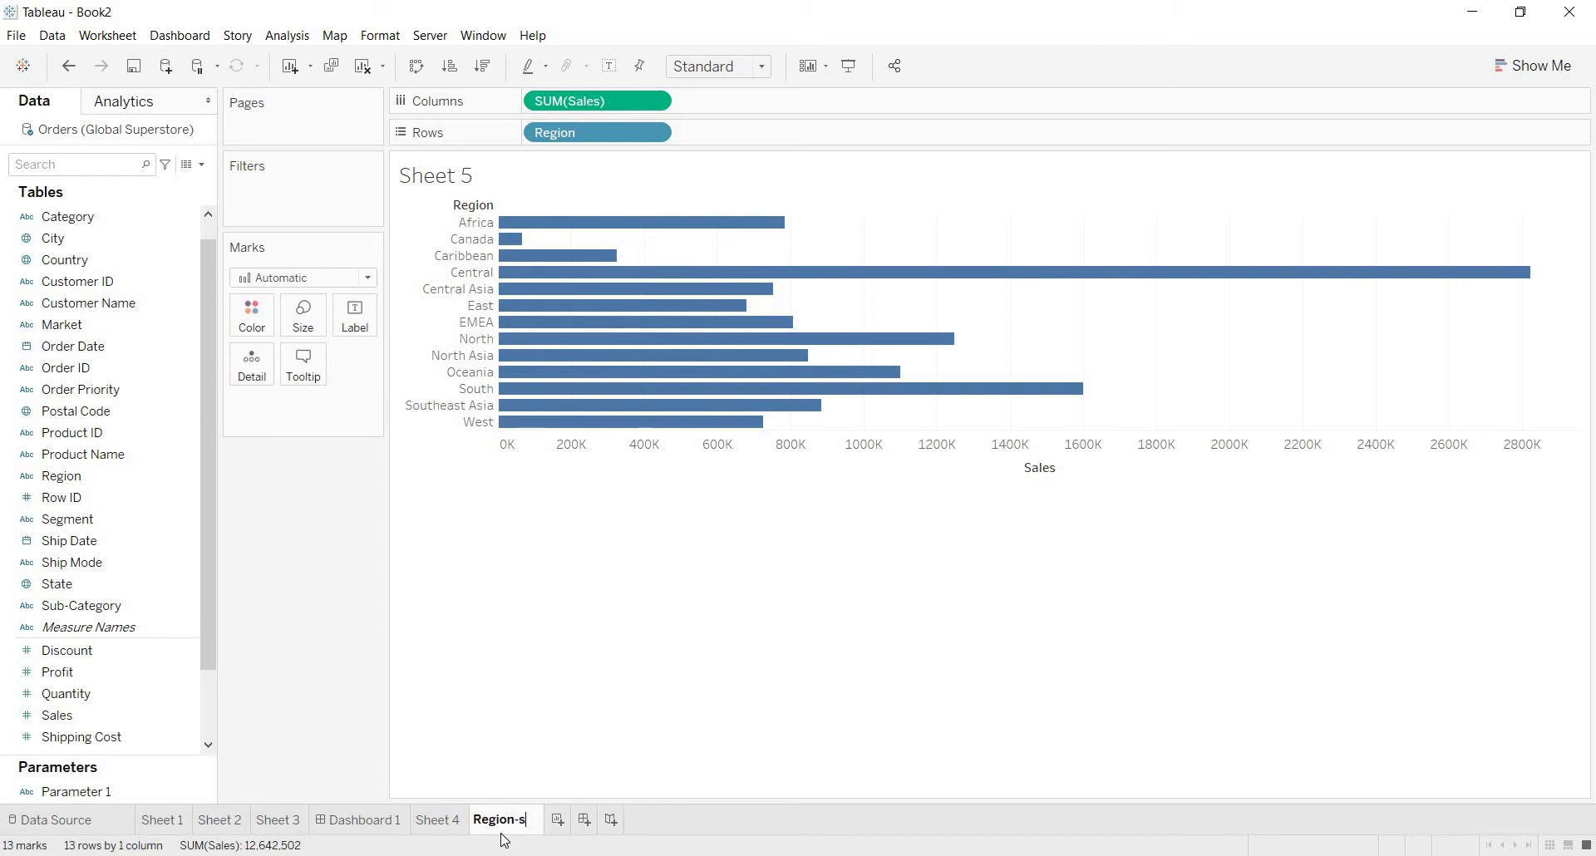
{"action": "key", "text": "Return"}
Step: Create a map of State in a new worksheet and add Country to the marks as detail
{"action": "left_click", "coordinate": [574, 821]}
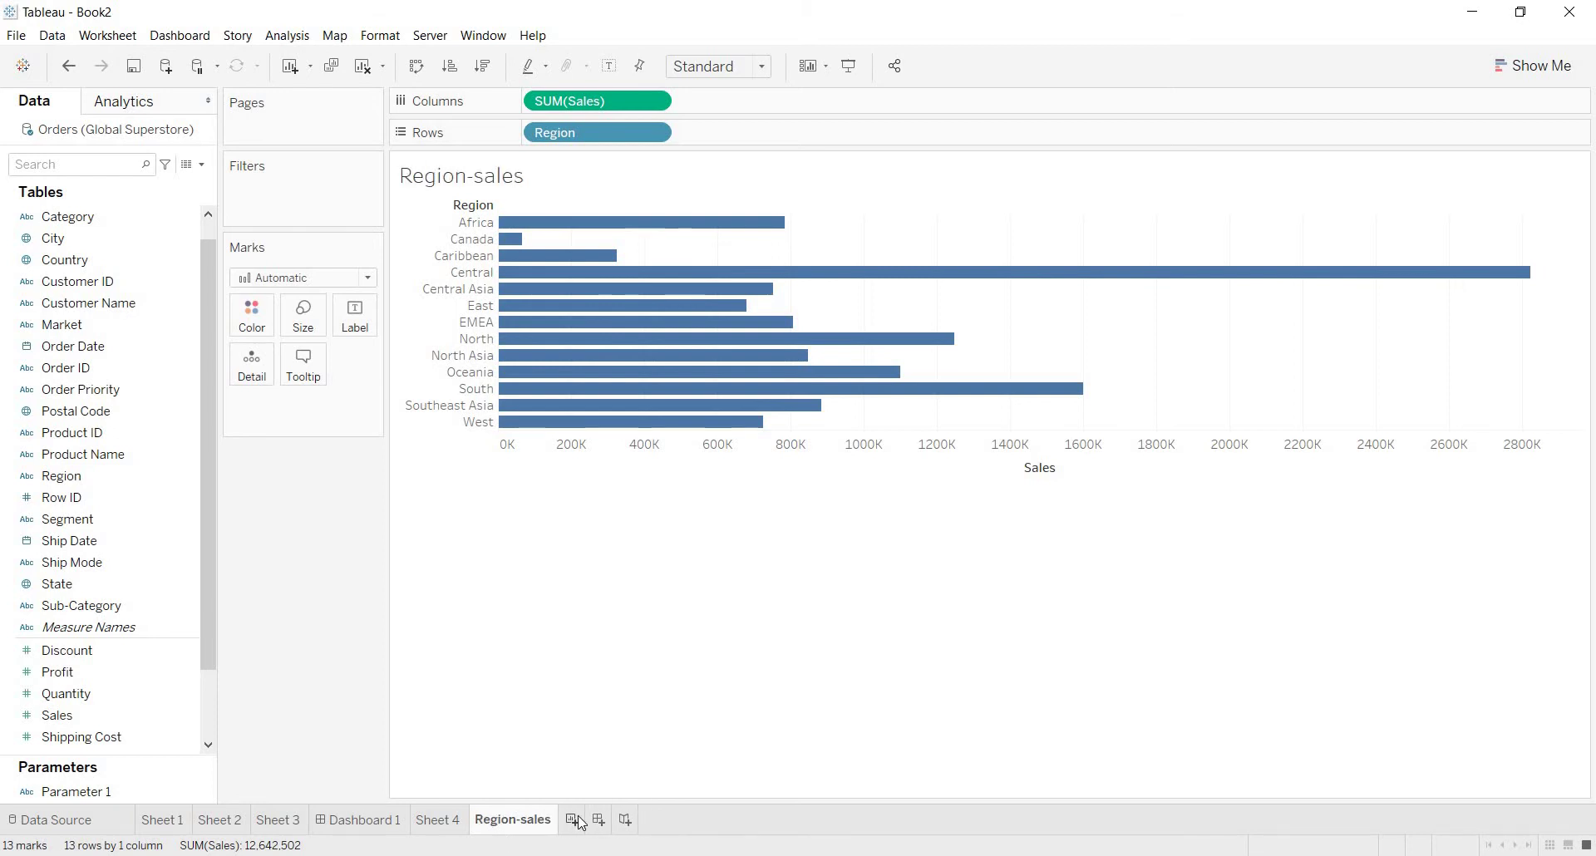
{"action": "double_click", "coordinate": [130, 583]}
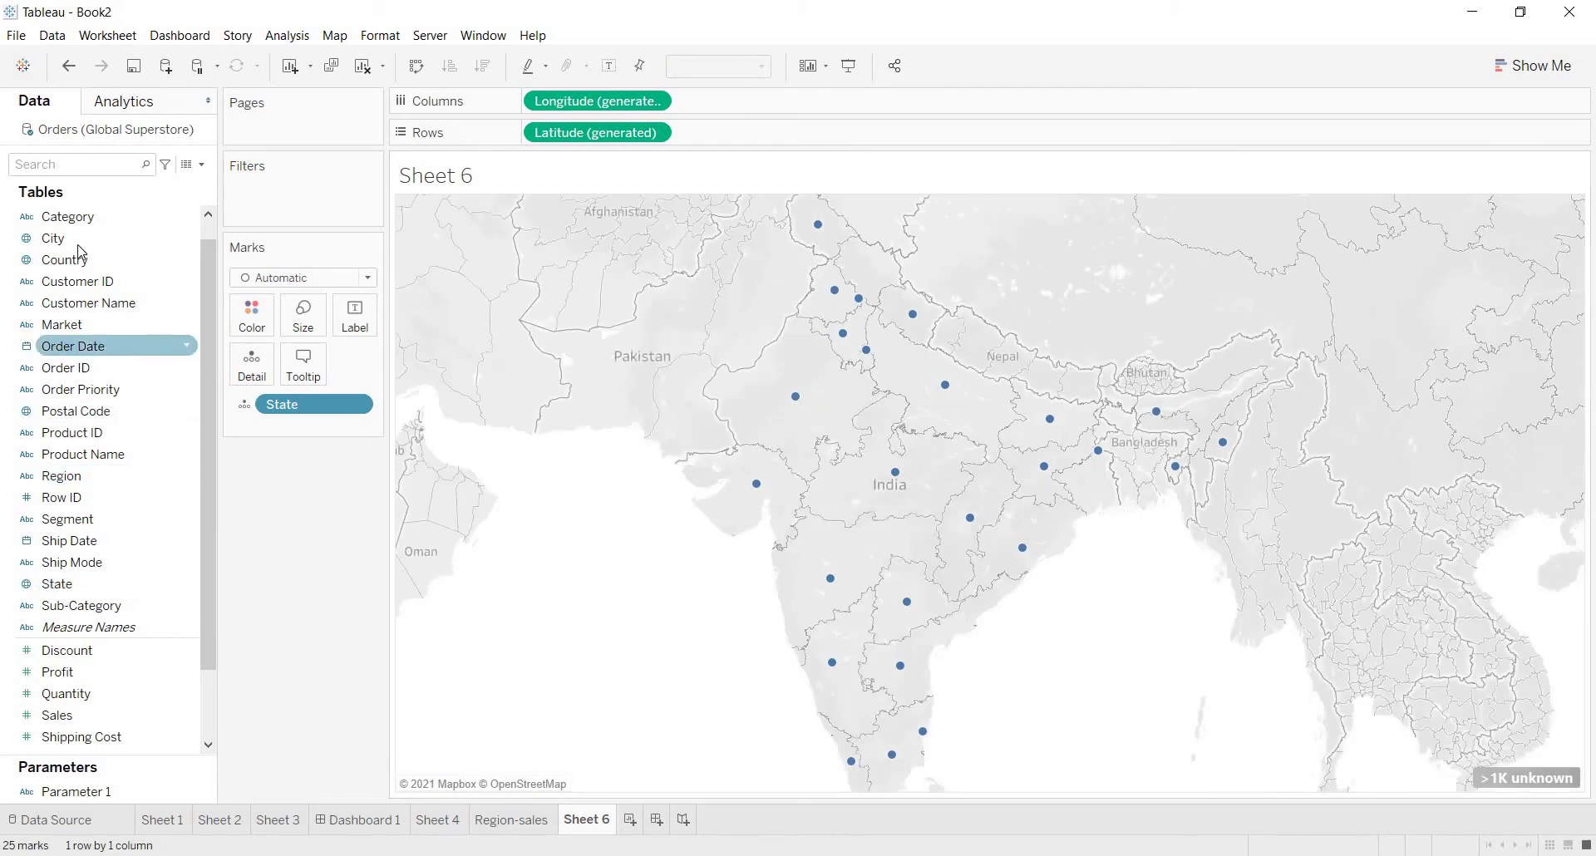
{"action": "left_click", "coordinate": [75, 238]}
{"action": "left_click", "coordinate": [81, 261], "text": "ctrl"}
{"action": "left_click_drag", "start_coordinate": [80, 266], "coordinate": [255, 376]}
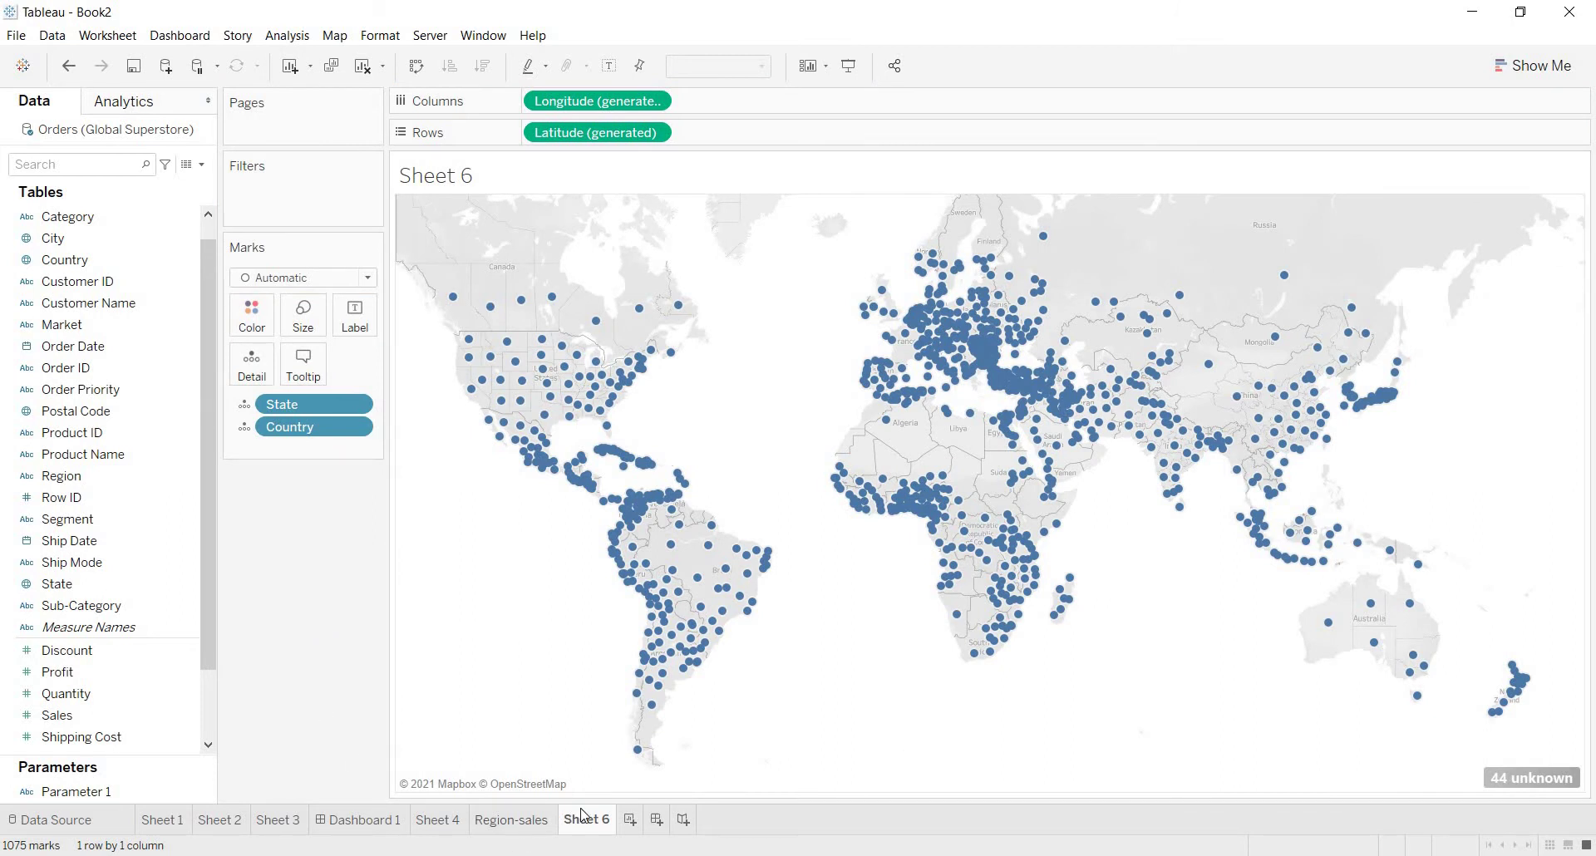
Step: Size the map marks by Sales and rename the worksheet as State-sales
{"action": "left_click_drag", "start_coordinate": [98, 715], "coordinate": [295, 326]}
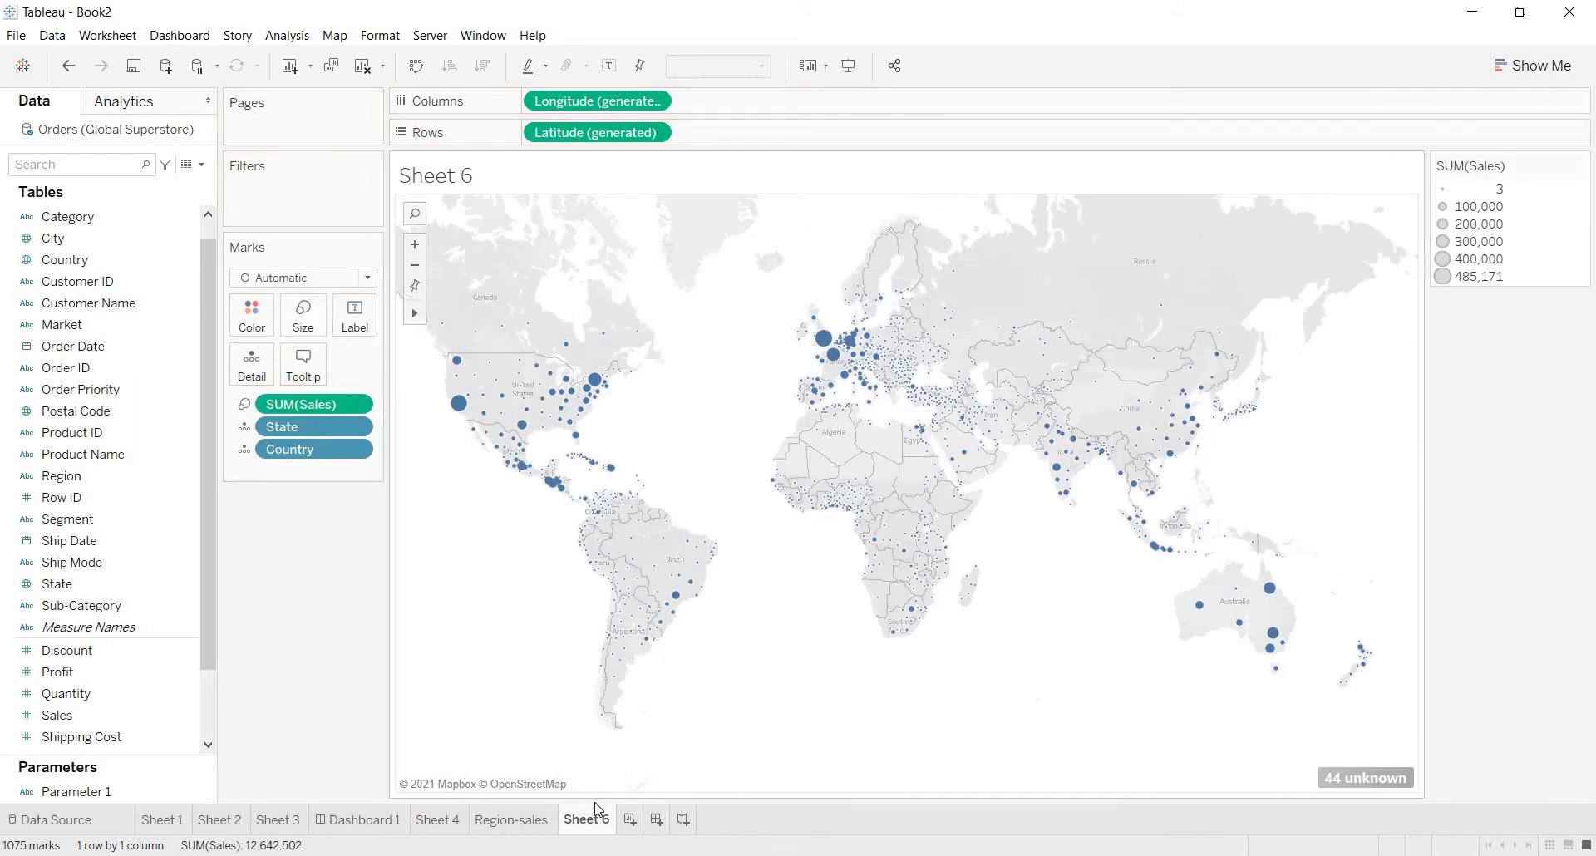
{"action": "double_click", "coordinate": [599, 820]}
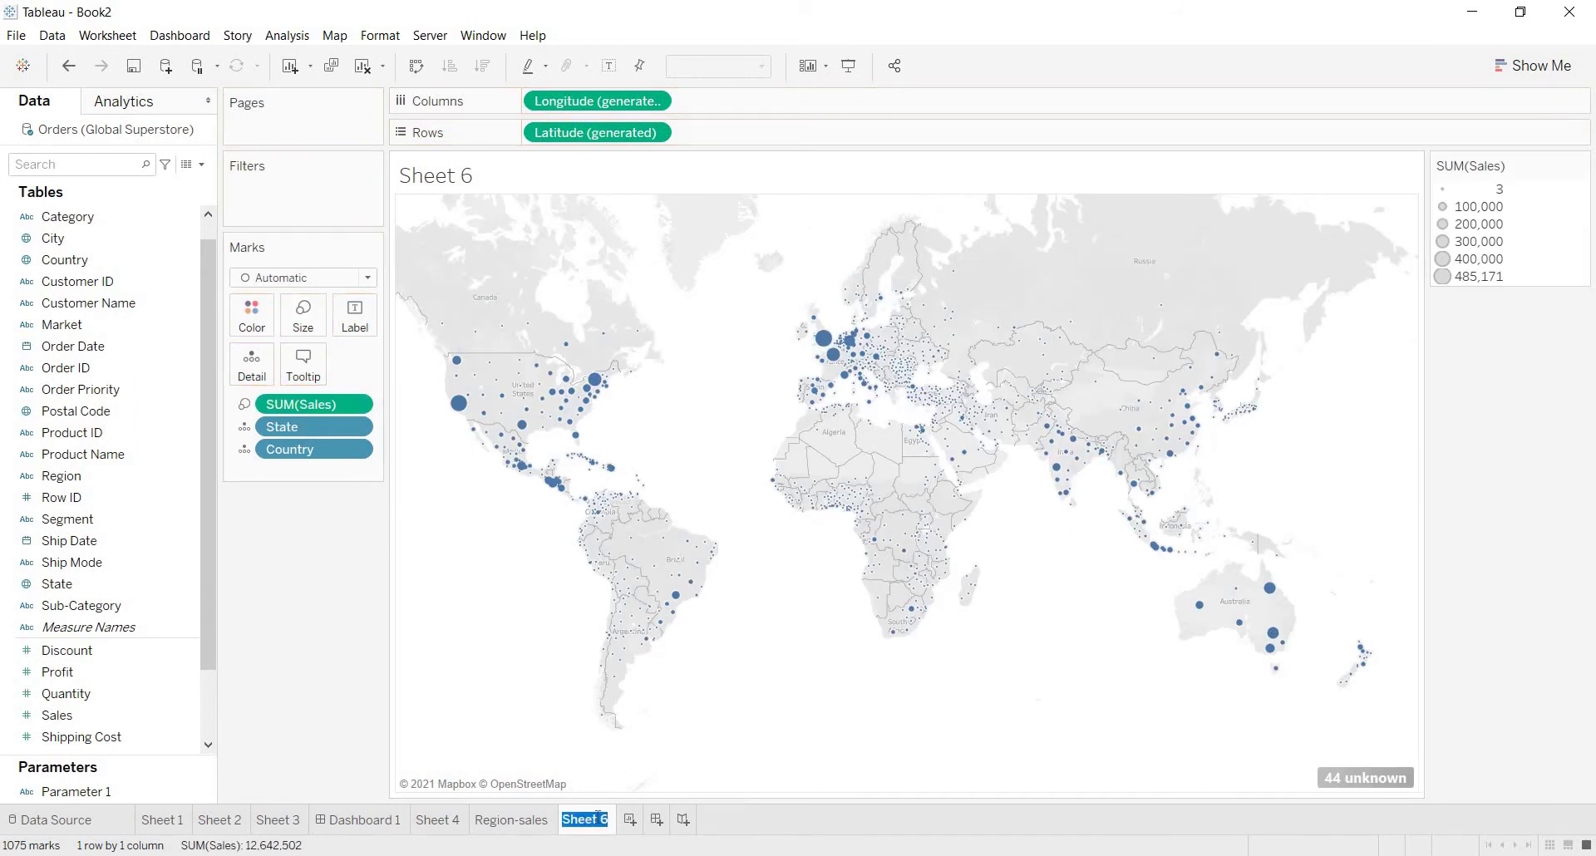
{"action": "type", "text": "State-sales"}
{"action": "key", "text": "Return"}
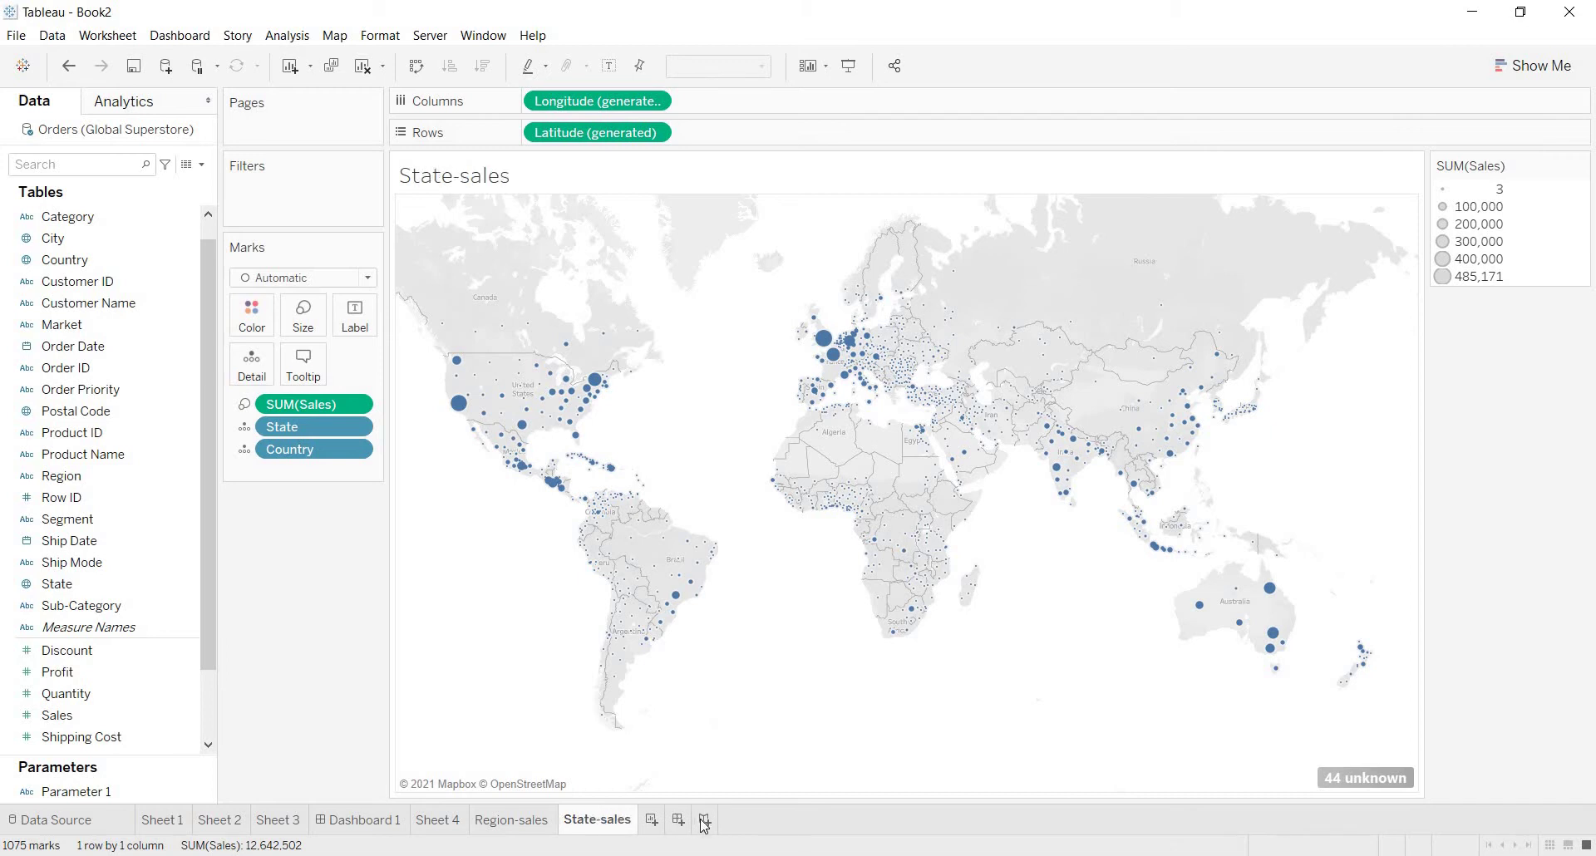
Step: Build a bar chart in a new worksheet with Sub-Category on rows and summed Sales on columns
{"action": "left_click", "coordinate": [653, 821]}
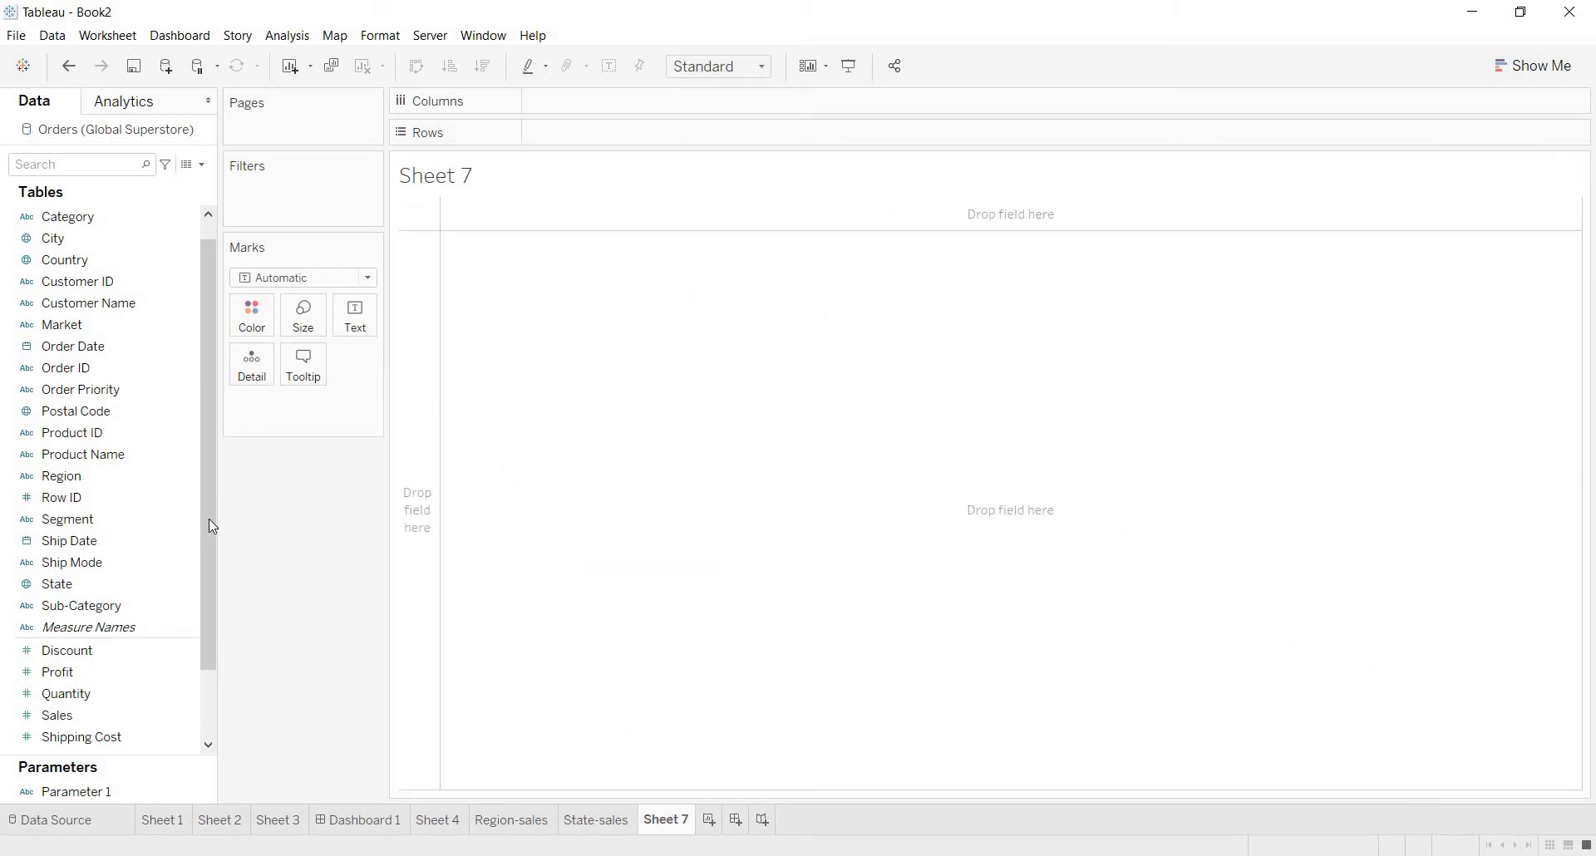
{"action": "left_click_drag", "start_coordinate": [139, 613], "coordinate": [628, 140]}
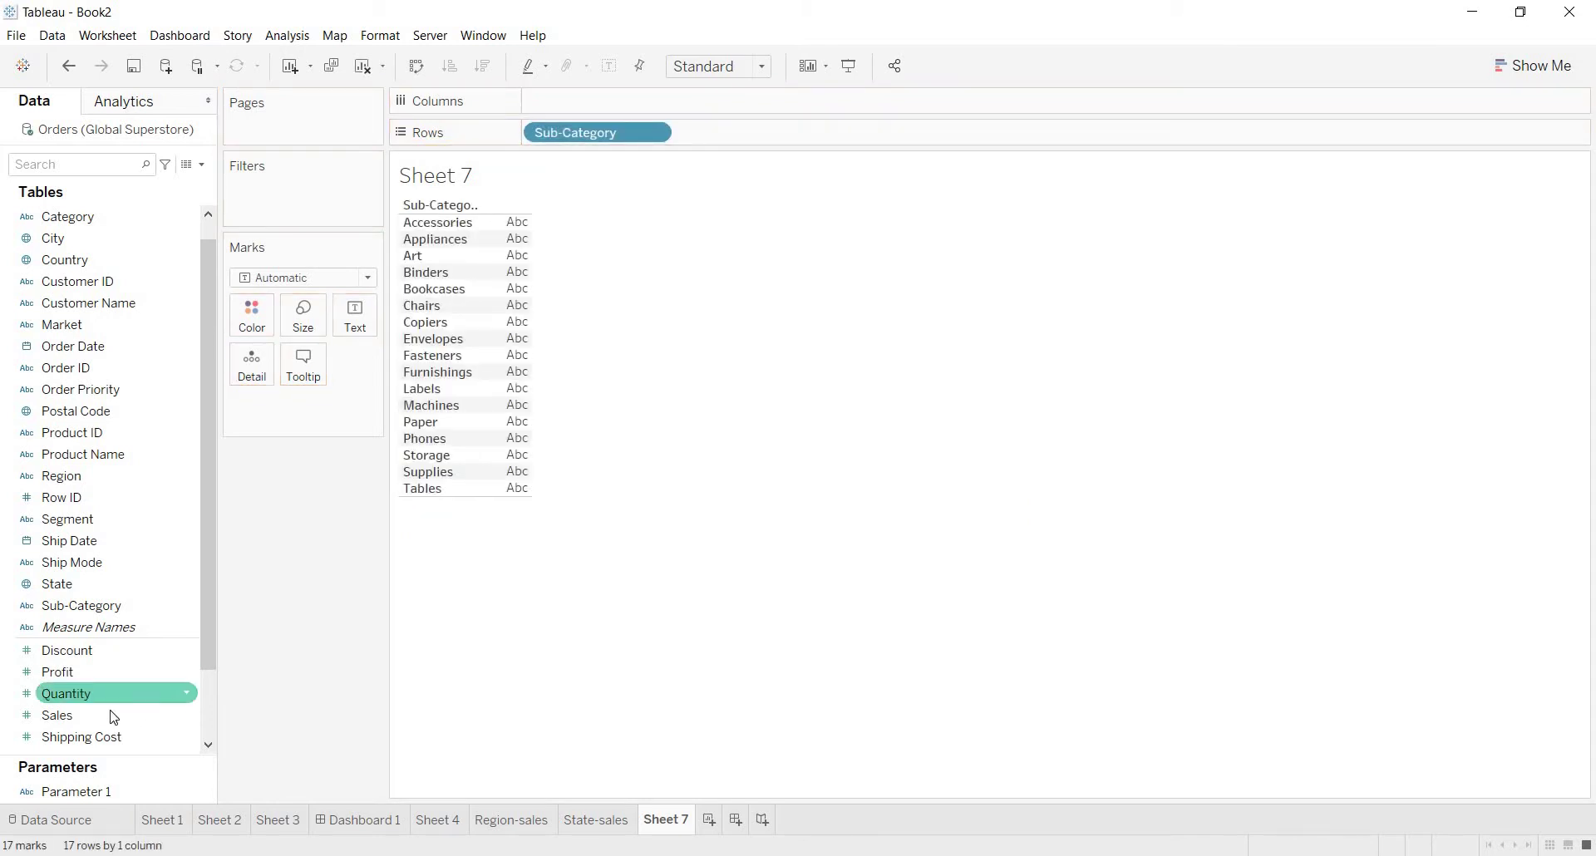
{"action": "left_click_drag", "start_coordinate": [112, 715], "coordinate": [553, 100]}
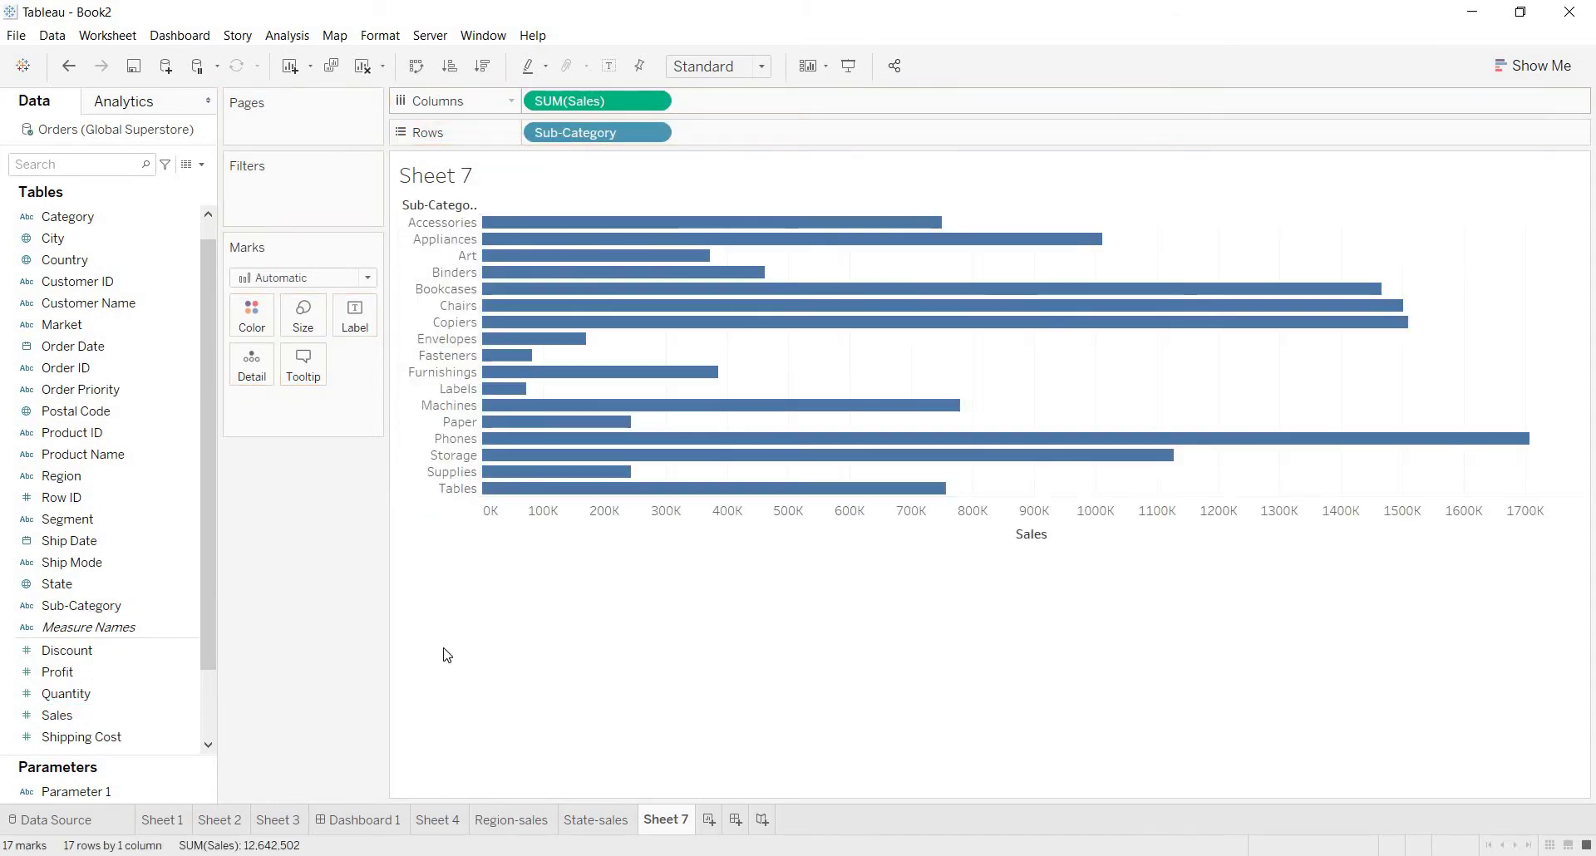
Step: Rename the sub-category chart's worksheet as Subcat-sales
{"action": "double_click", "coordinate": [670, 819]}
{"action": "type", "text": "S"}
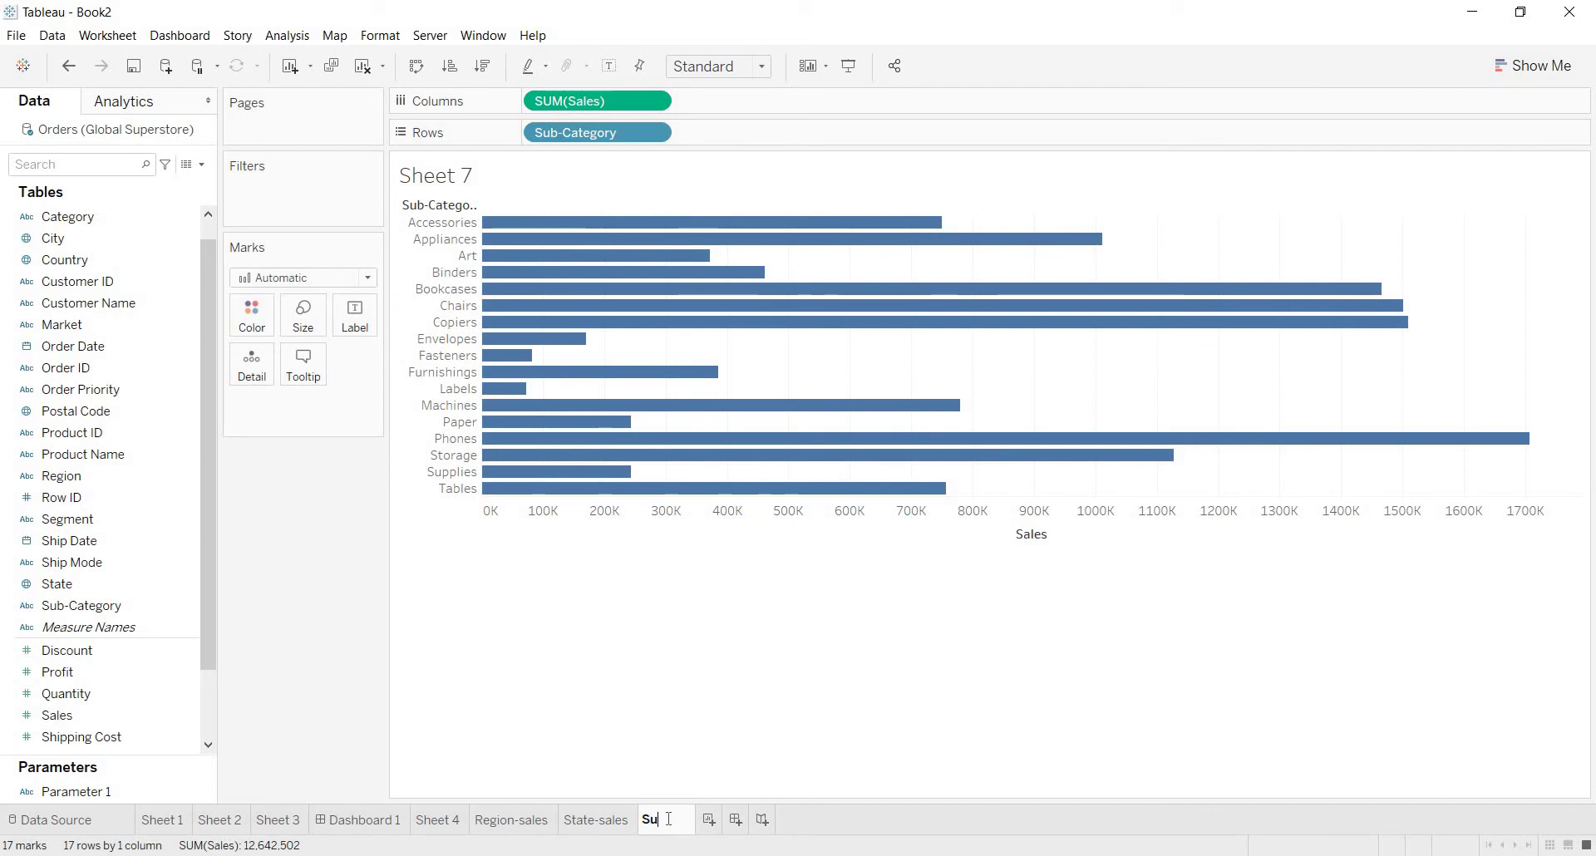
{"action": "type", "text": "ubcat-"}
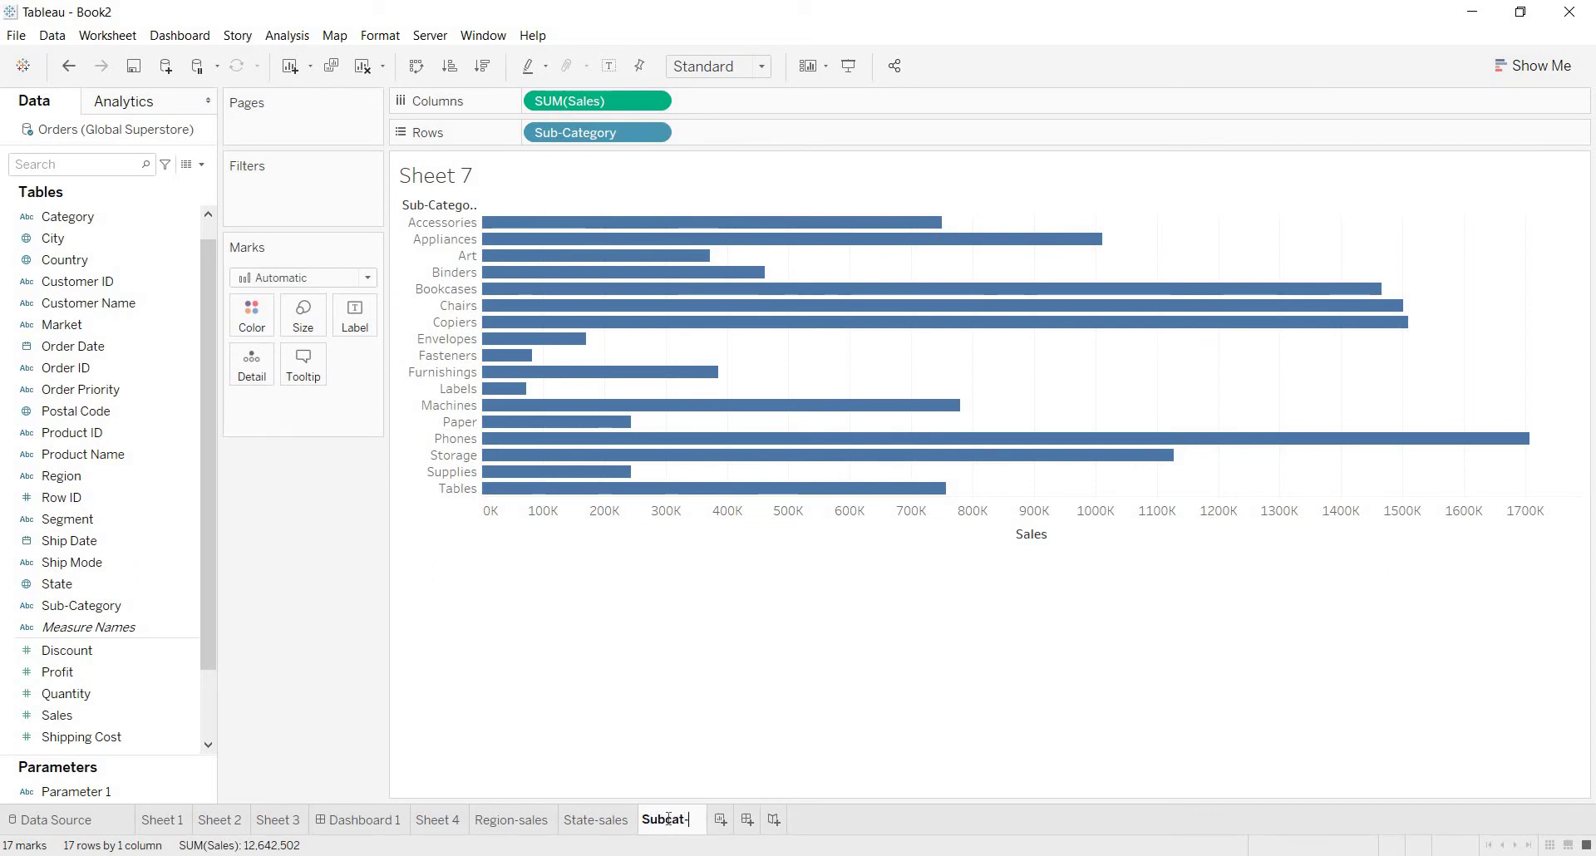
{"action": "type", "text": "sales"}
{"action": "key", "text": "Return"}
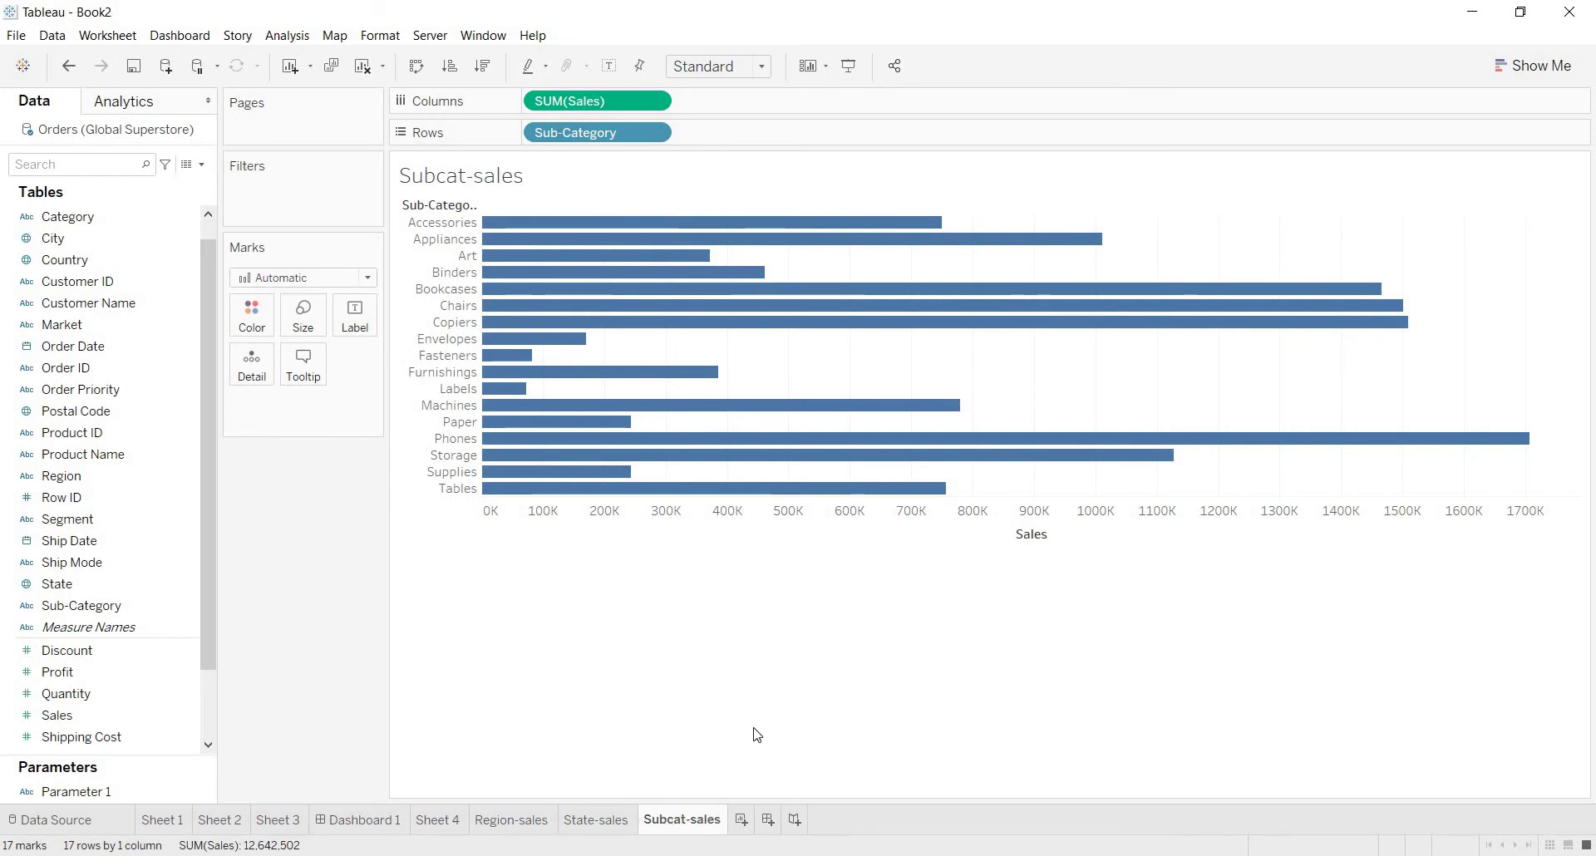
Step: Review the Region-sales, State-sales and Subcat-sales worksheets and the list of data fields
{"action": "left_click", "coordinate": [532, 823]}
{"action": "left_click", "coordinate": [593, 821]}
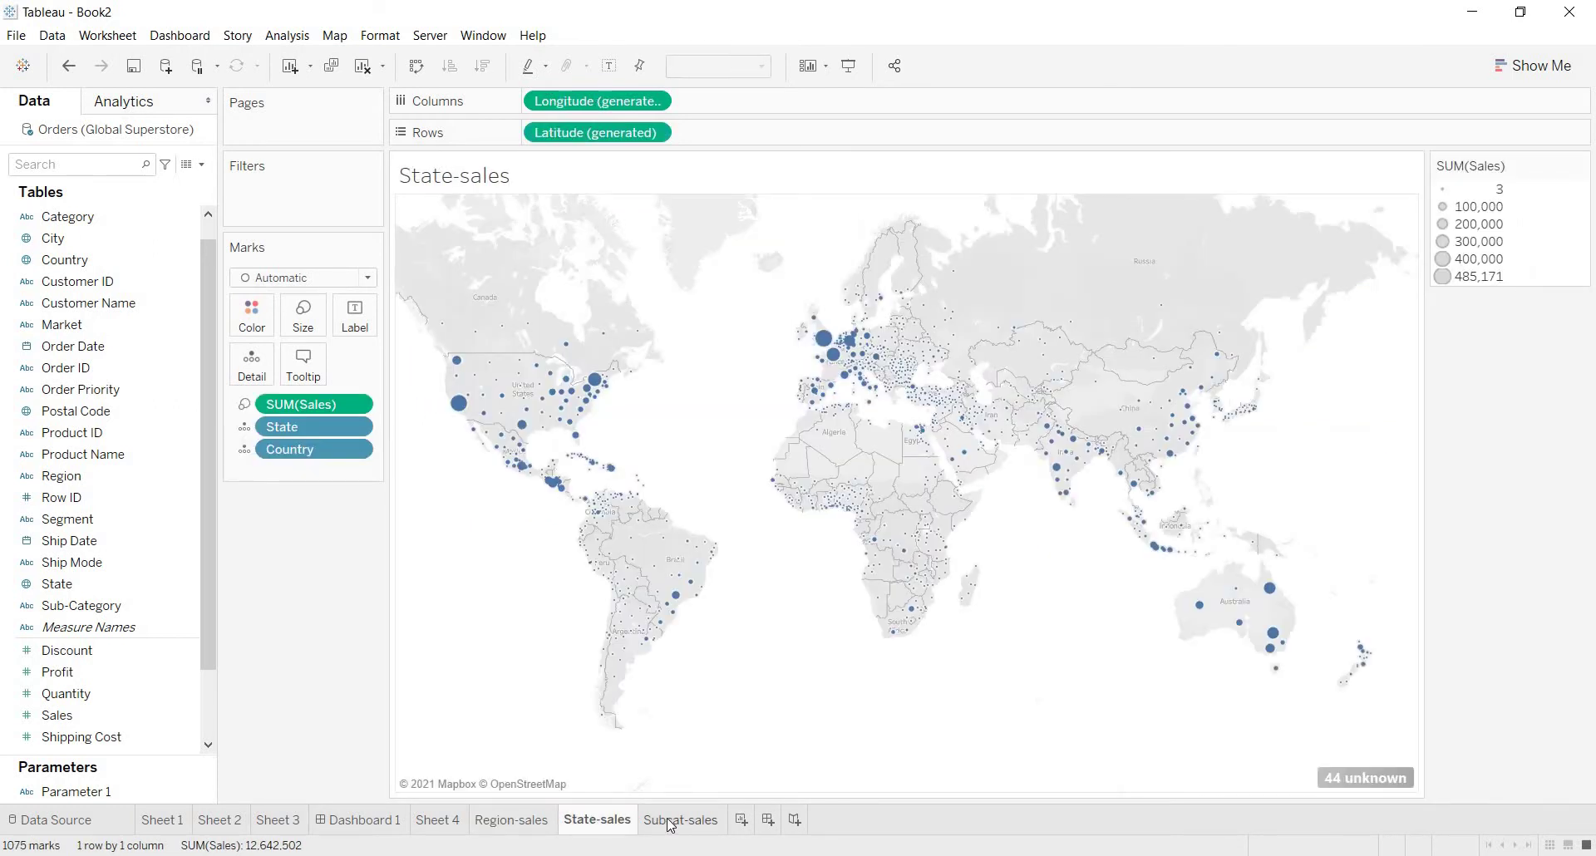
{"action": "left_click", "coordinate": [671, 824]}
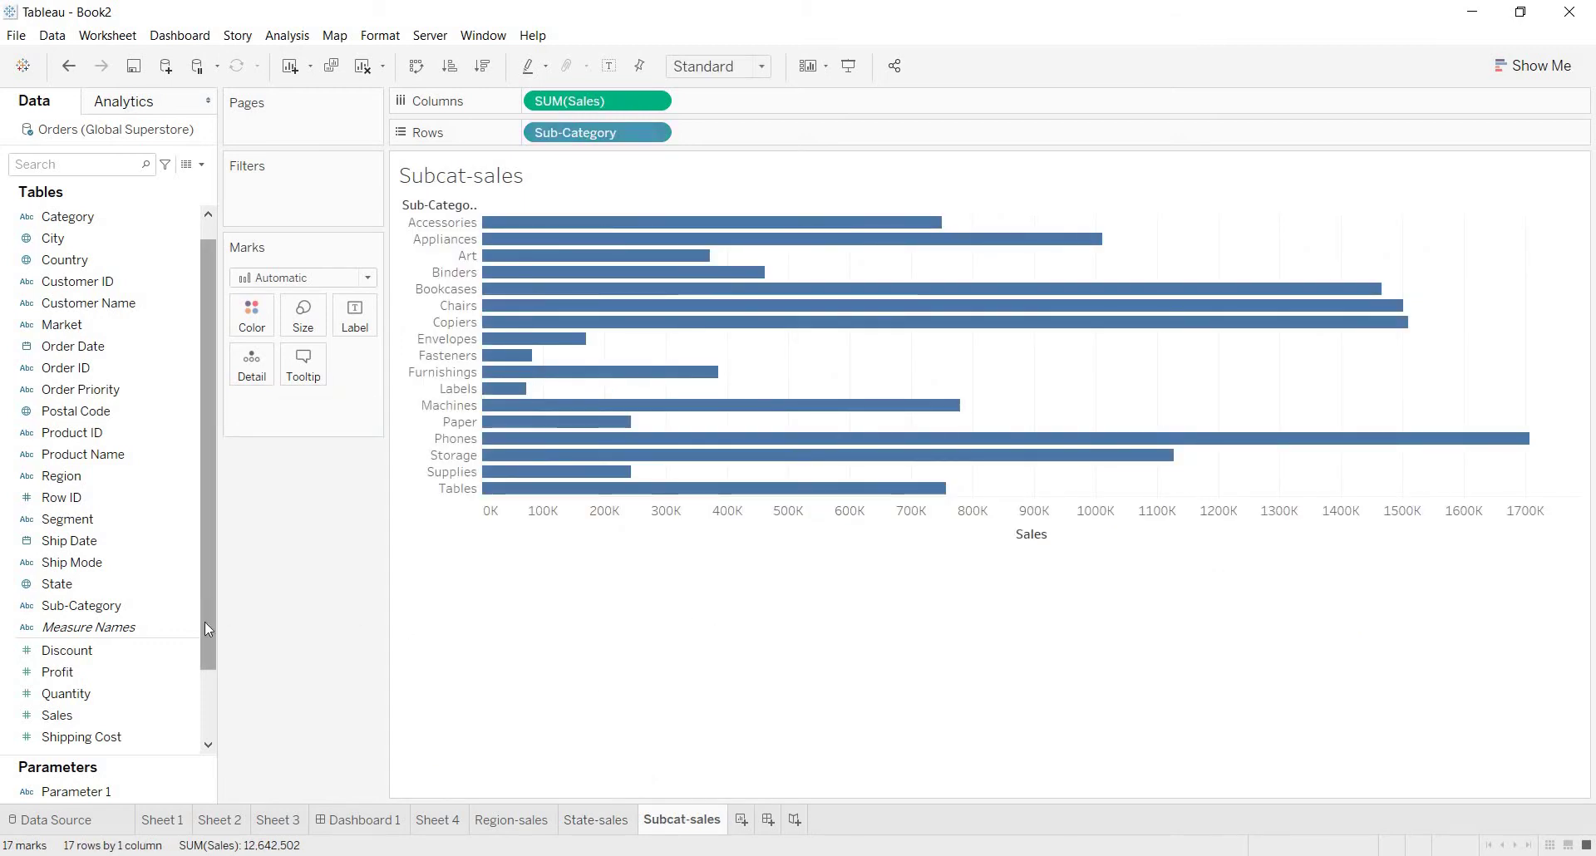
{"action": "left_click_drag", "start_coordinate": [204, 622], "coordinate": [282, 720]}
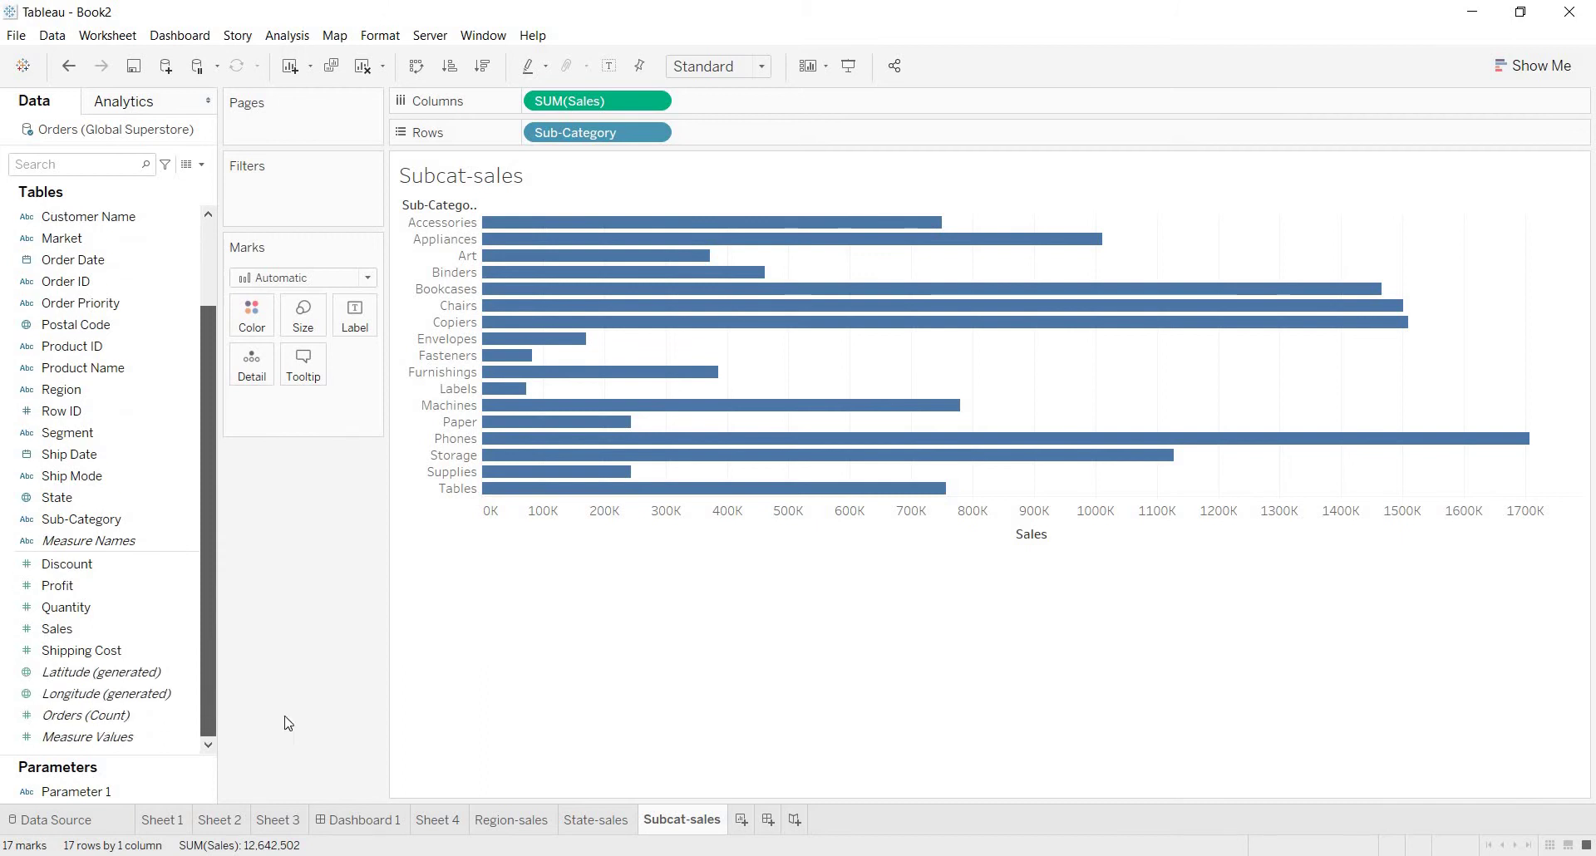
{"action": "left_click", "coordinate": [519, 818]}
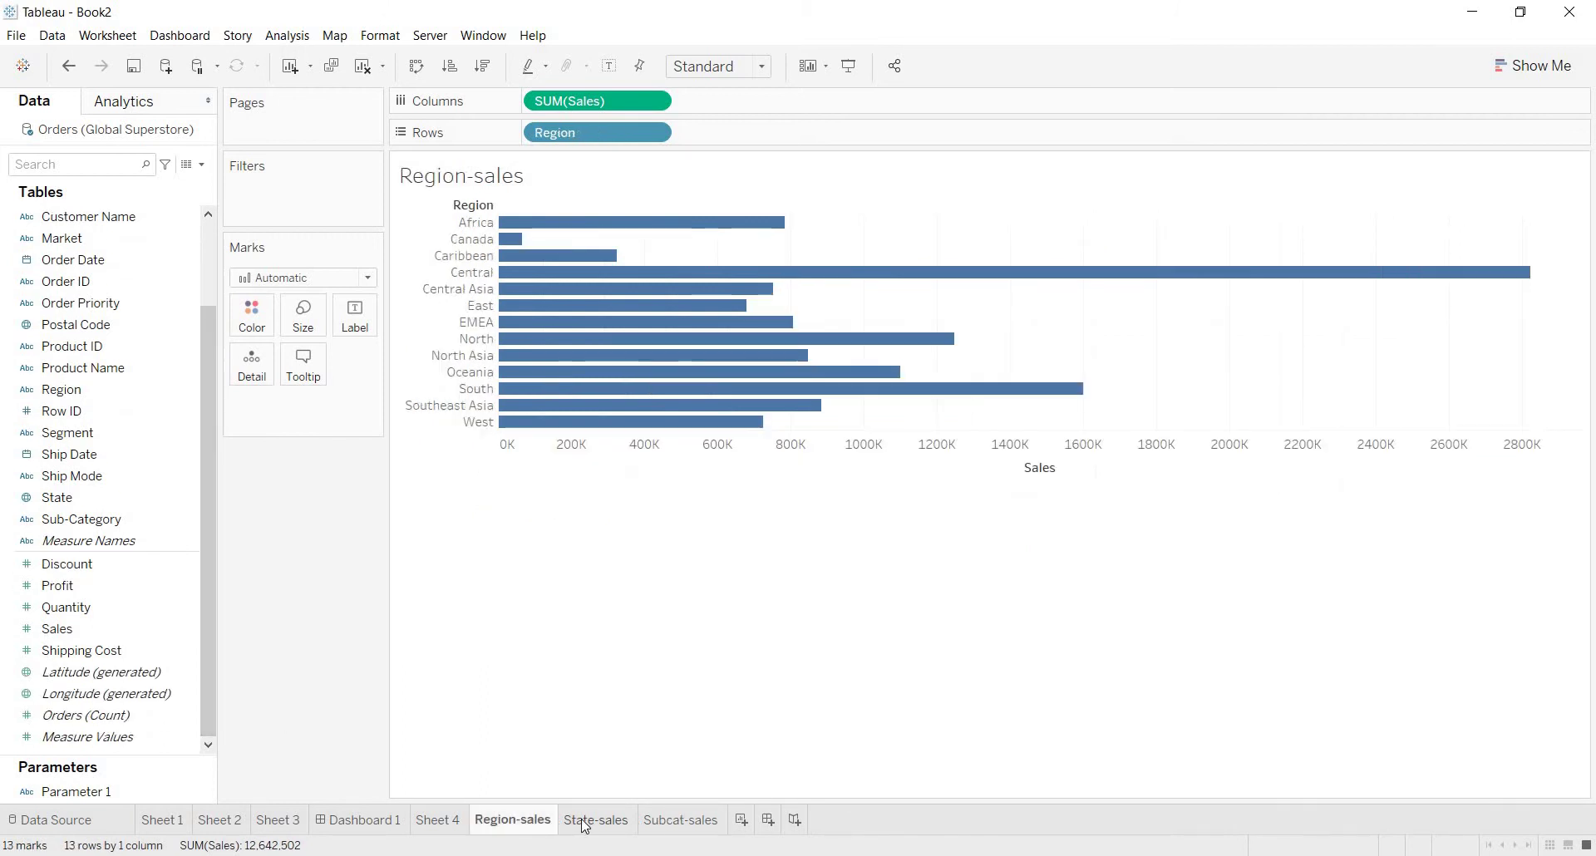
{"action": "left_click", "coordinate": [592, 821]}
{"action": "left_click", "coordinate": [672, 821]}
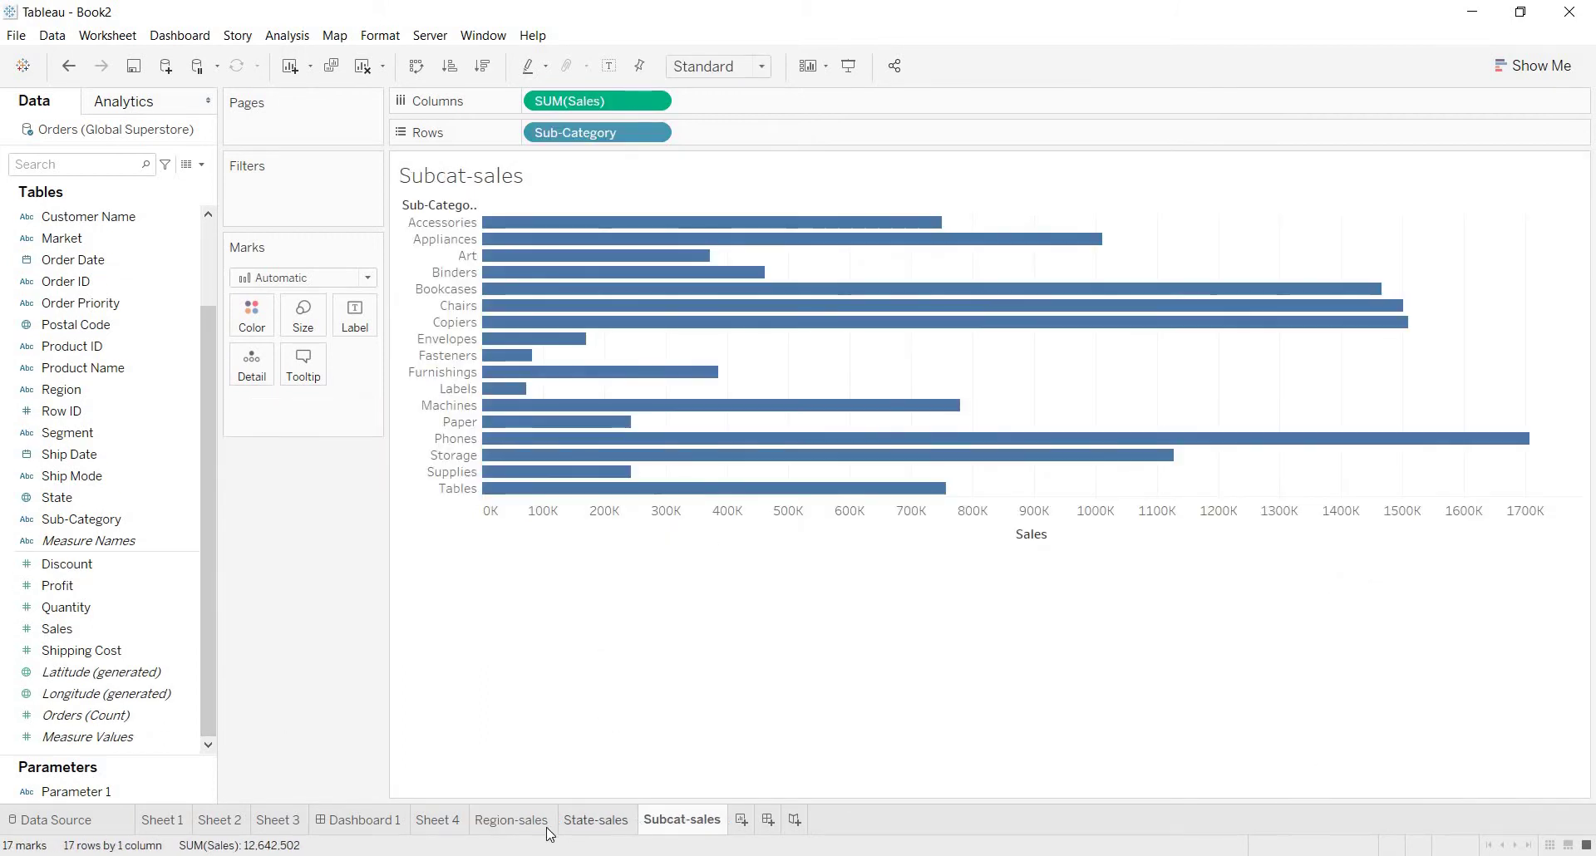
{"action": "left_click", "coordinate": [547, 828]}
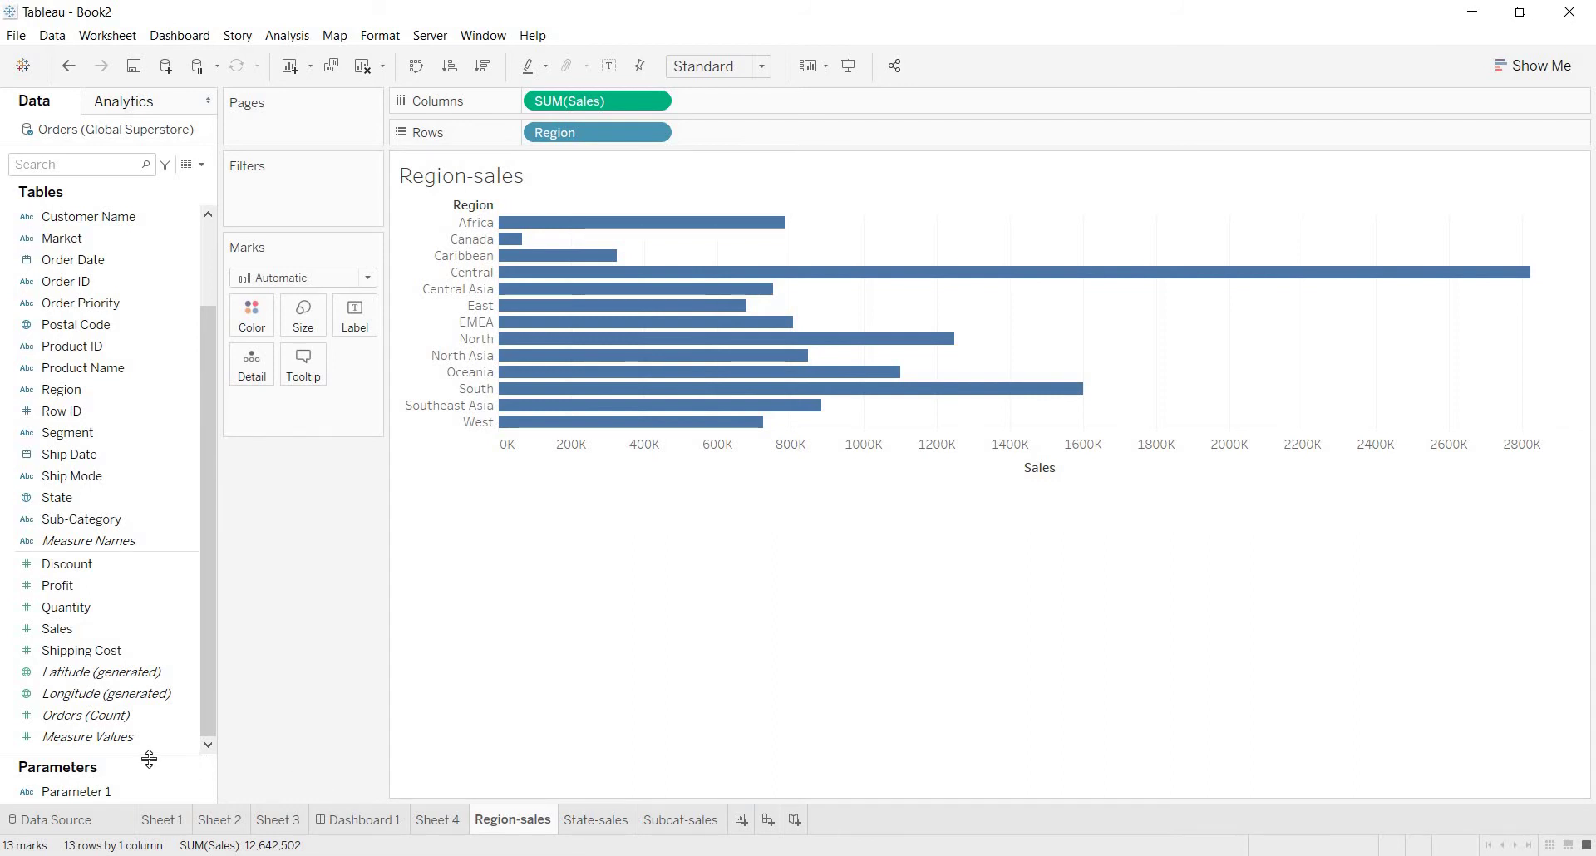
Step: Start a new parameter named Sheet Selection with data type String and allowable values restricted to a list
{"action": "left_click_drag", "start_coordinate": [149, 759], "coordinate": [154, 602]}
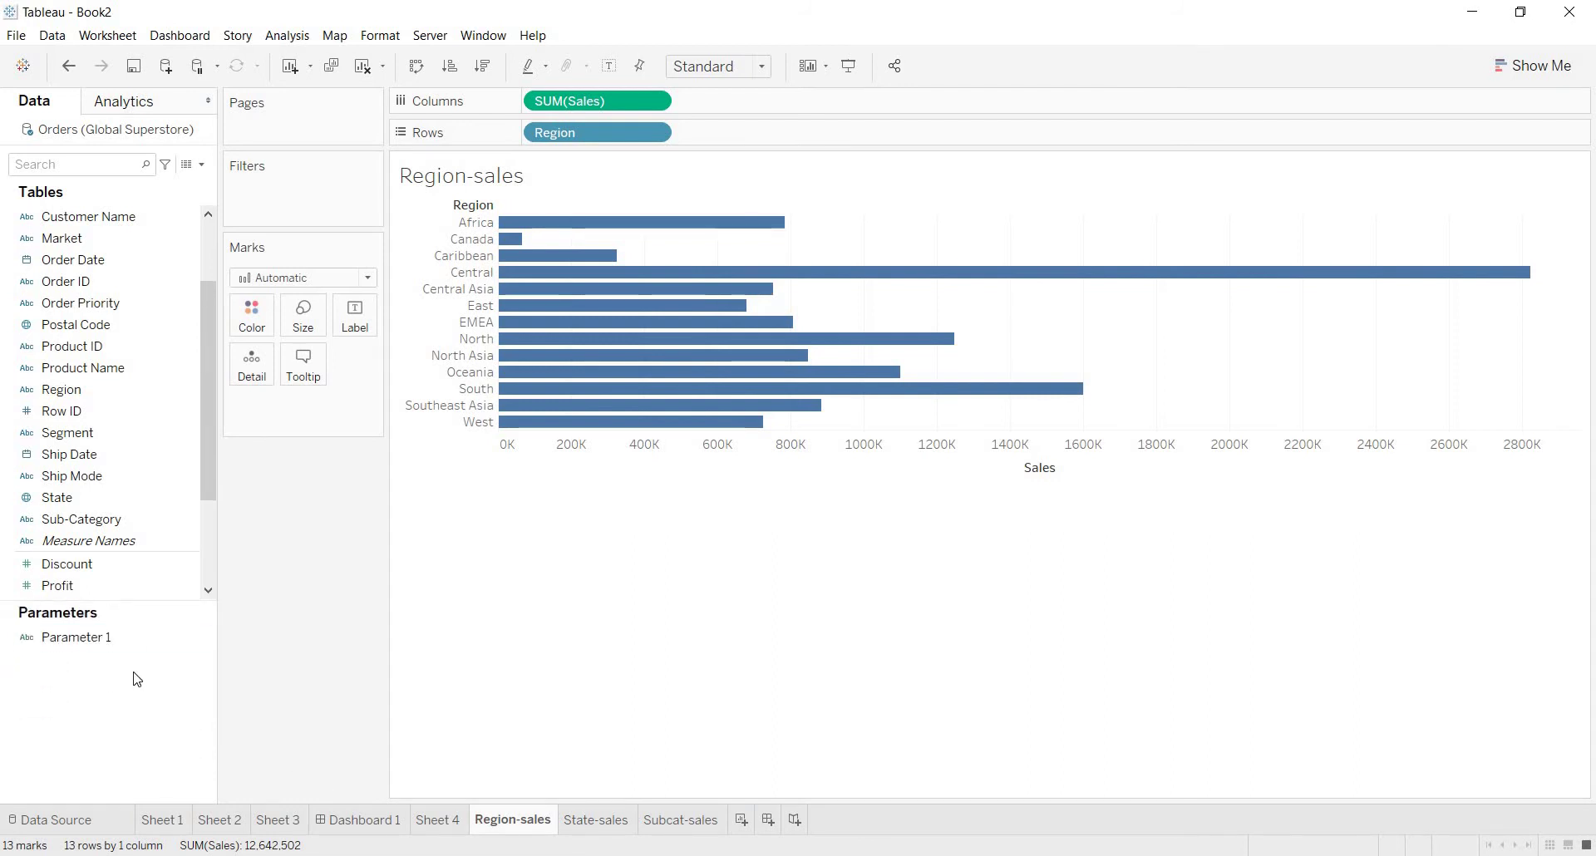
{"action": "right_click", "coordinate": [137, 679]}
{"action": "left_click", "coordinate": [852, 482]}
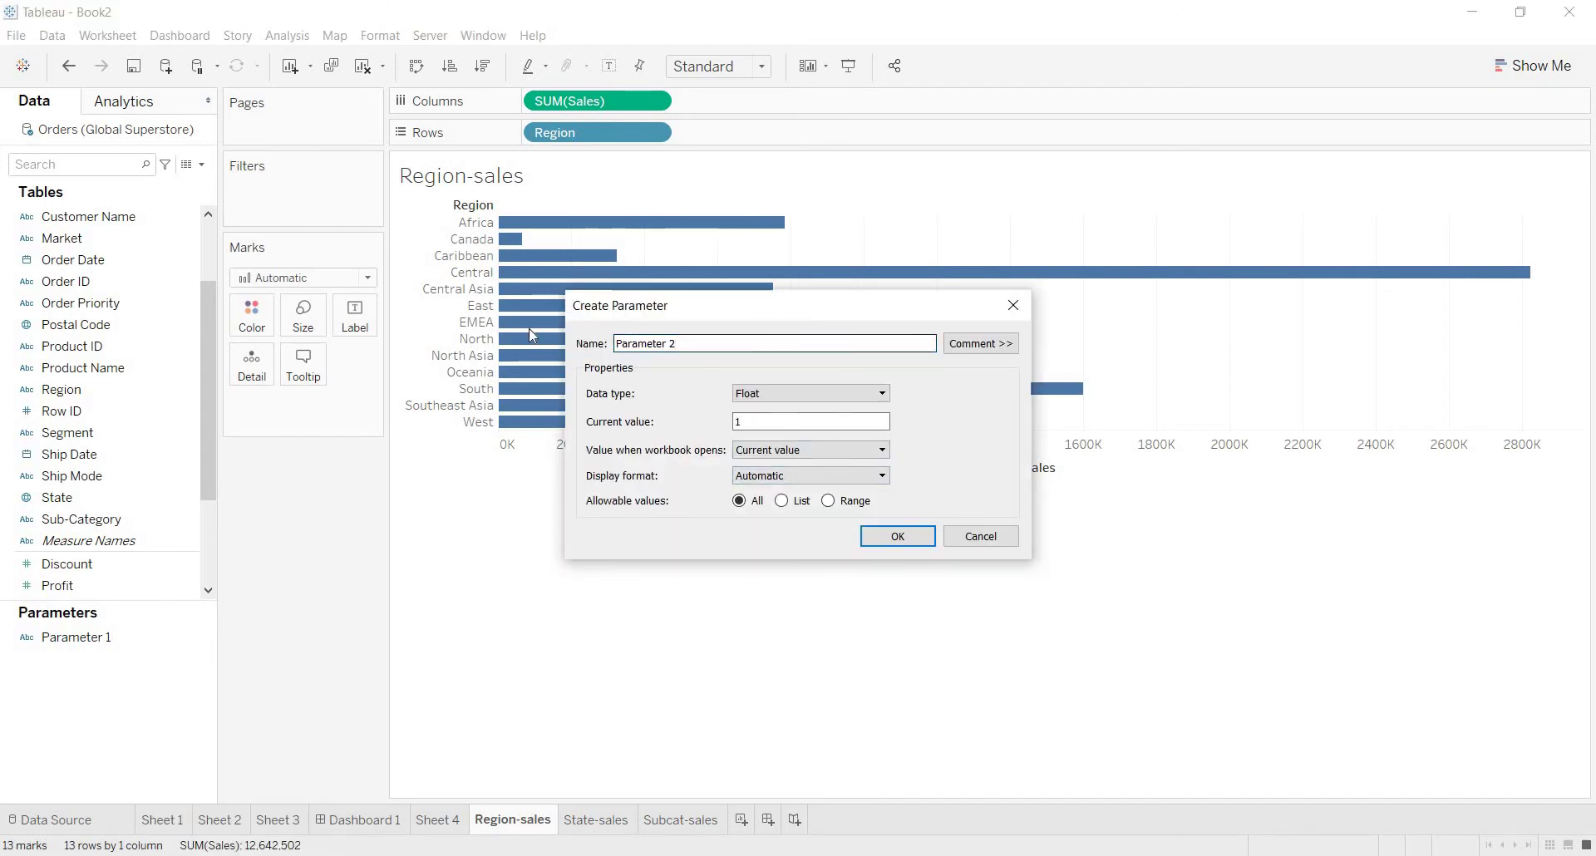
{"action": "type", "text": "Sheet"}
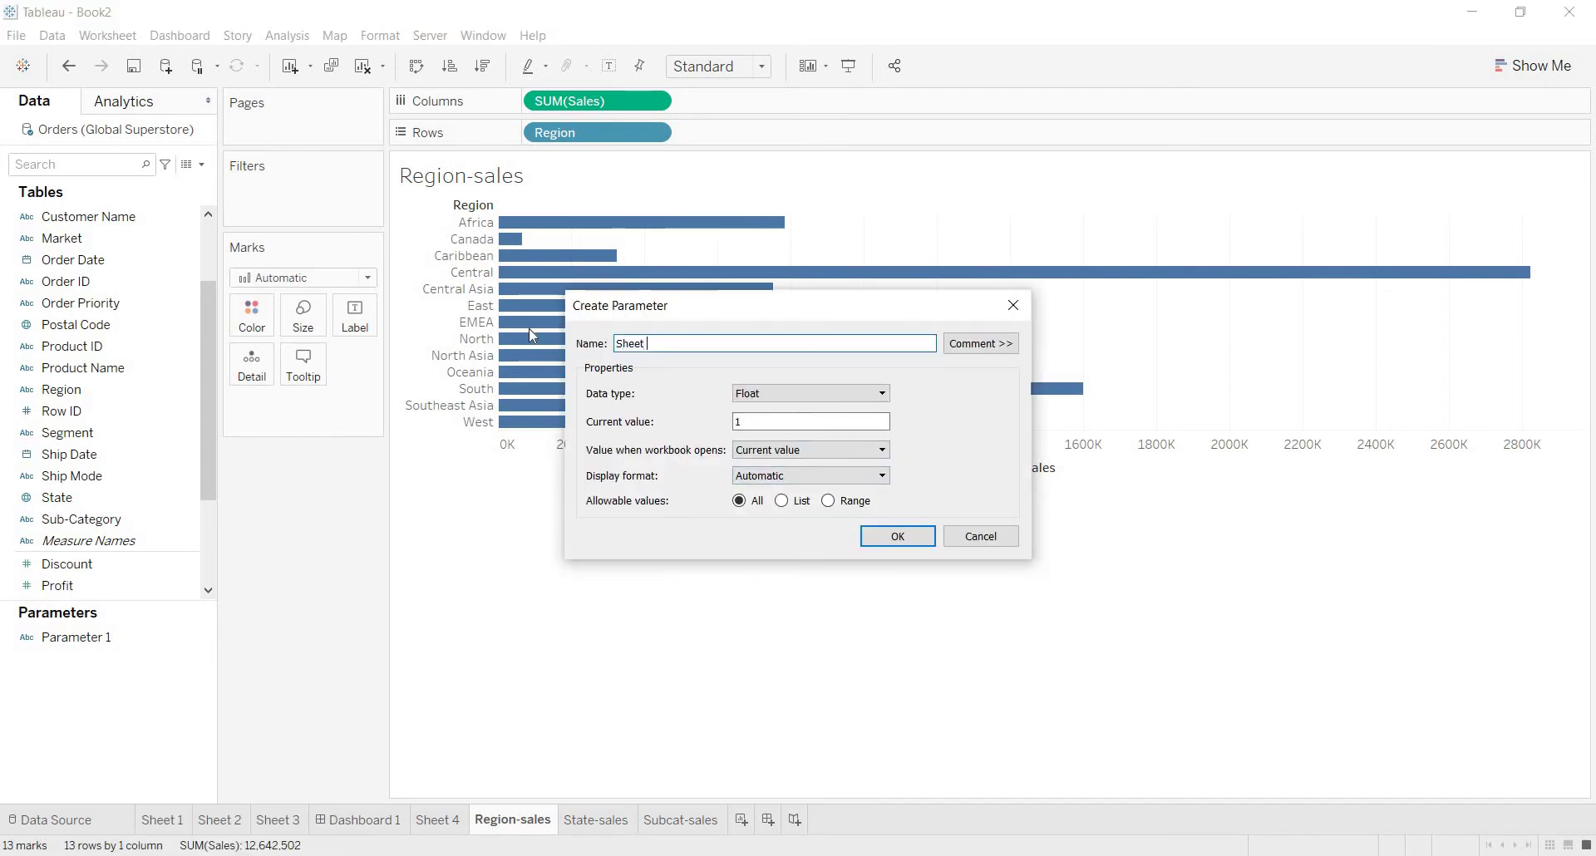
{"action": "type", "text": " Selection"}
{"action": "left_click", "coordinate": [794, 395]}
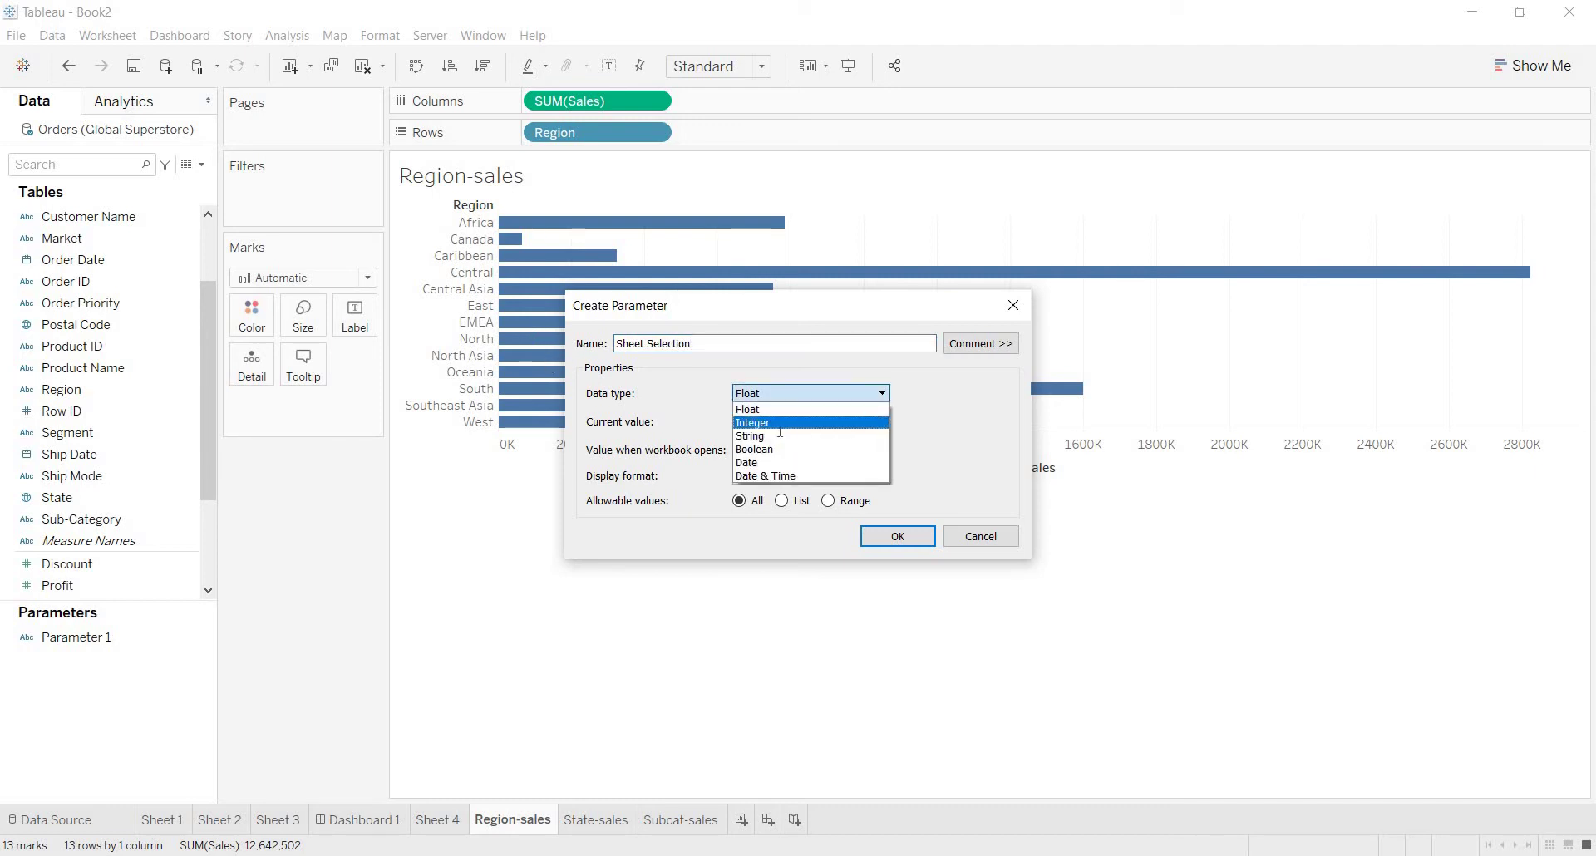
{"action": "left_click", "coordinate": [783, 436]}
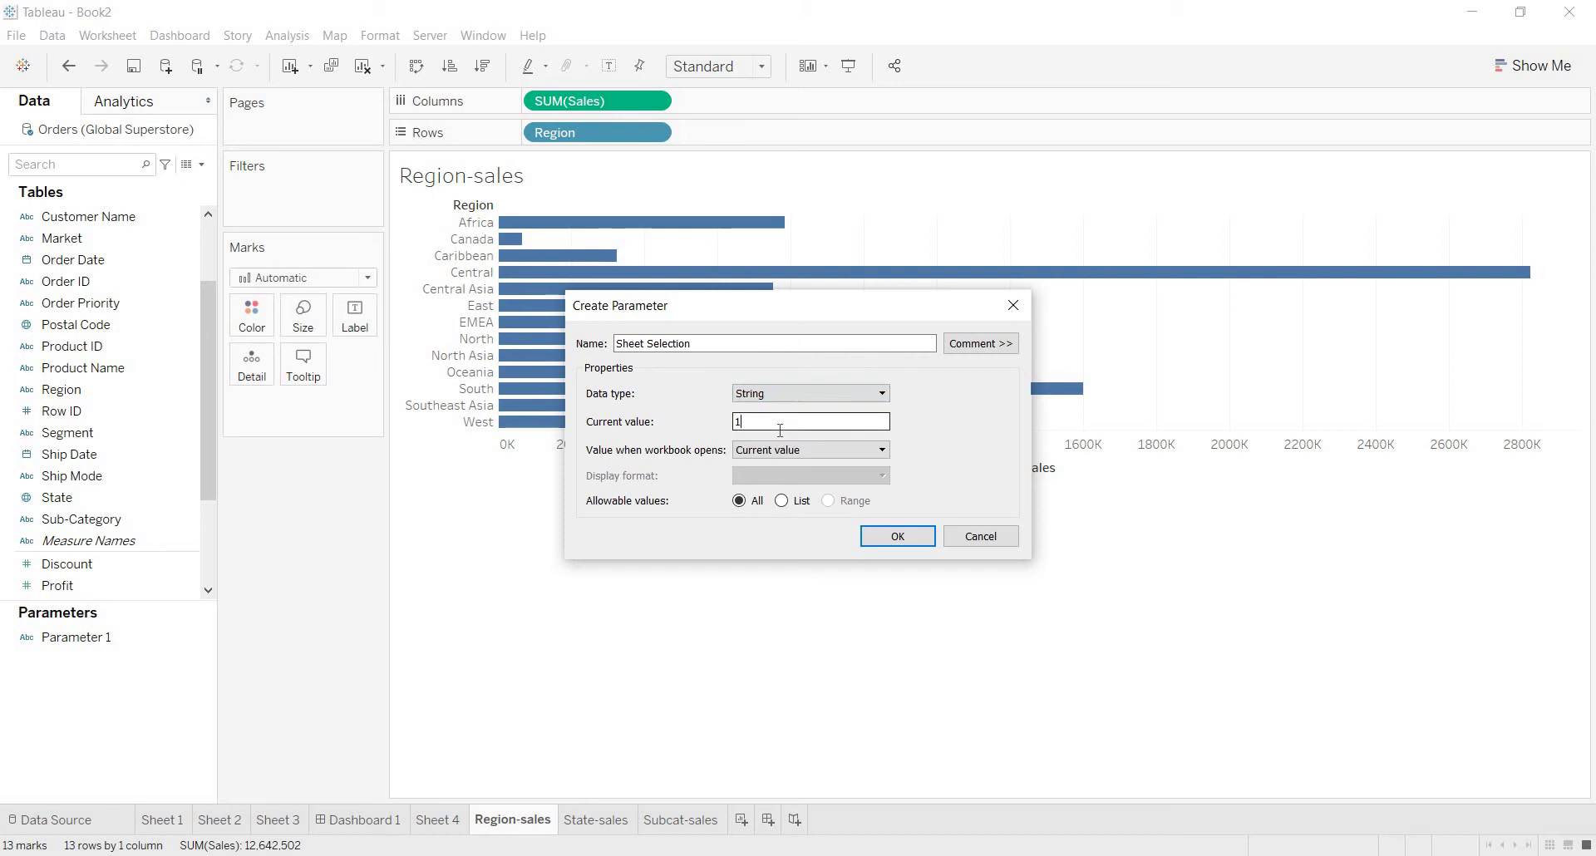
{"action": "left_click", "coordinate": [781, 500]}
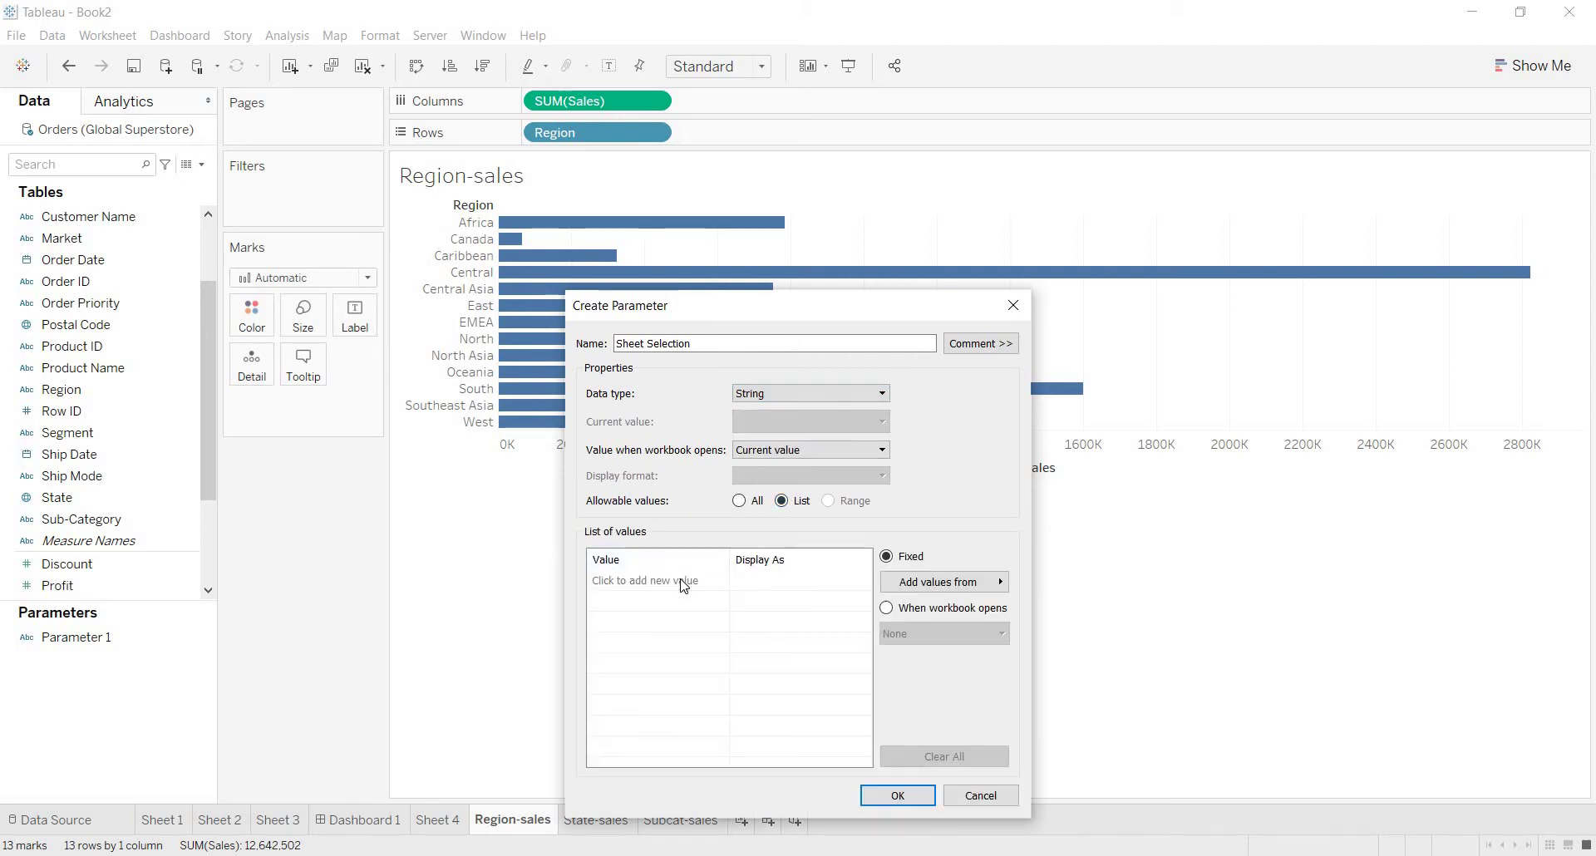
{"action": "left_click", "coordinate": [682, 580]}
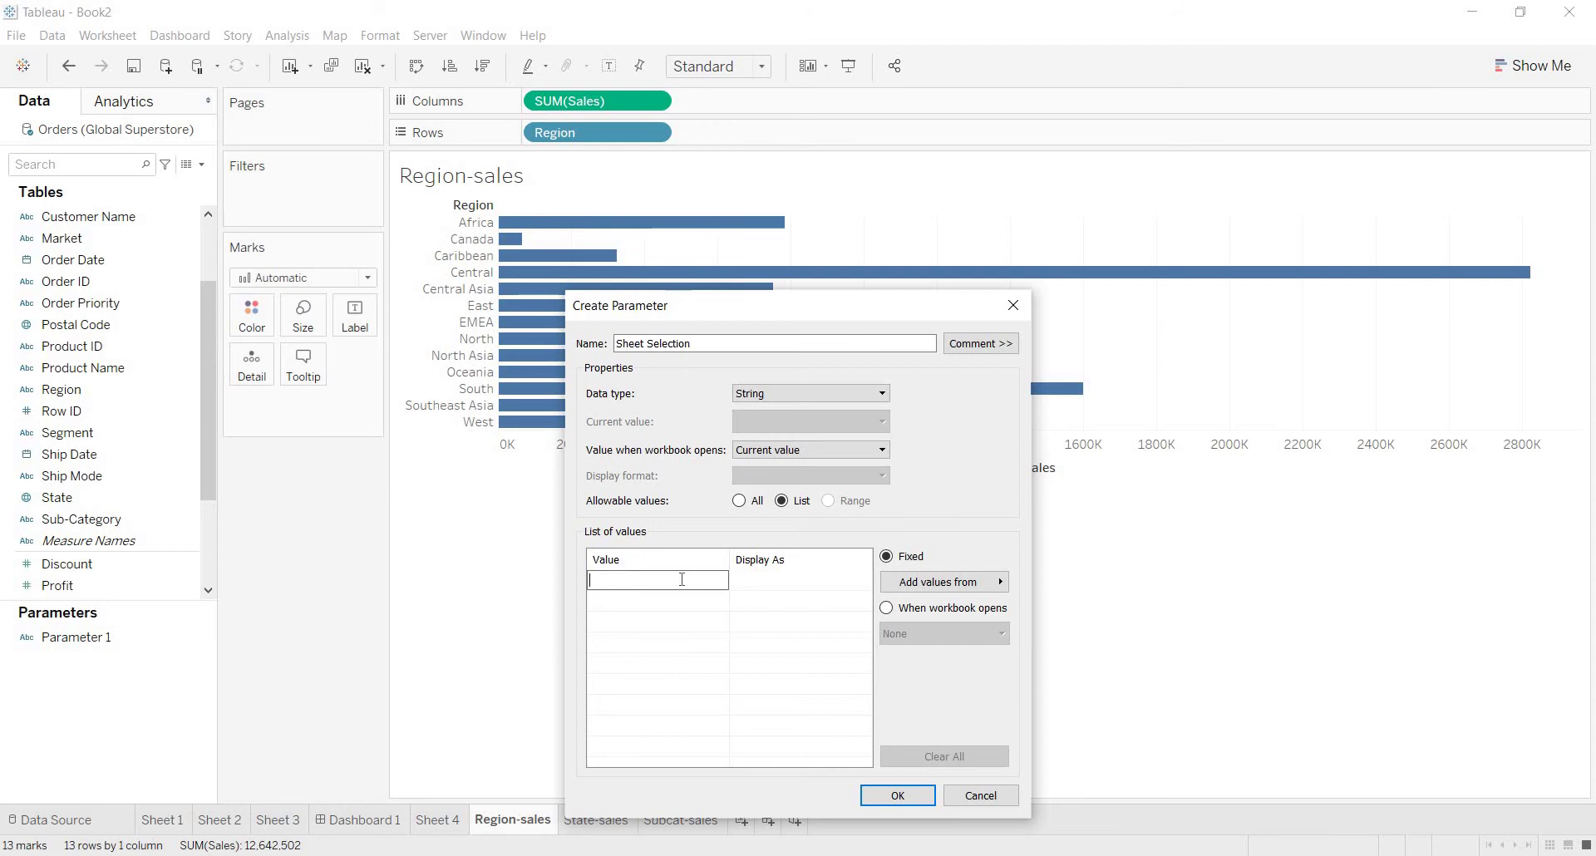
{"action": "type", "text": "egio"}
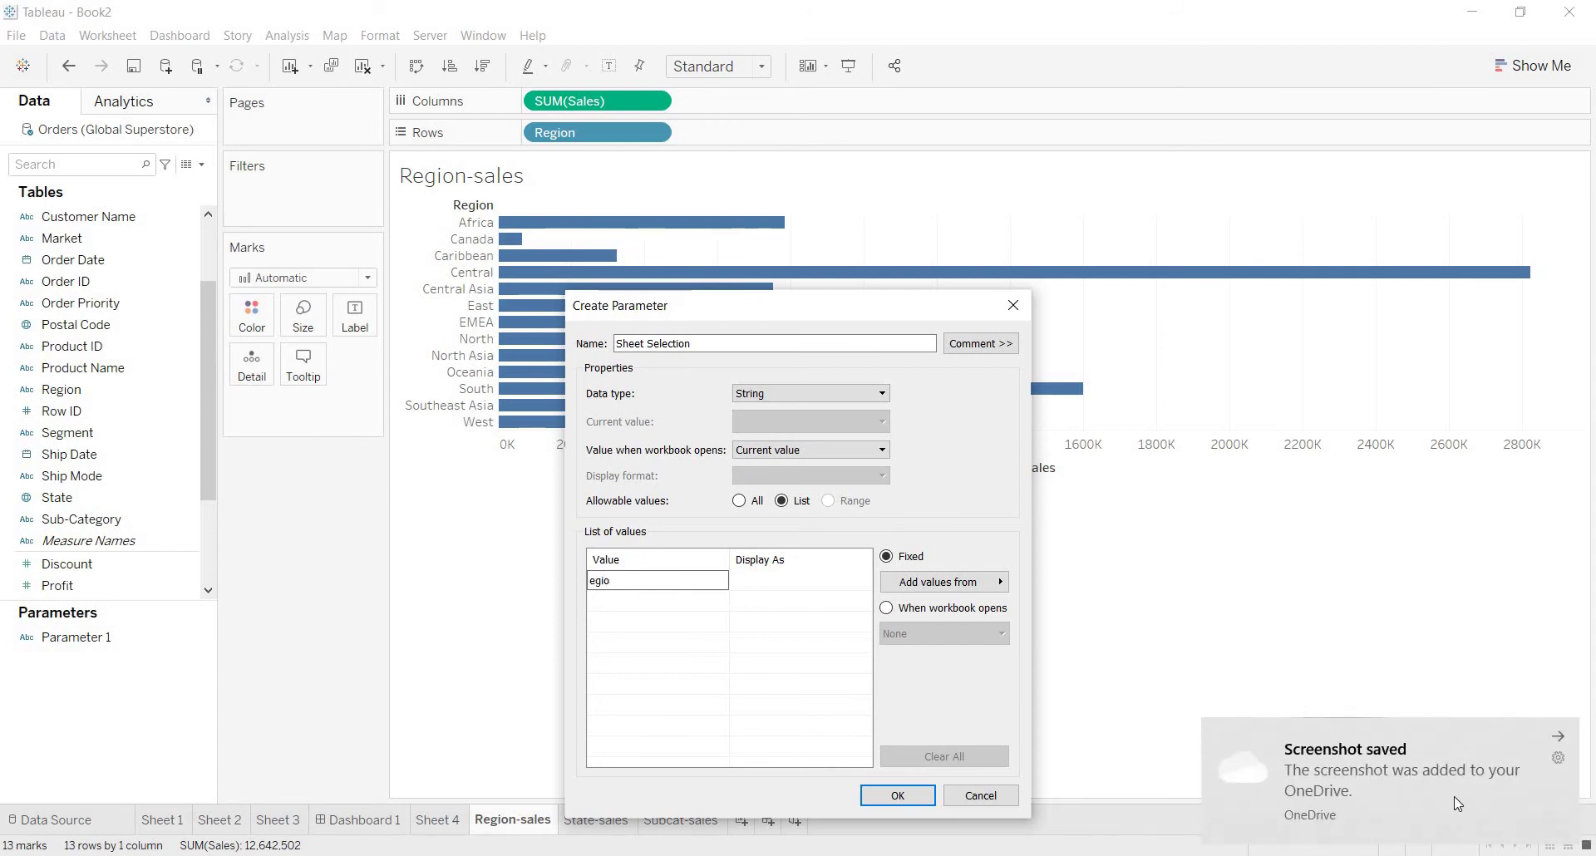
{"action": "left_click", "coordinate": [1422, 737]}
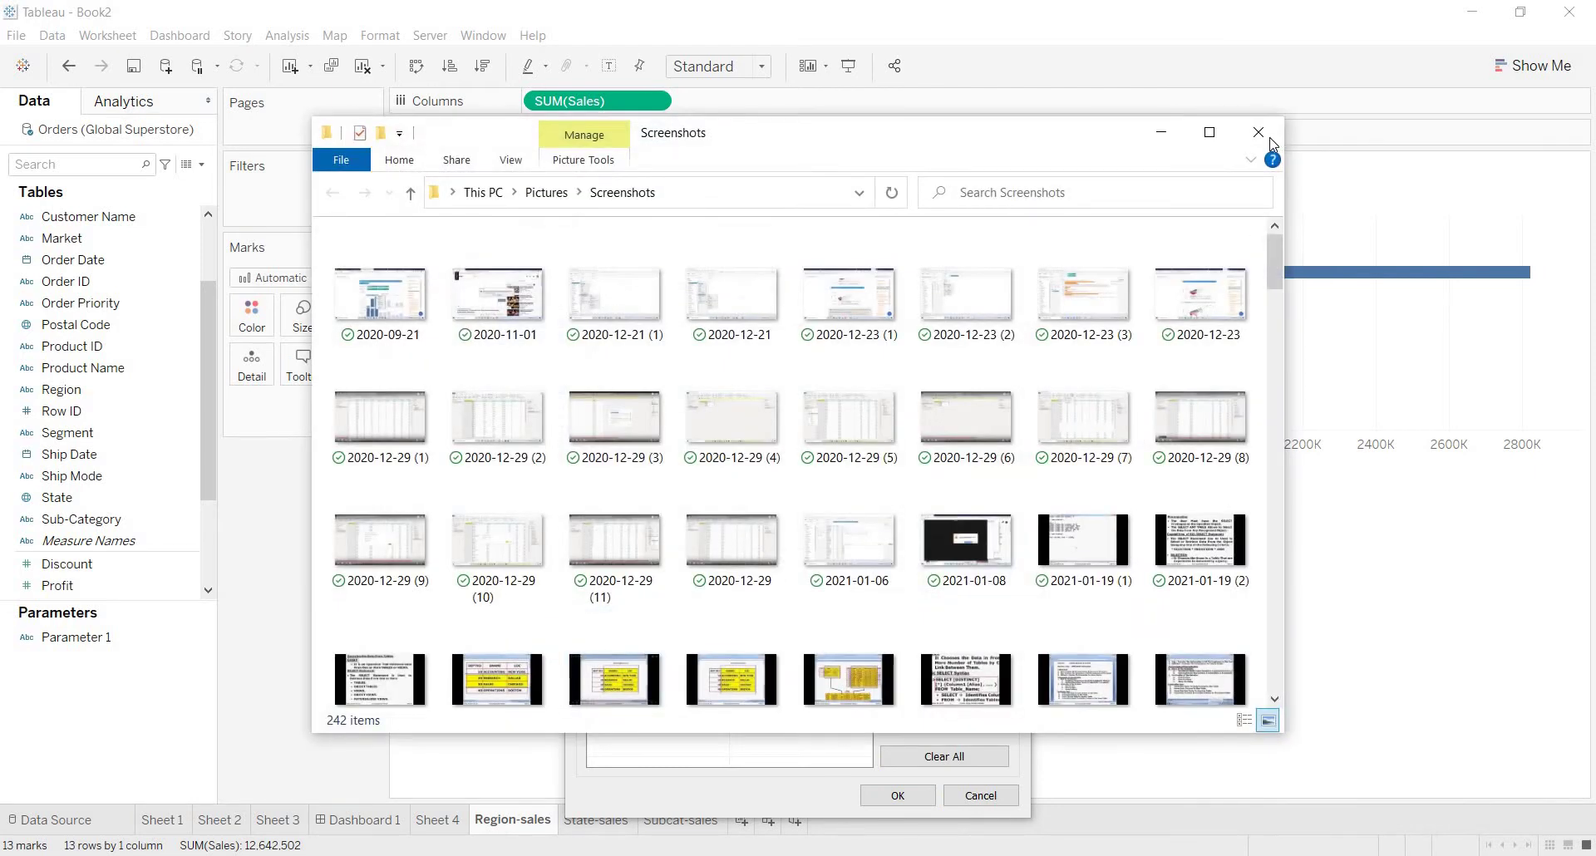
{"action": "left_click", "coordinate": [1269, 138]}
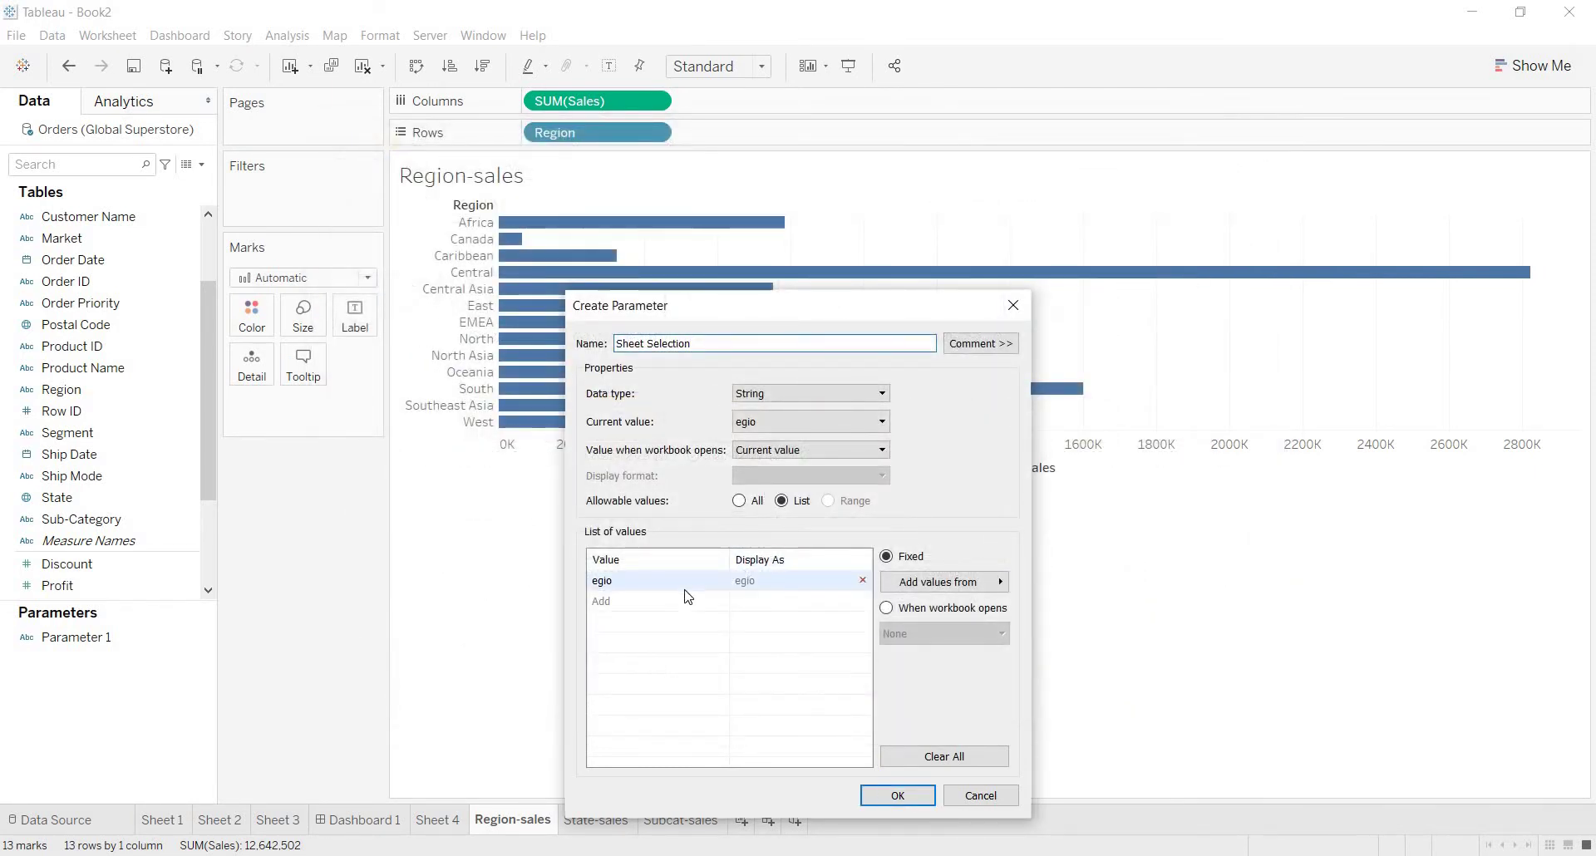
Step: Enter Region, State and Subcategory as the parameter's list values and create the parameter
{"action": "double_click", "coordinate": [682, 582]}
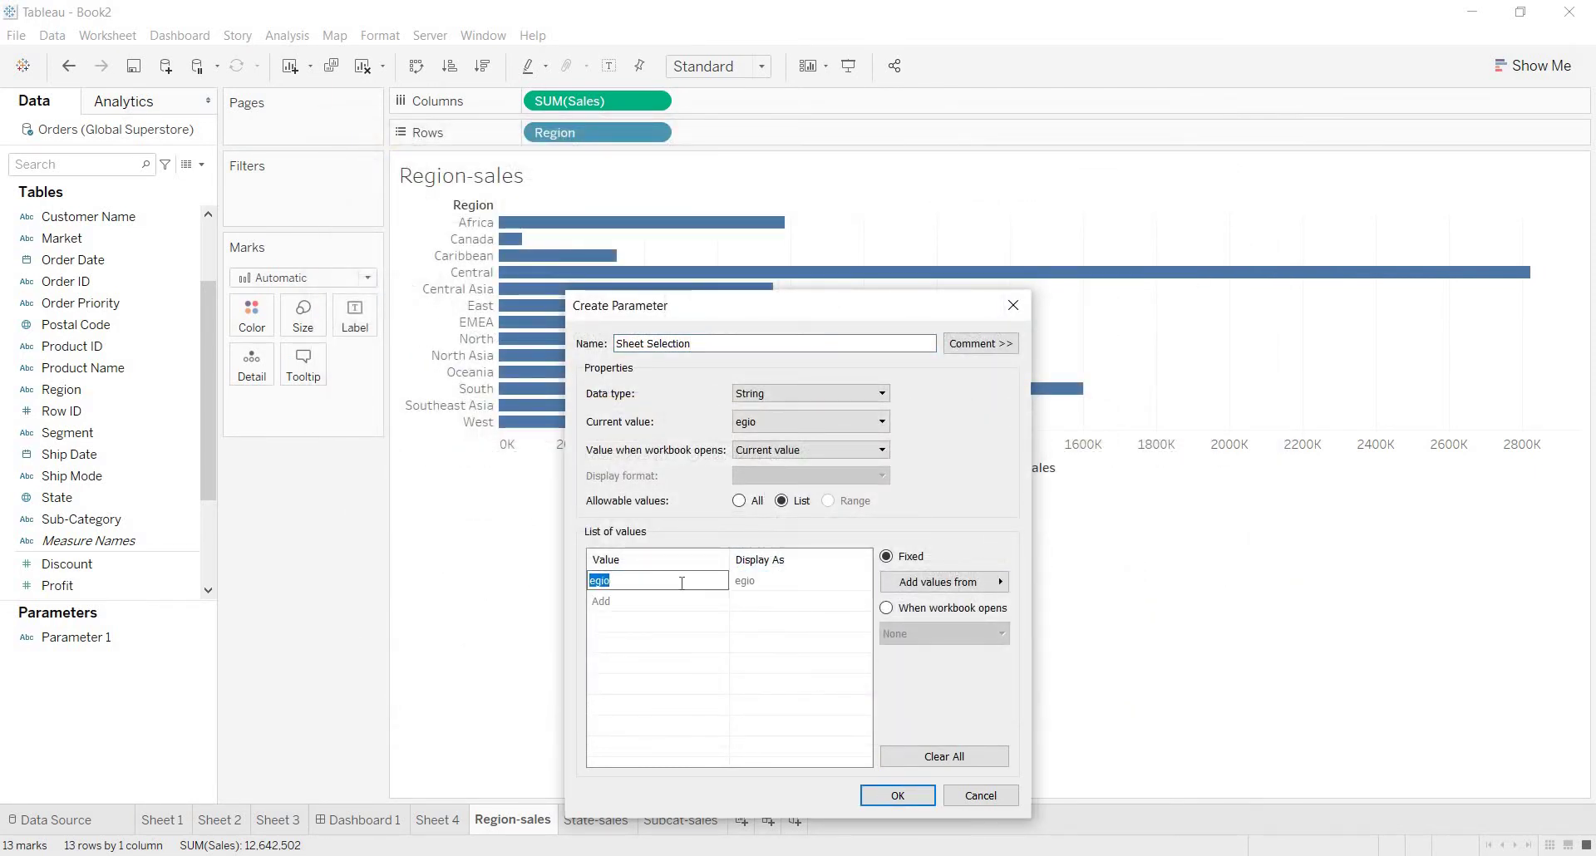
{"action": "type", "text": "Re"}
{"action": "left_click", "coordinate": [665, 602]}
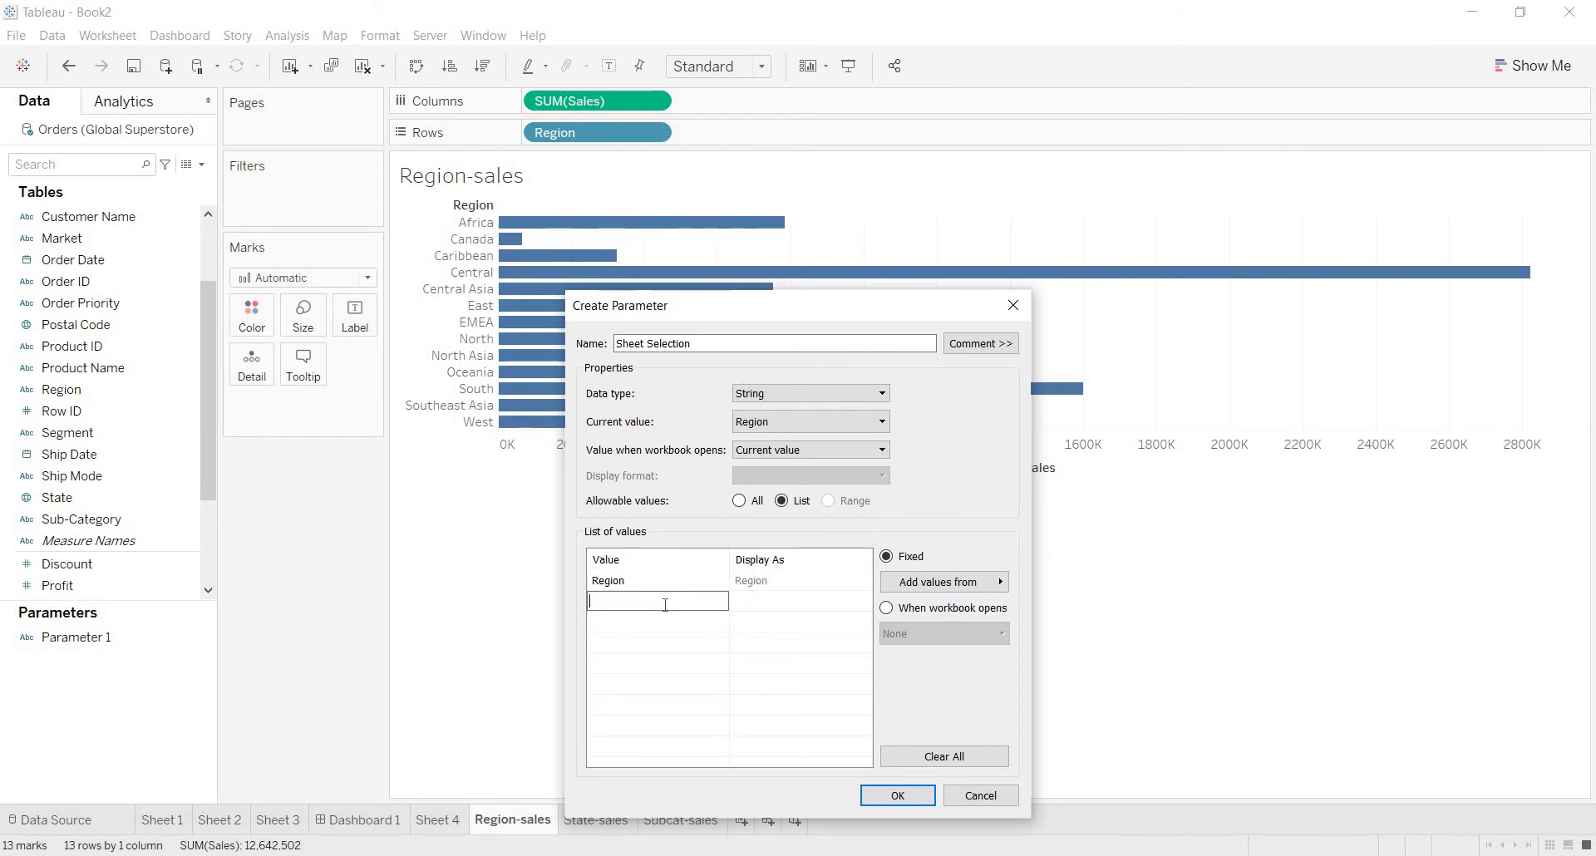
{"action": "type", "text": "Stete"}
{"action": "key", "text": "Return"}
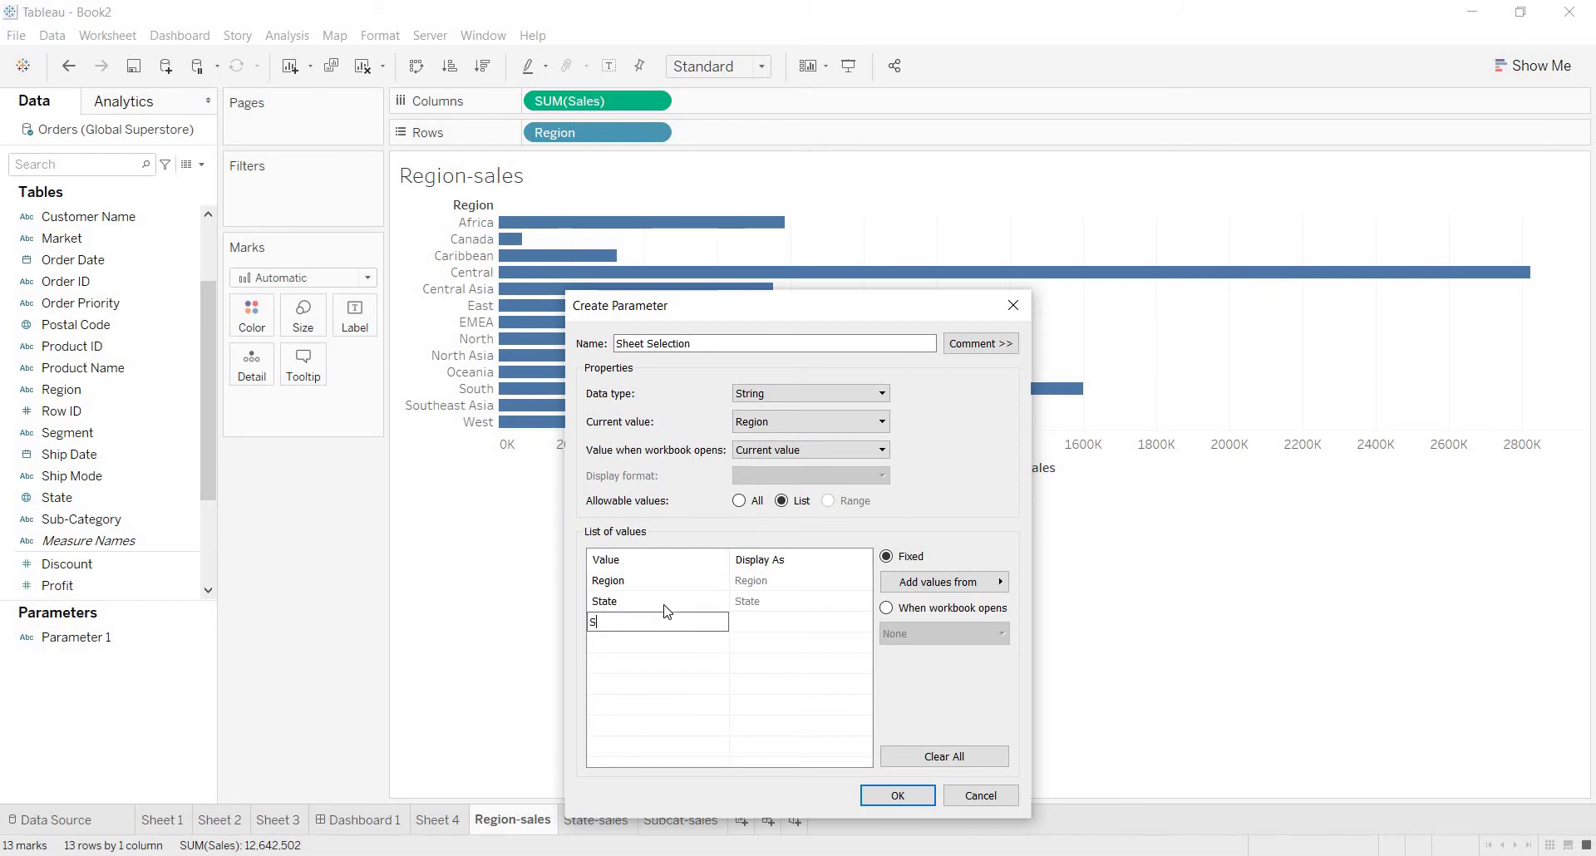
{"action": "type", "text": "Subcategory"}
{"action": "left_click", "coordinate": [898, 796]}
{"action": "left_click", "coordinate": [898, 796]}
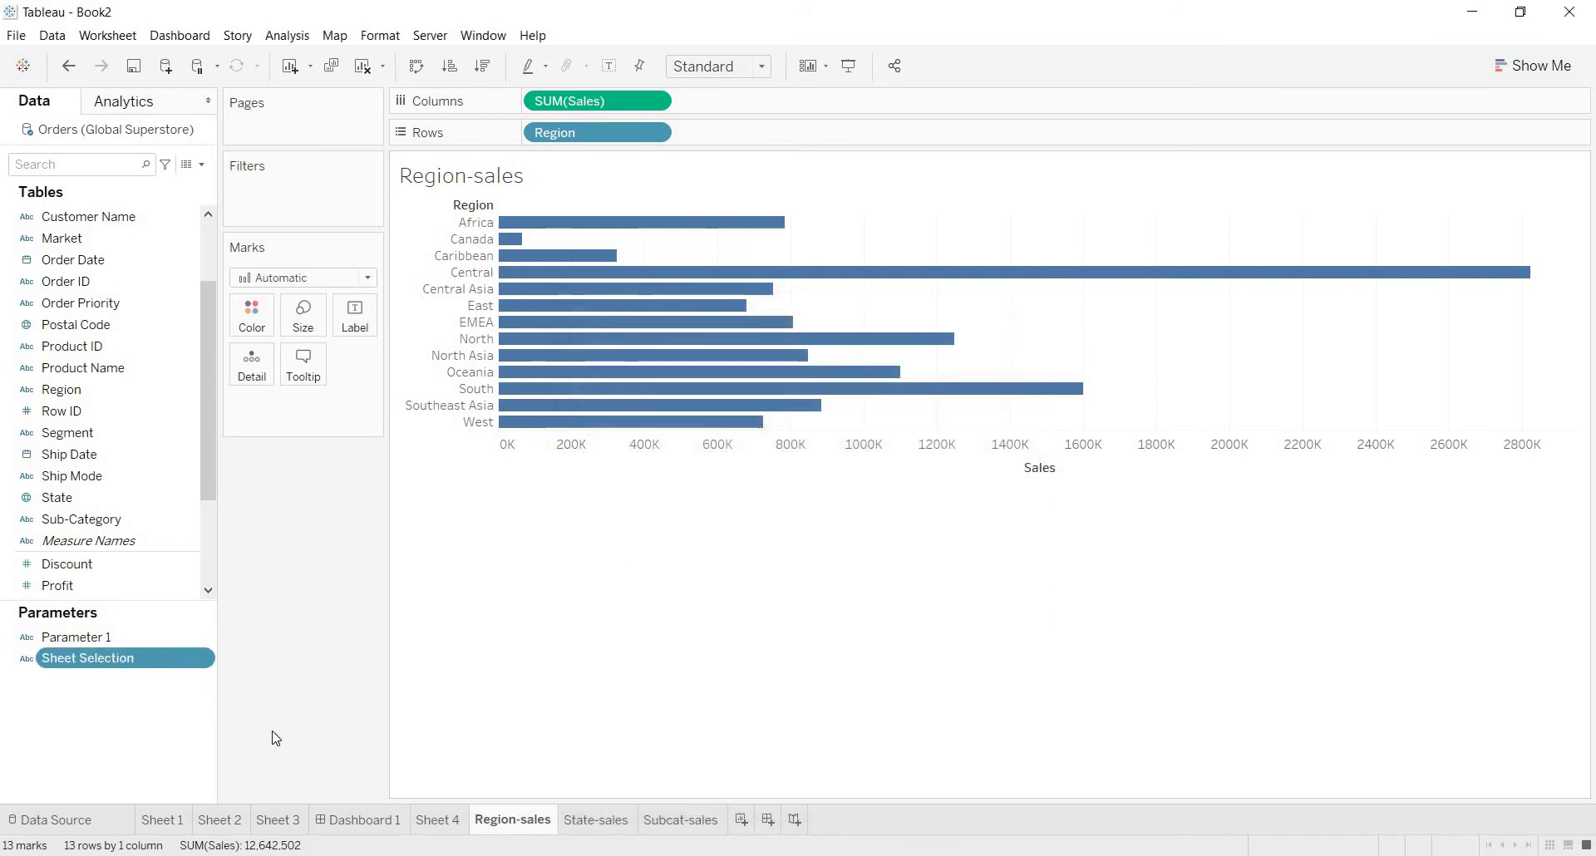
Step: Start a new calculated field whose formula is the Sheet Selection parameter
{"action": "left_click", "coordinate": [202, 169]}
{"action": "left_click", "coordinate": [188, 181]}
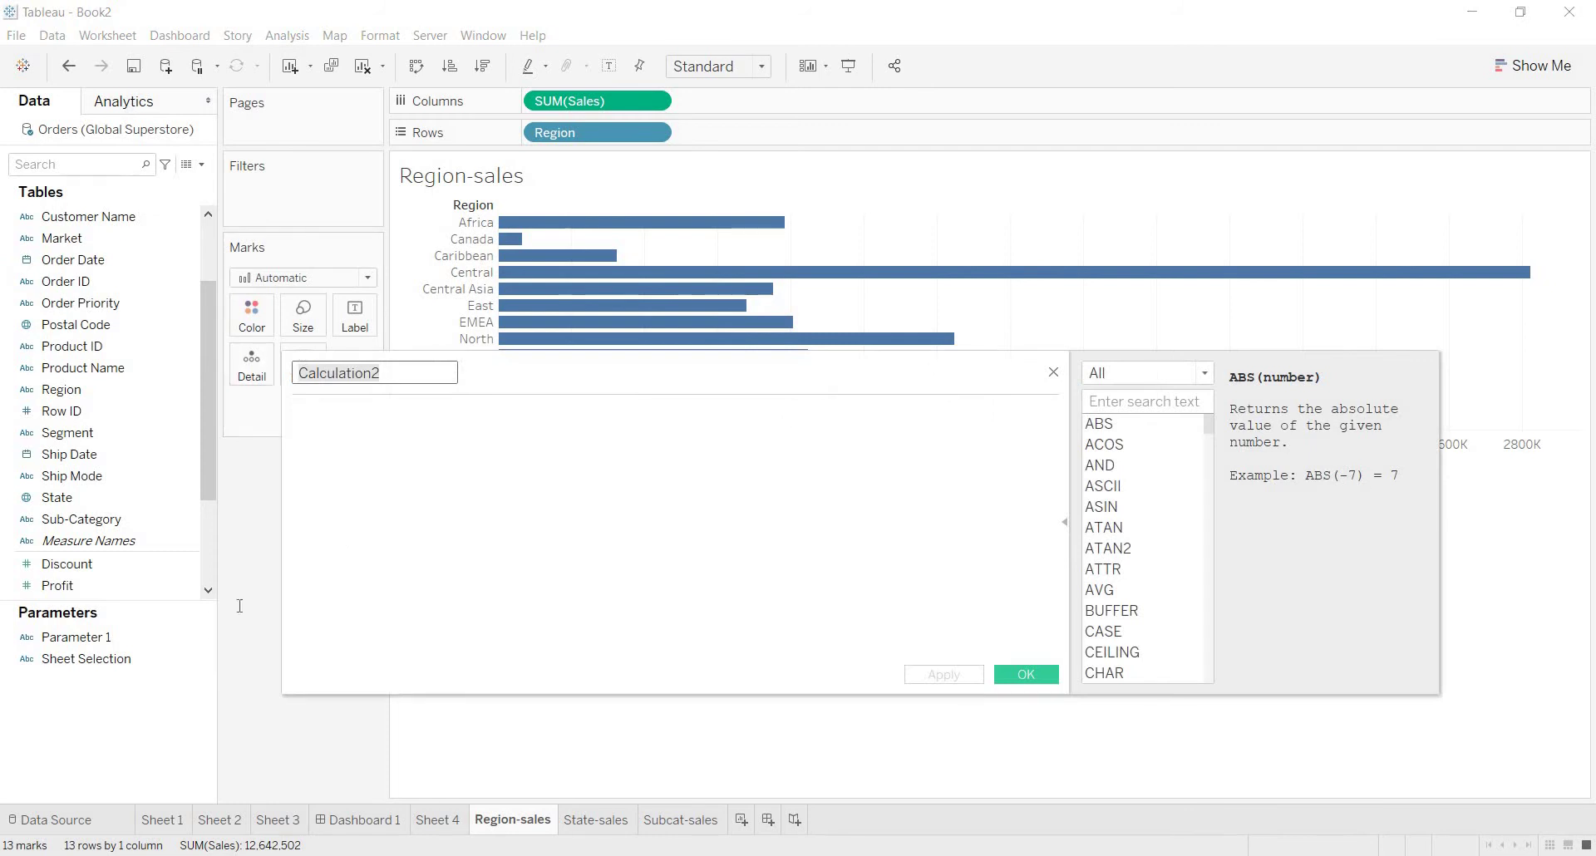
{"action": "left_click_drag", "start_coordinate": [125, 658], "coordinate": [510, 487]}
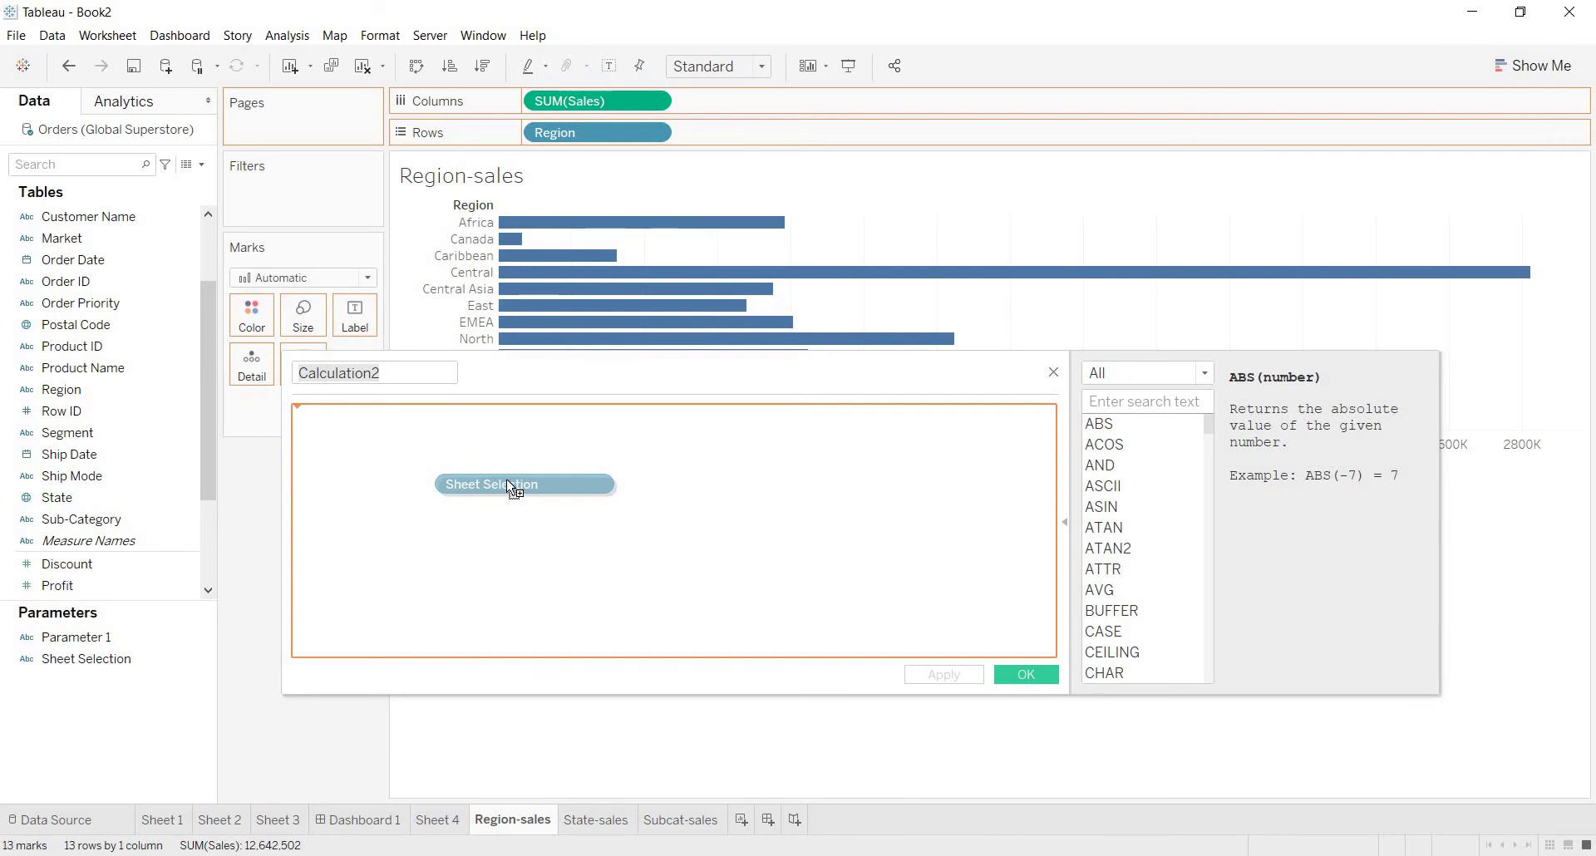
{"action": "left_click_drag", "start_coordinate": [507, 481], "coordinate": [511, 481]}
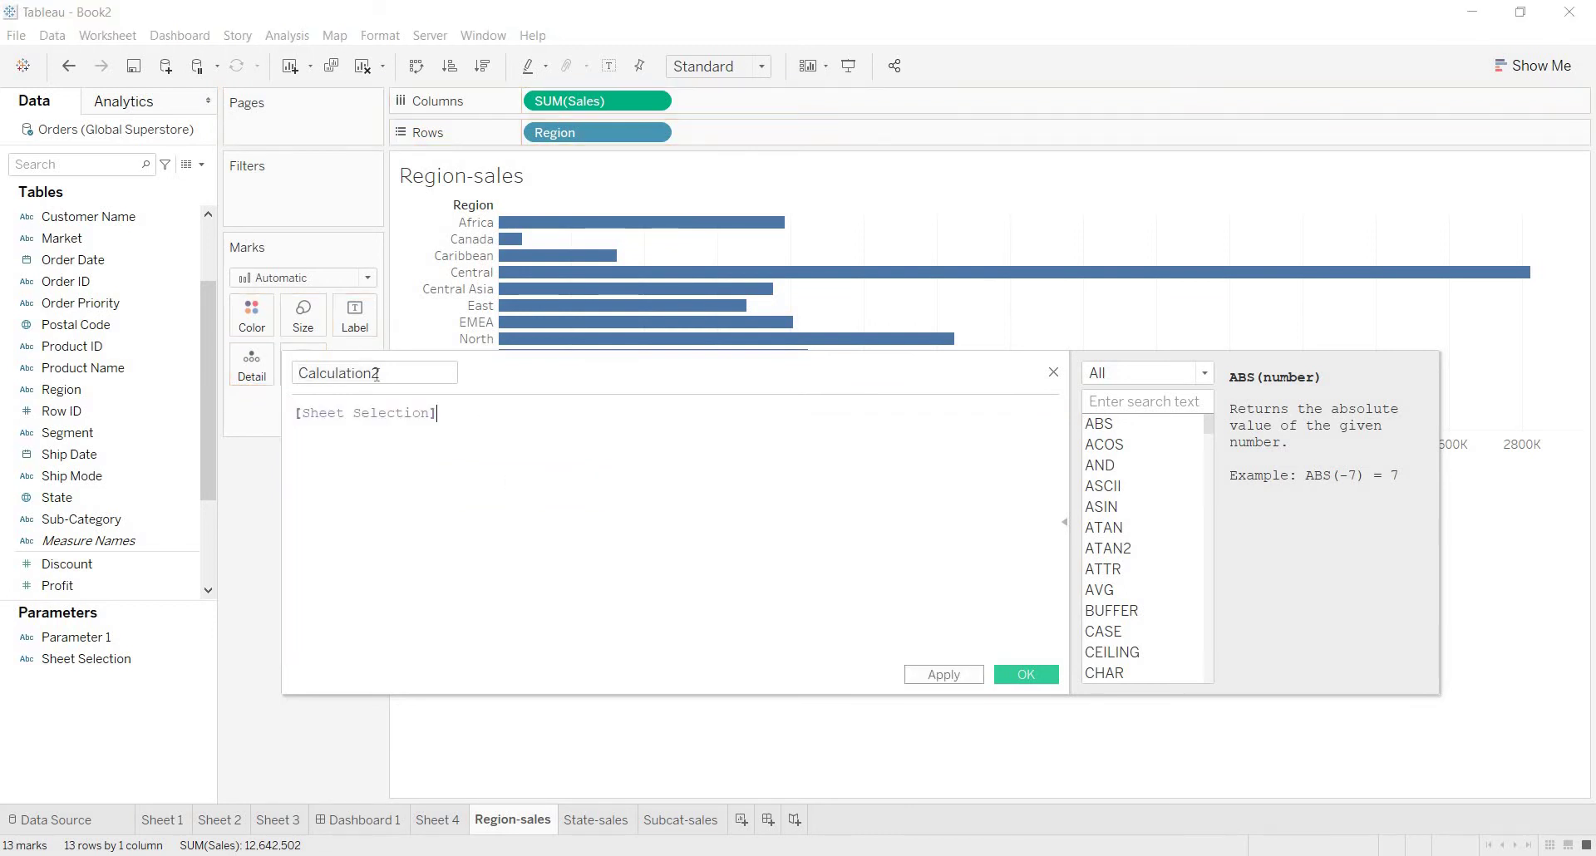
Step: Name the calculated field Sheet Selection-calc and save it
{"action": "key", "text": "ctrl+a"}
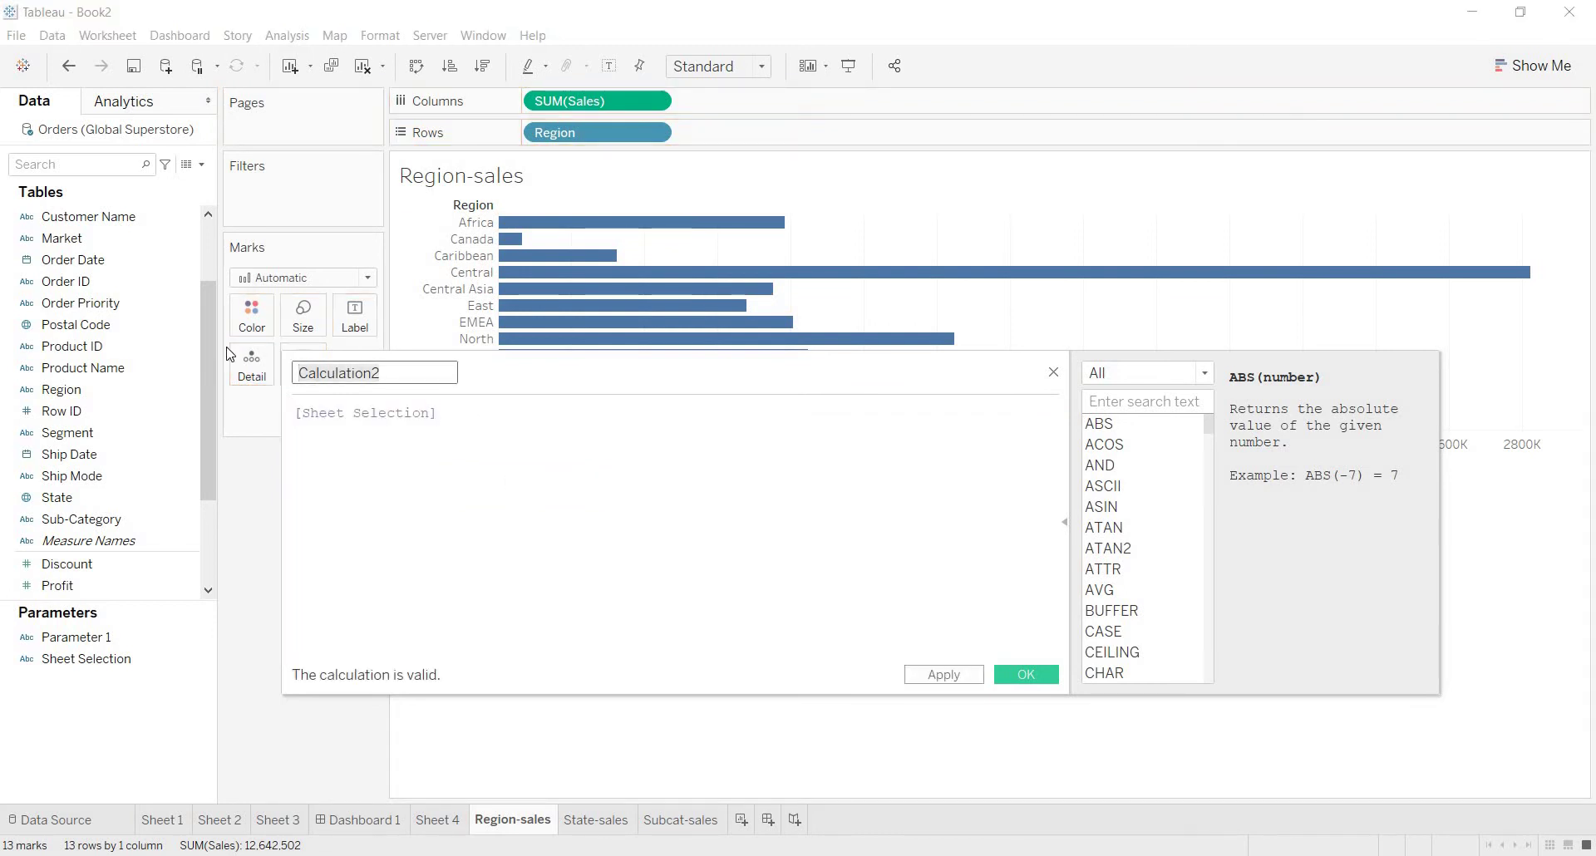
{"action": "type", "text": "Sheet Selec"}
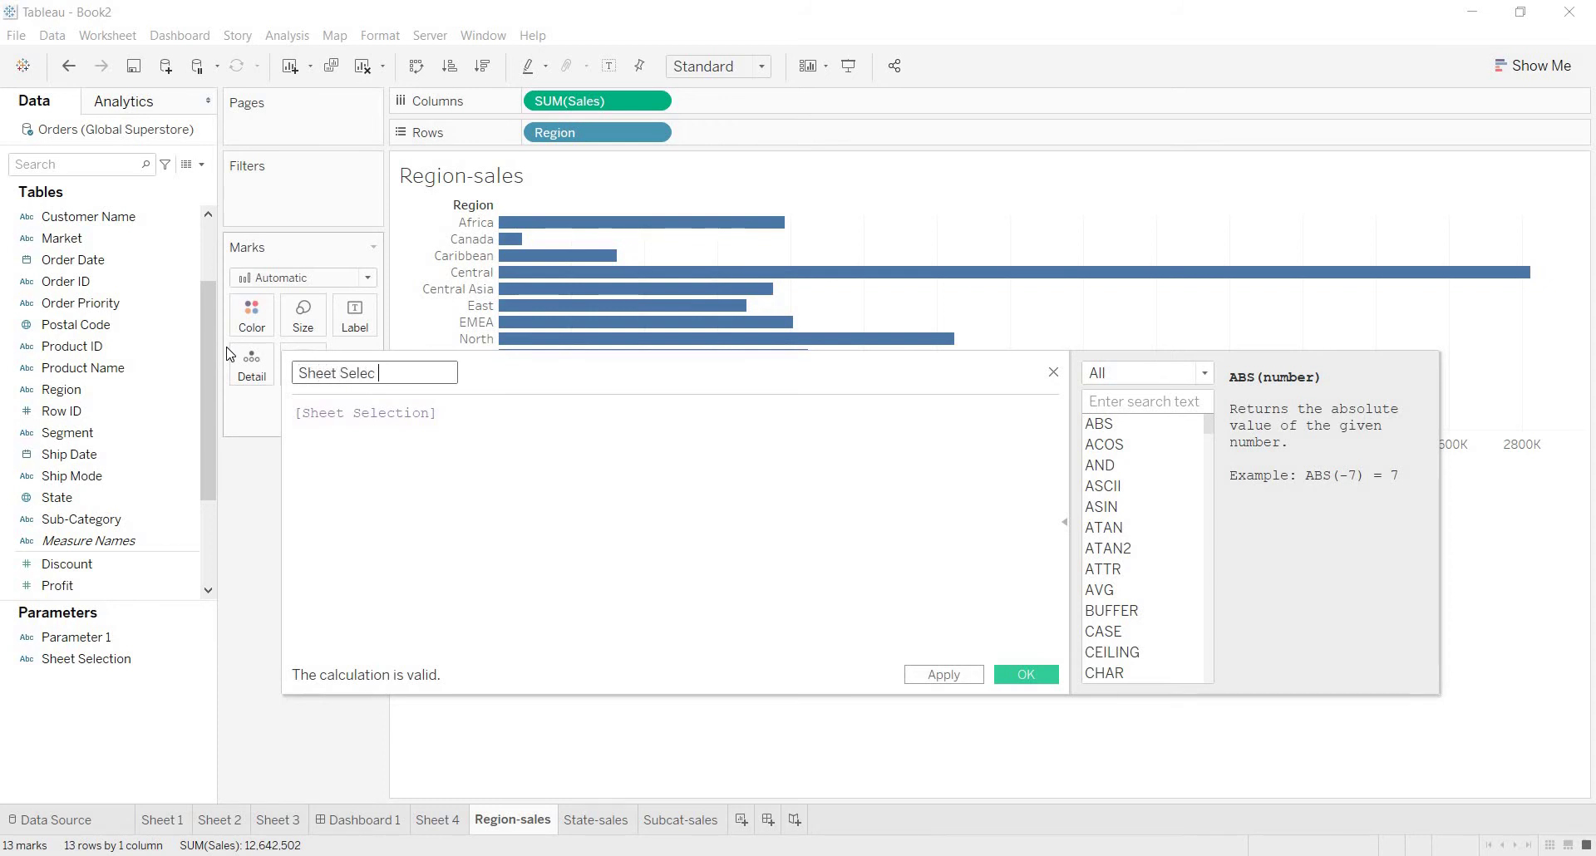
{"action": "key", "text": "BackSpace"}
{"action": "key", "text": "BackSpace"}
{"action": "key", "text": "BackSpace"}
{"action": "key", "text": "BackSpace"}
{"action": "key", "text": "BackSpace"}
{"action": "type", "text": "tion-"}
{"action": "left_click", "coordinate": [1039, 675]}
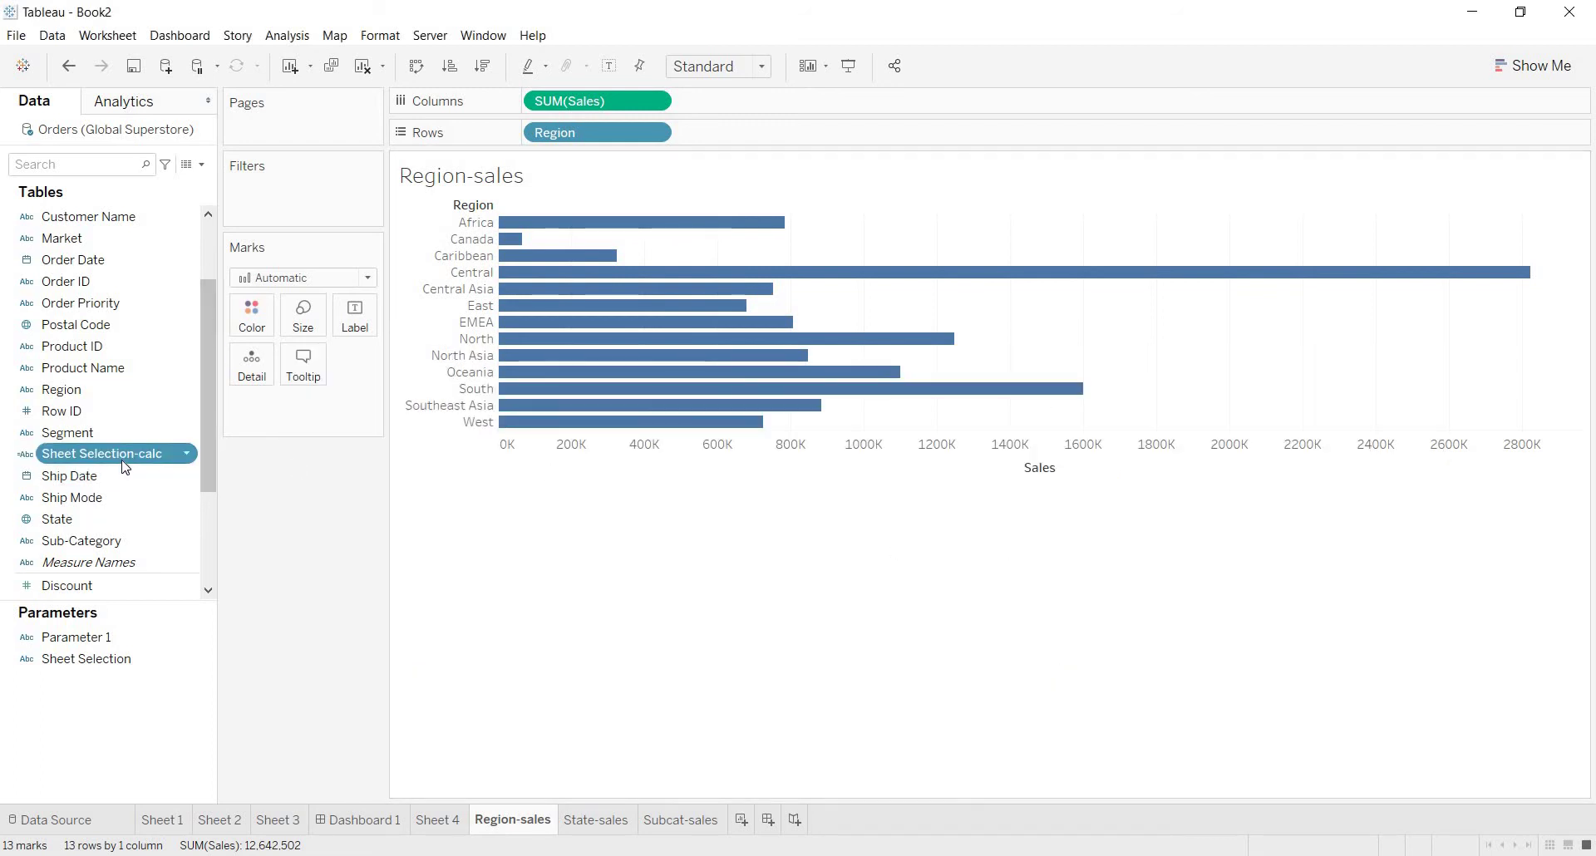
{"action": "left_click_drag", "start_coordinate": [116, 655], "coordinate": [181, 659]}
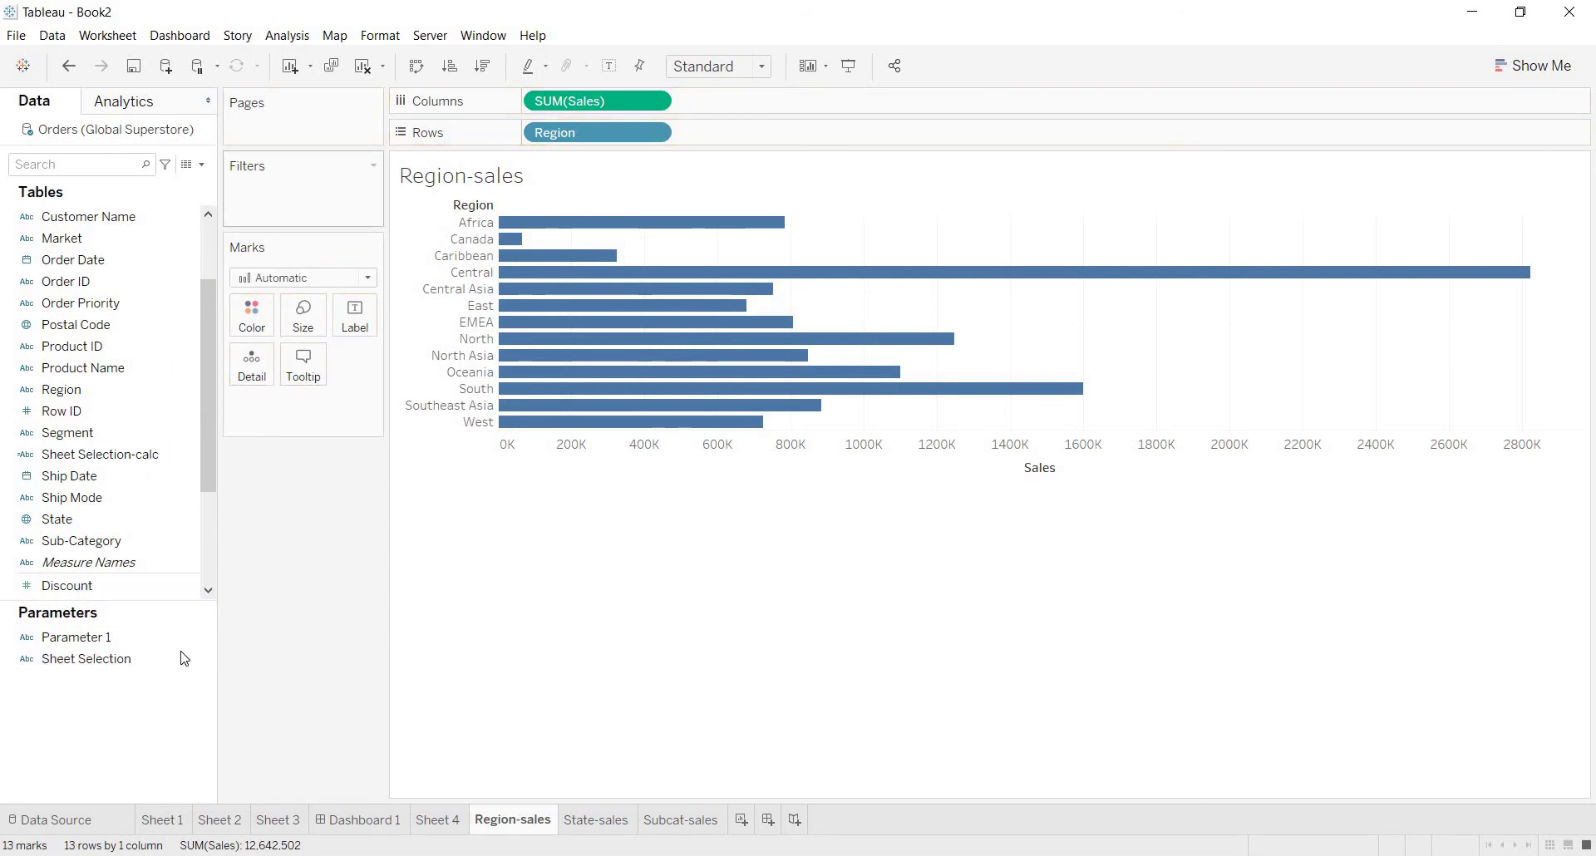
{"action": "left_click", "coordinate": [128, 666]}
{"action": "left_click_drag", "start_coordinate": [276, 282], "coordinate": [321, 678]}
{"action": "left_click", "coordinate": [121, 541]}
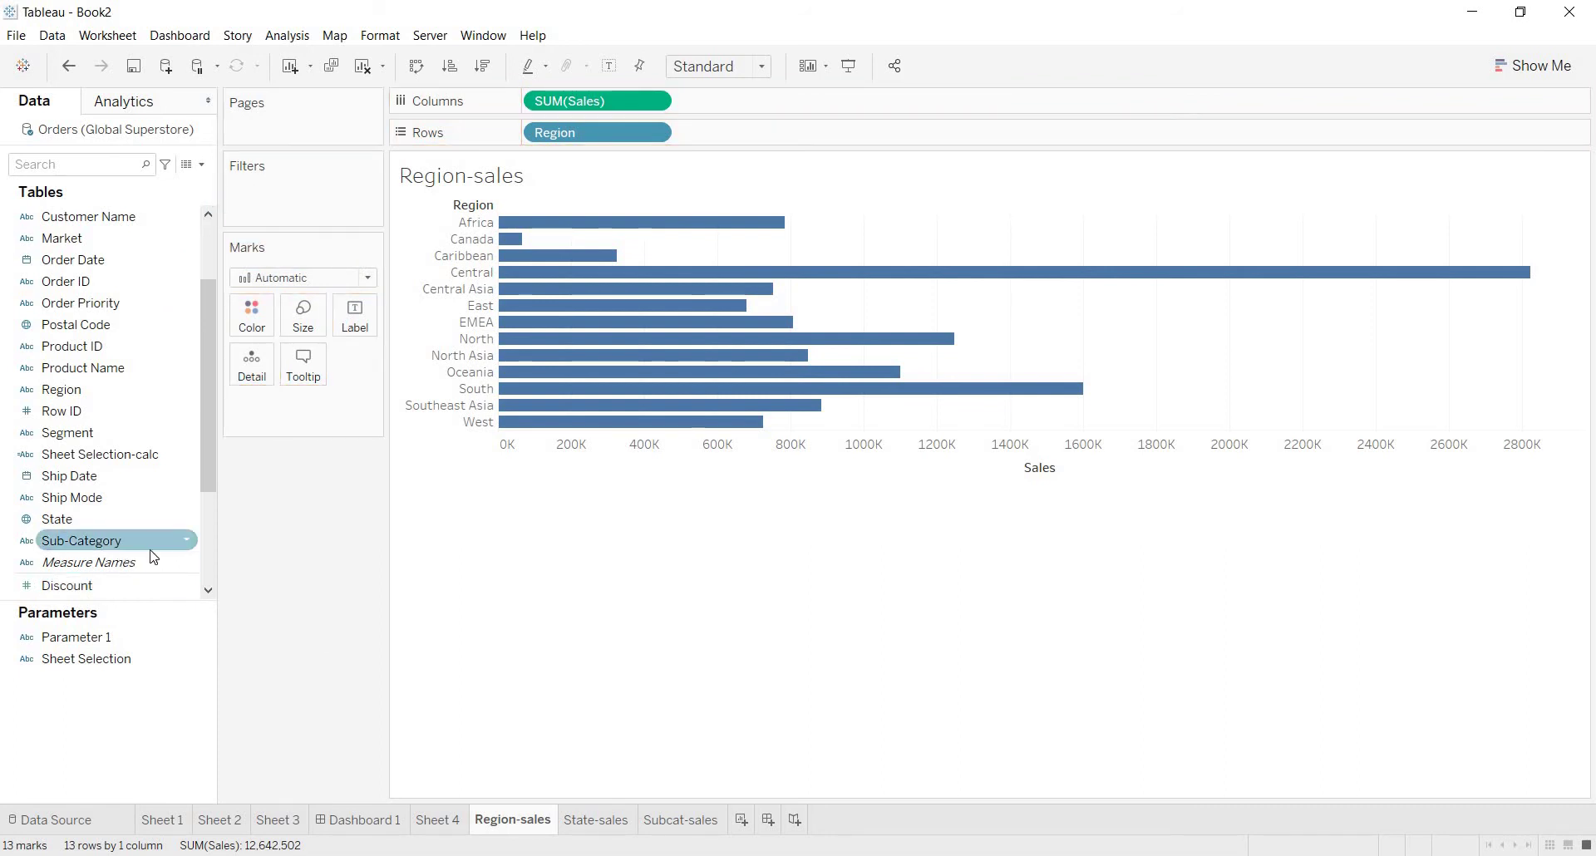
{"action": "left_click", "coordinate": [147, 495]}
{"action": "left_click_drag", "start_coordinate": [132, 466], "coordinate": [121, 541]}
{"action": "left_click", "coordinate": [100, 642]}
Step: Show the Sheet Selection parameter control on Region-sales and filter the sheet by Sheet Selection-calc with Region selected
{"action": "right_click", "coordinate": [107, 663]}
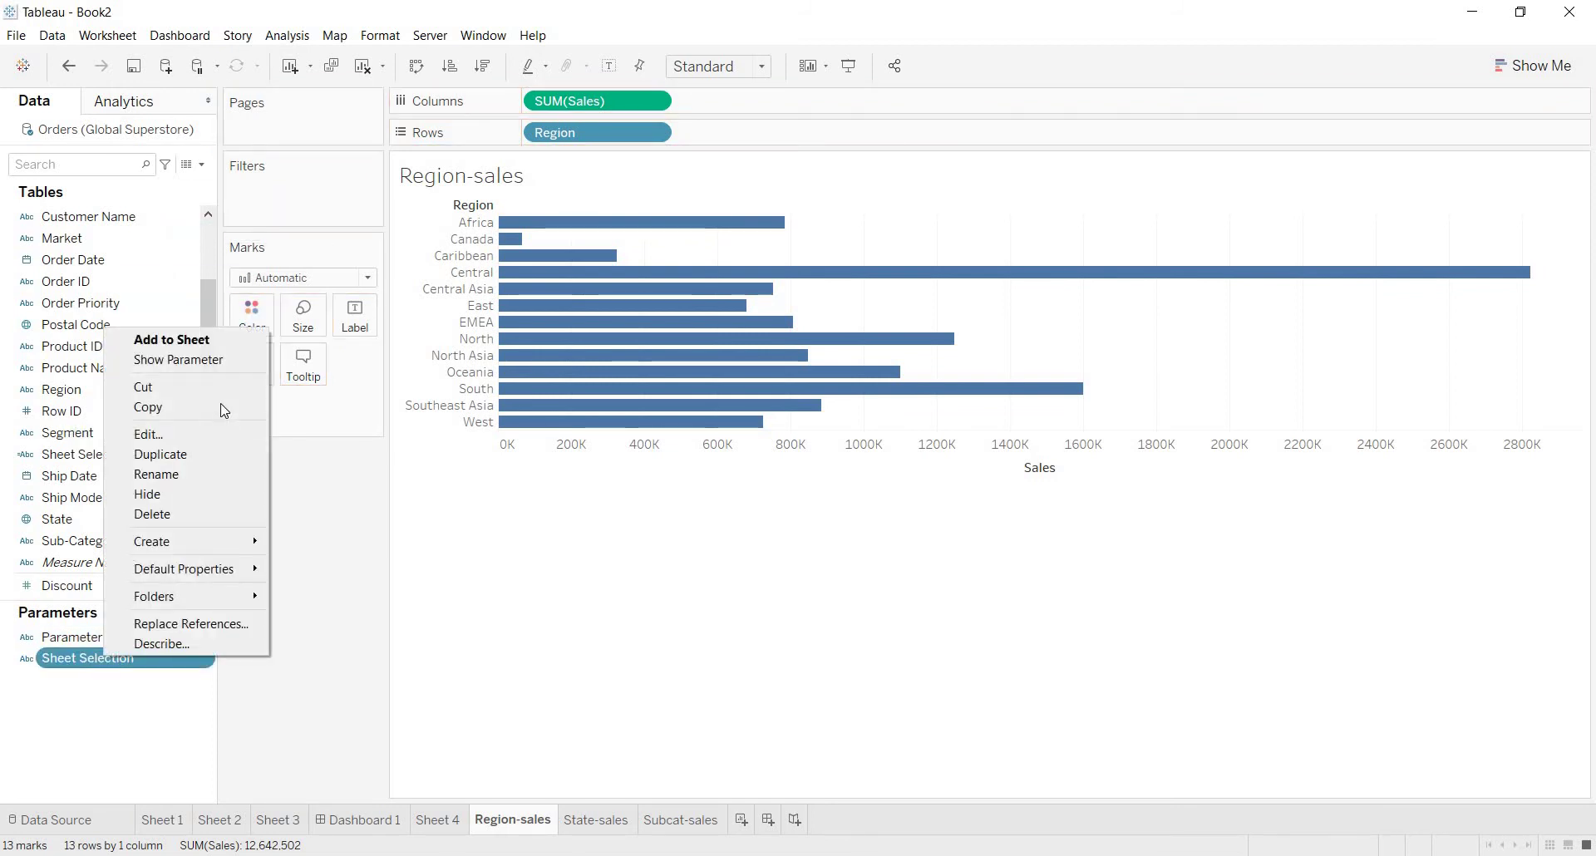
{"action": "left_click", "coordinate": [1060, 576]}
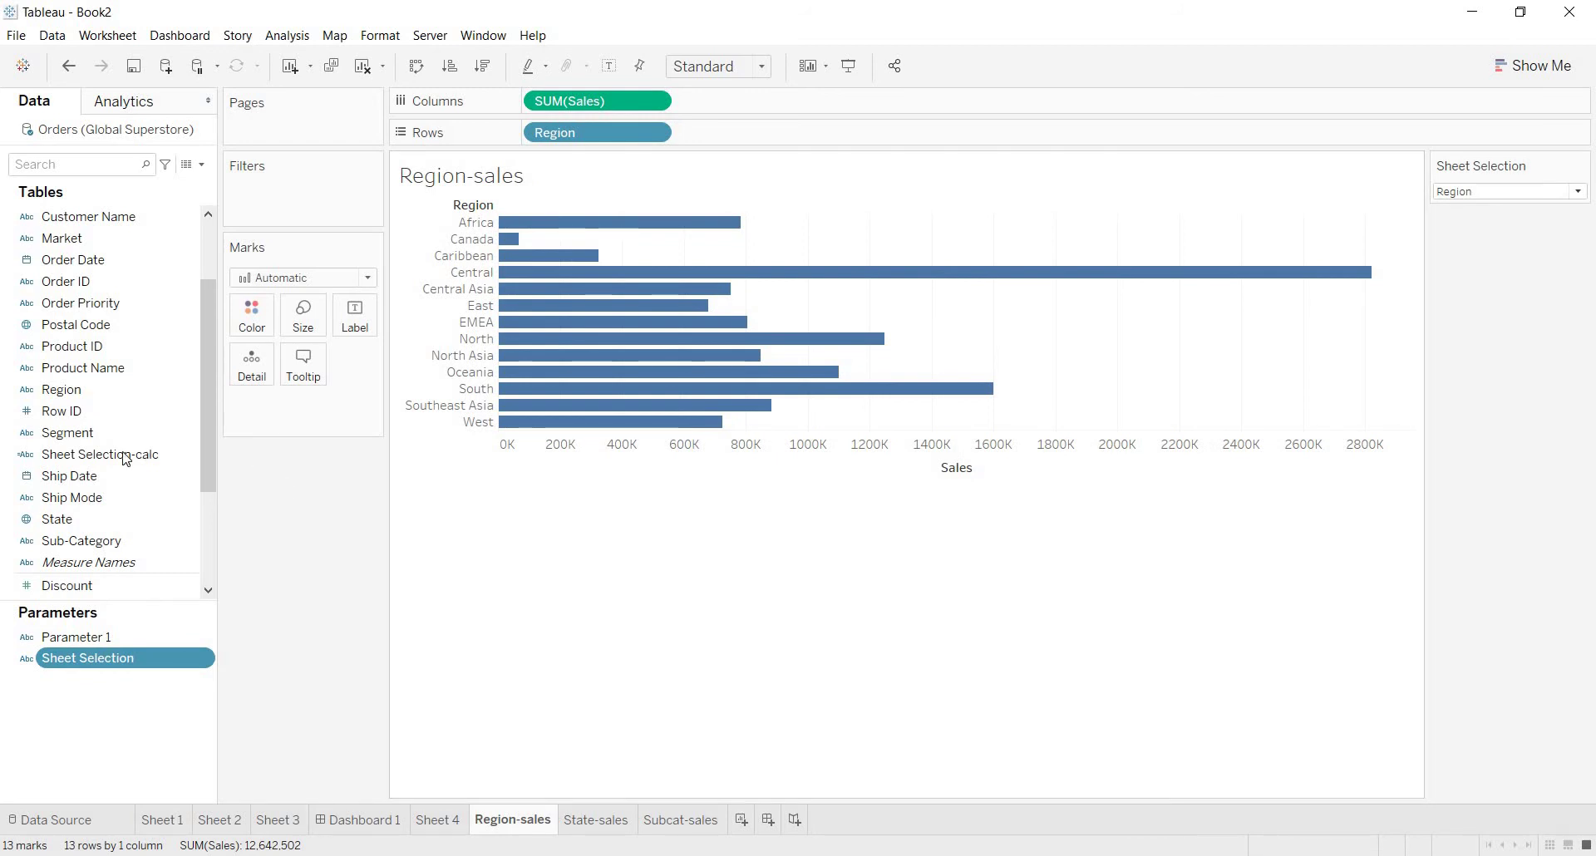
{"action": "left_click_drag", "start_coordinate": [106, 456], "coordinate": [304, 208]}
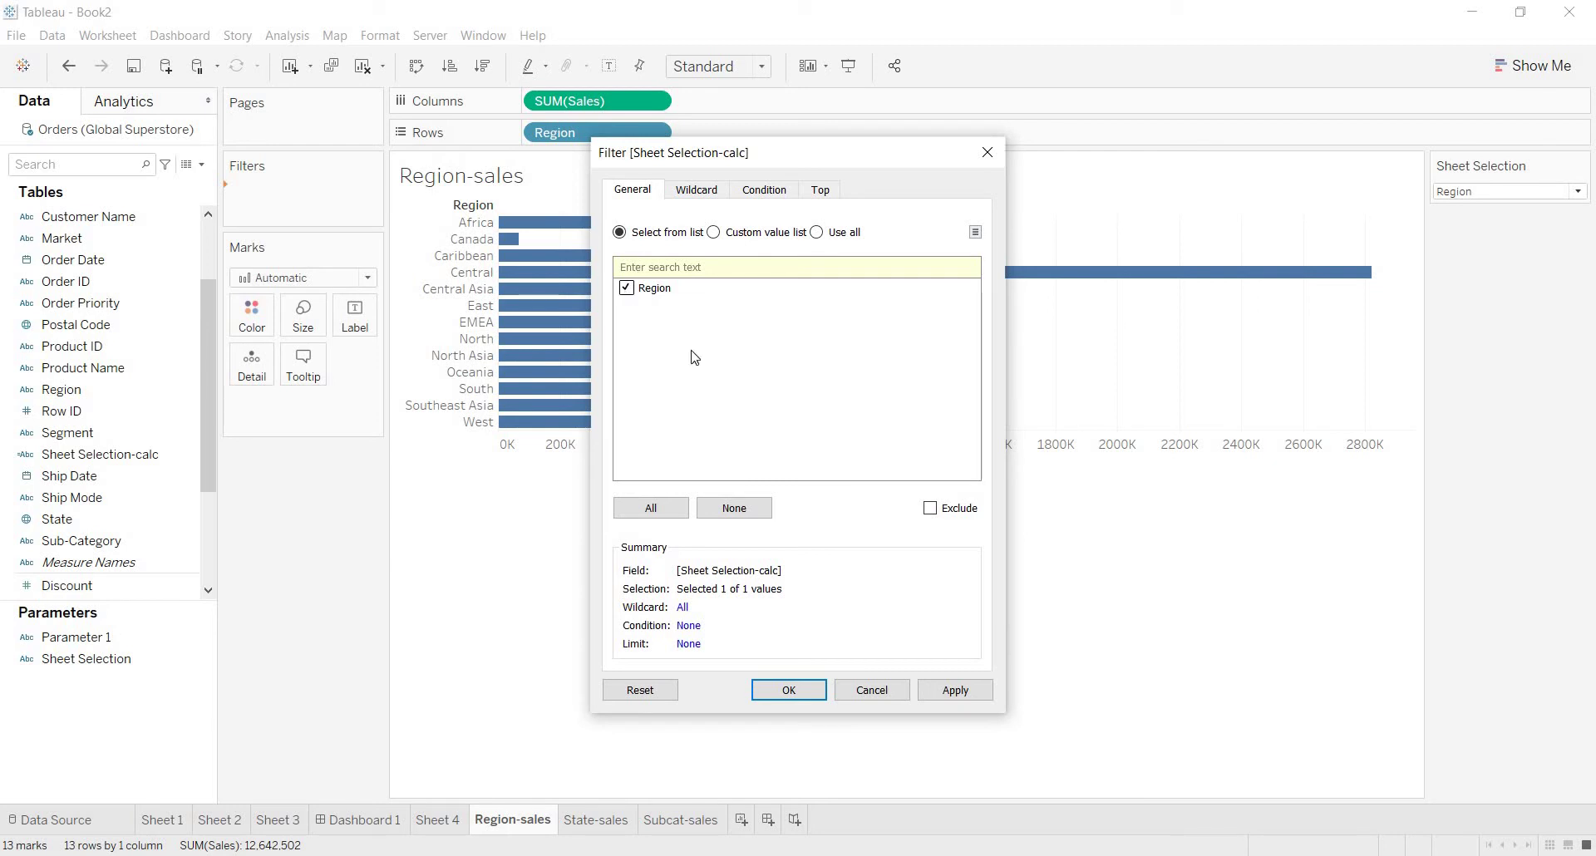
{"action": "left_click", "coordinate": [960, 689]}
{"action": "left_click", "coordinate": [800, 690]}
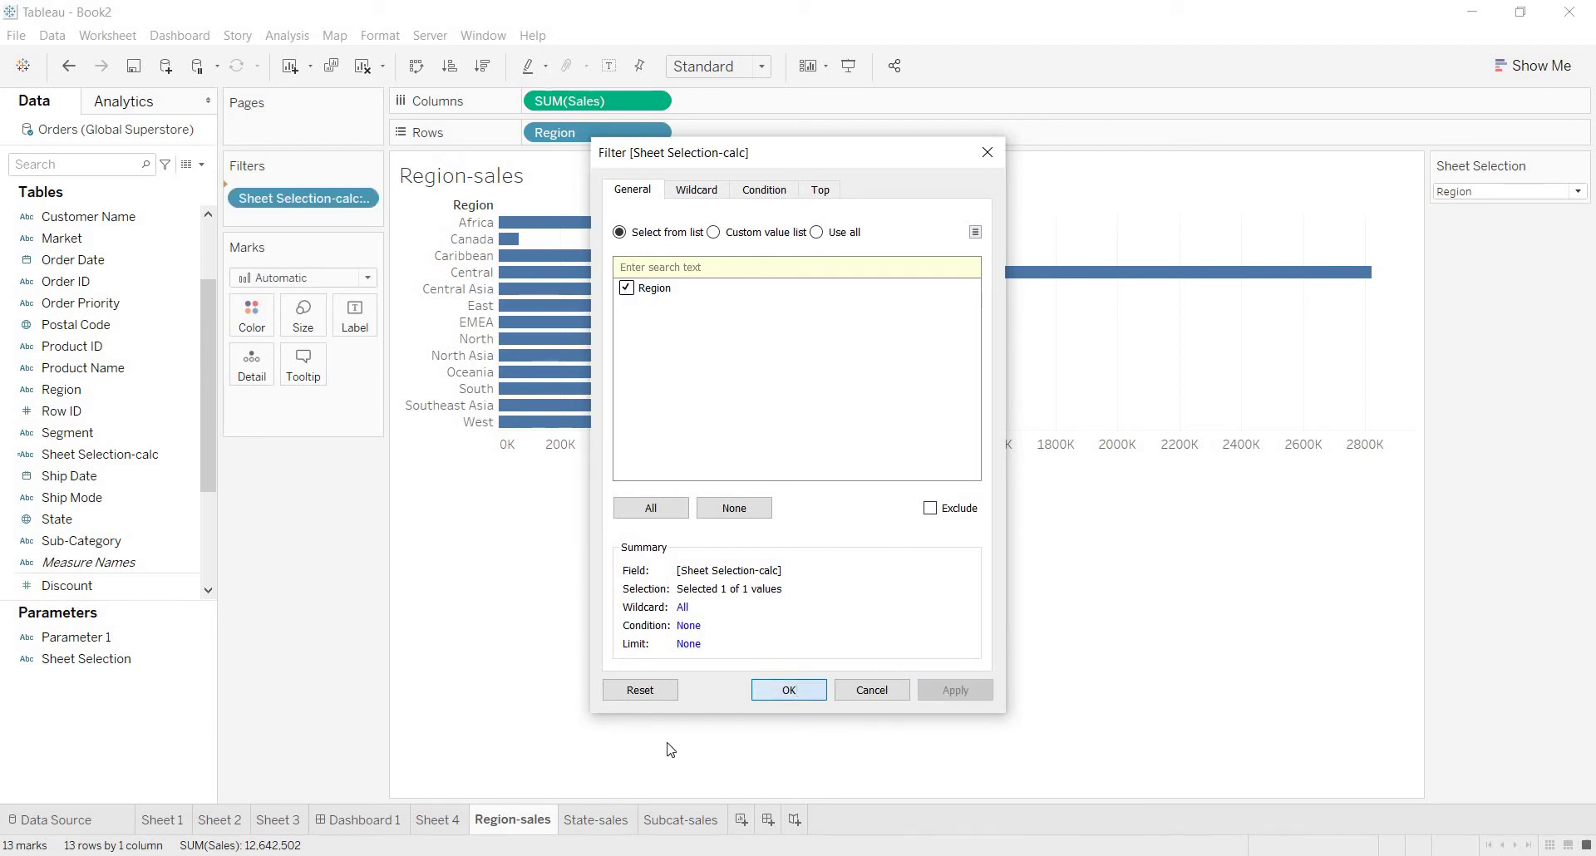
Step: Show the Sheet Selection parameter control on the State-sales sheet and set it to State
{"action": "left_click", "coordinate": [592, 820]}
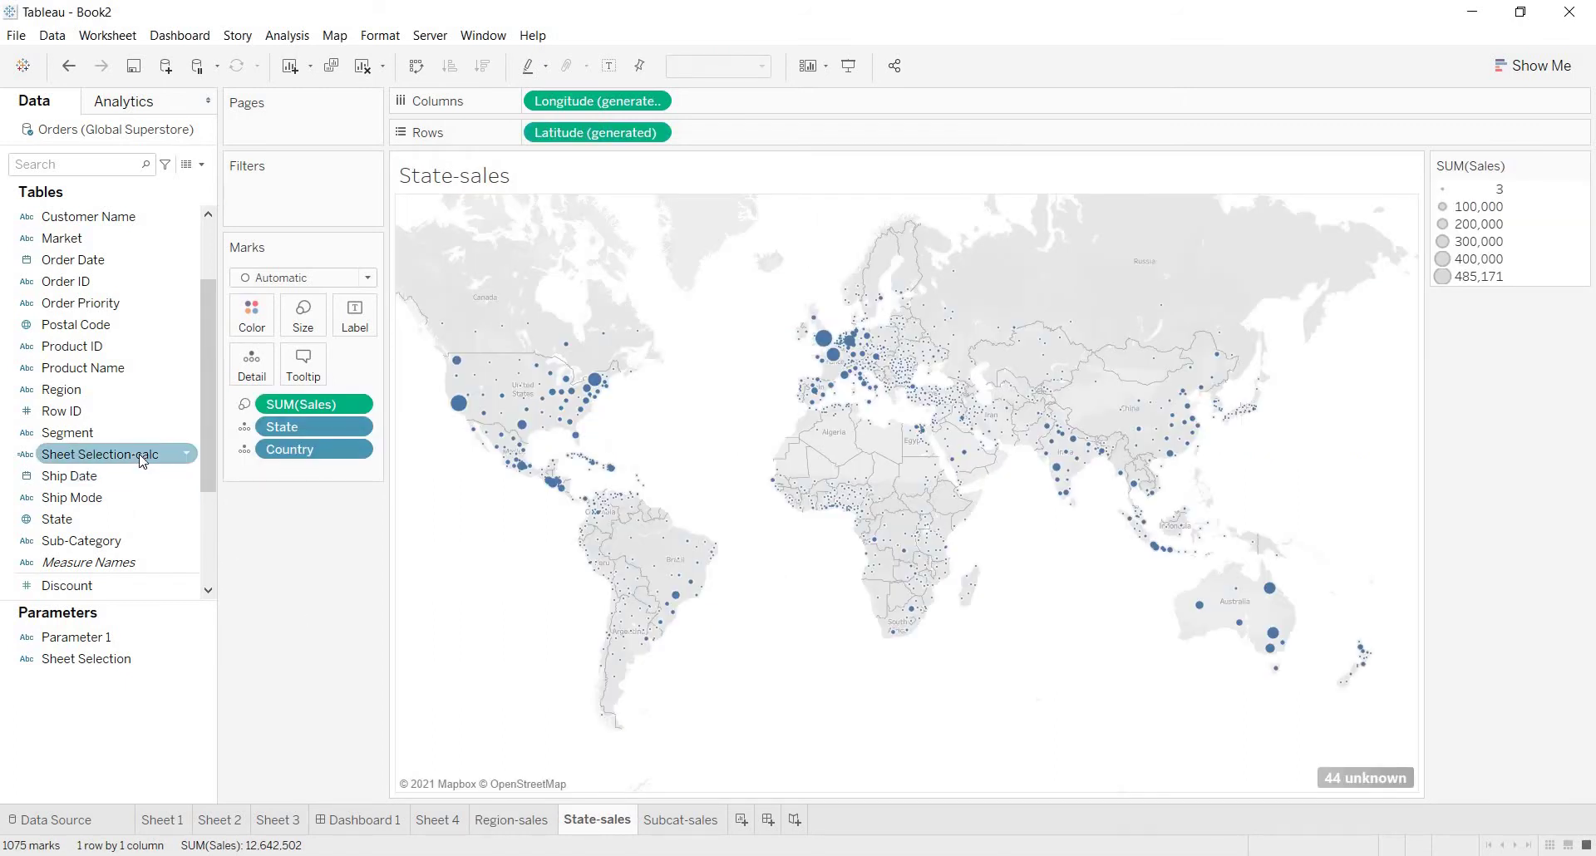
{"action": "right_click", "coordinate": [172, 668]}
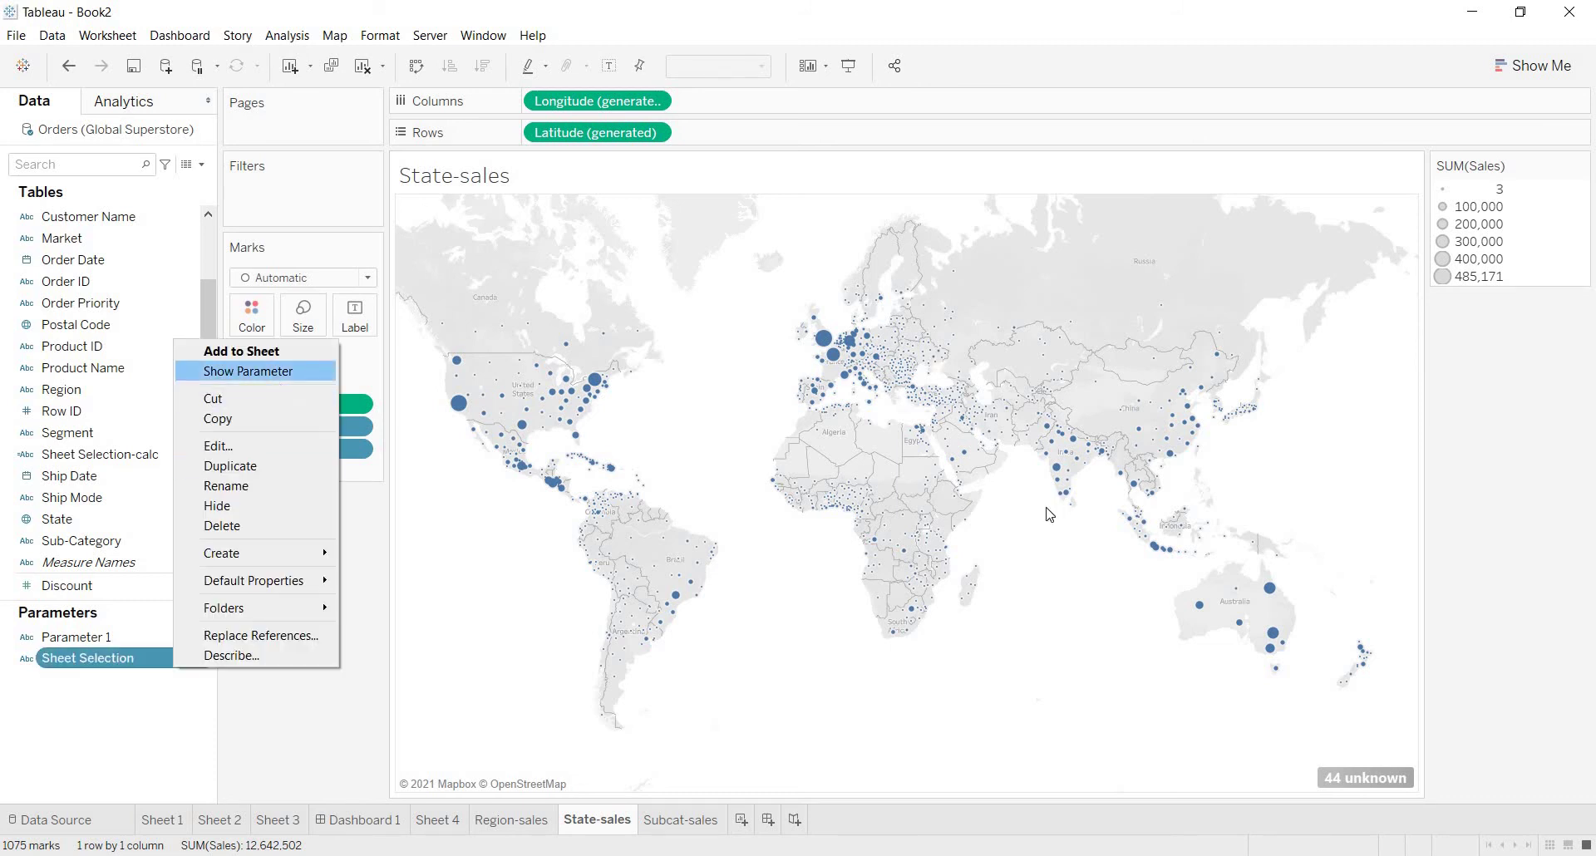
{"action": "key", "text": "Return"}
{"action": "left_click", "coordinate": [1510, 333]}
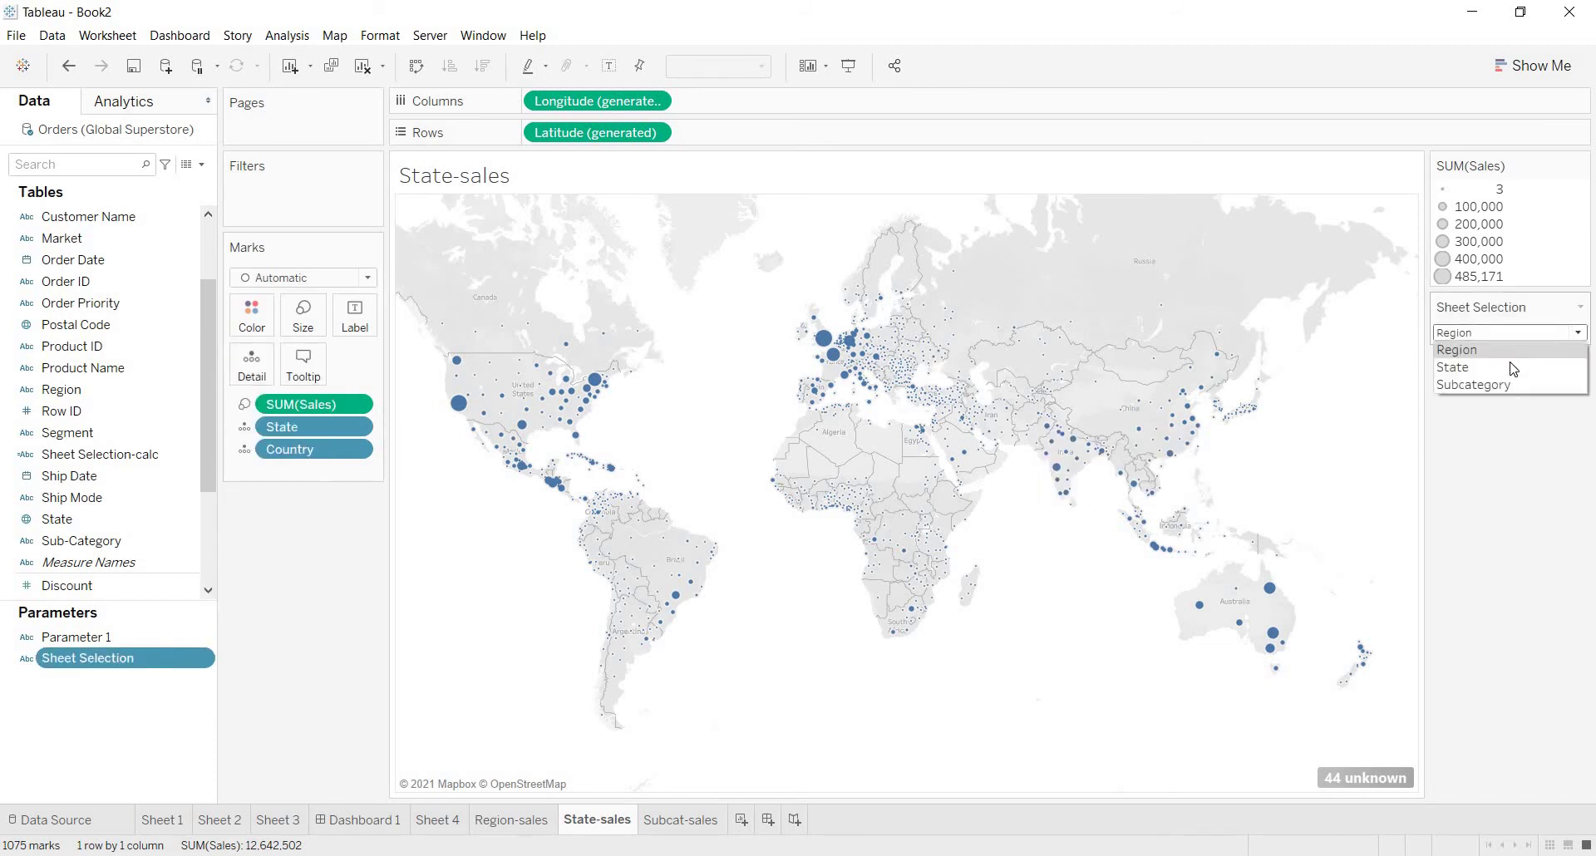
{"action": "left_click", "coordinate": [1509, 372]}
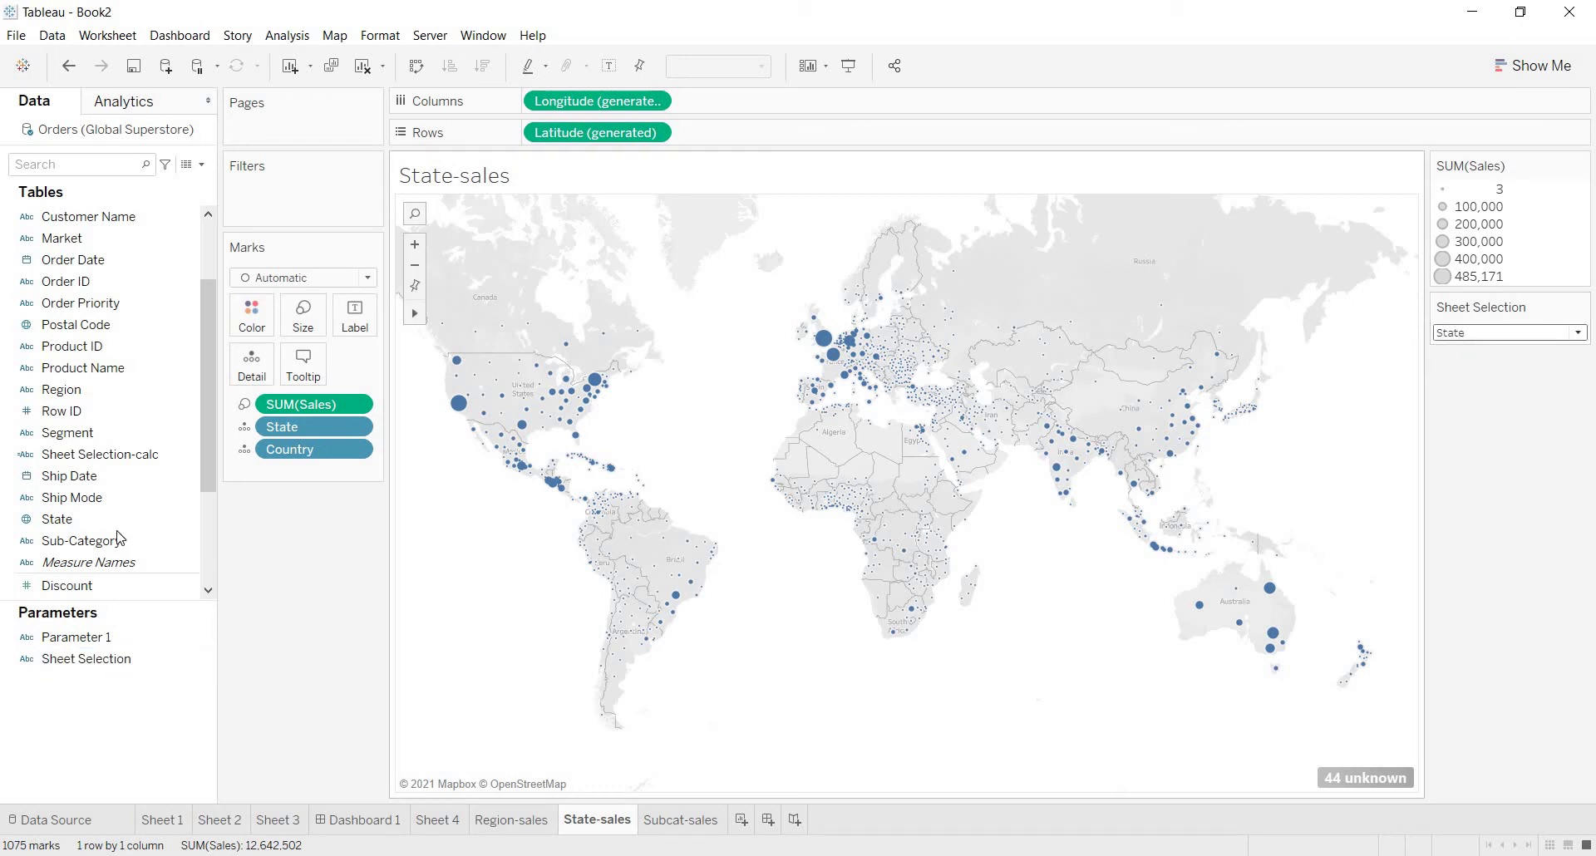
Step: Filter the State-sales map by Sheet Selection-calc with State selected
{"action": "mouse_move", "coordinate": [153, 455]}
{"action": "left_mouse_down"}
{"action": "mouse_move", "coordinate": [356, 203]}
{"action": "mouse_move", "coordinate": [316, 190]}
{"action": "left_mouse_up"}
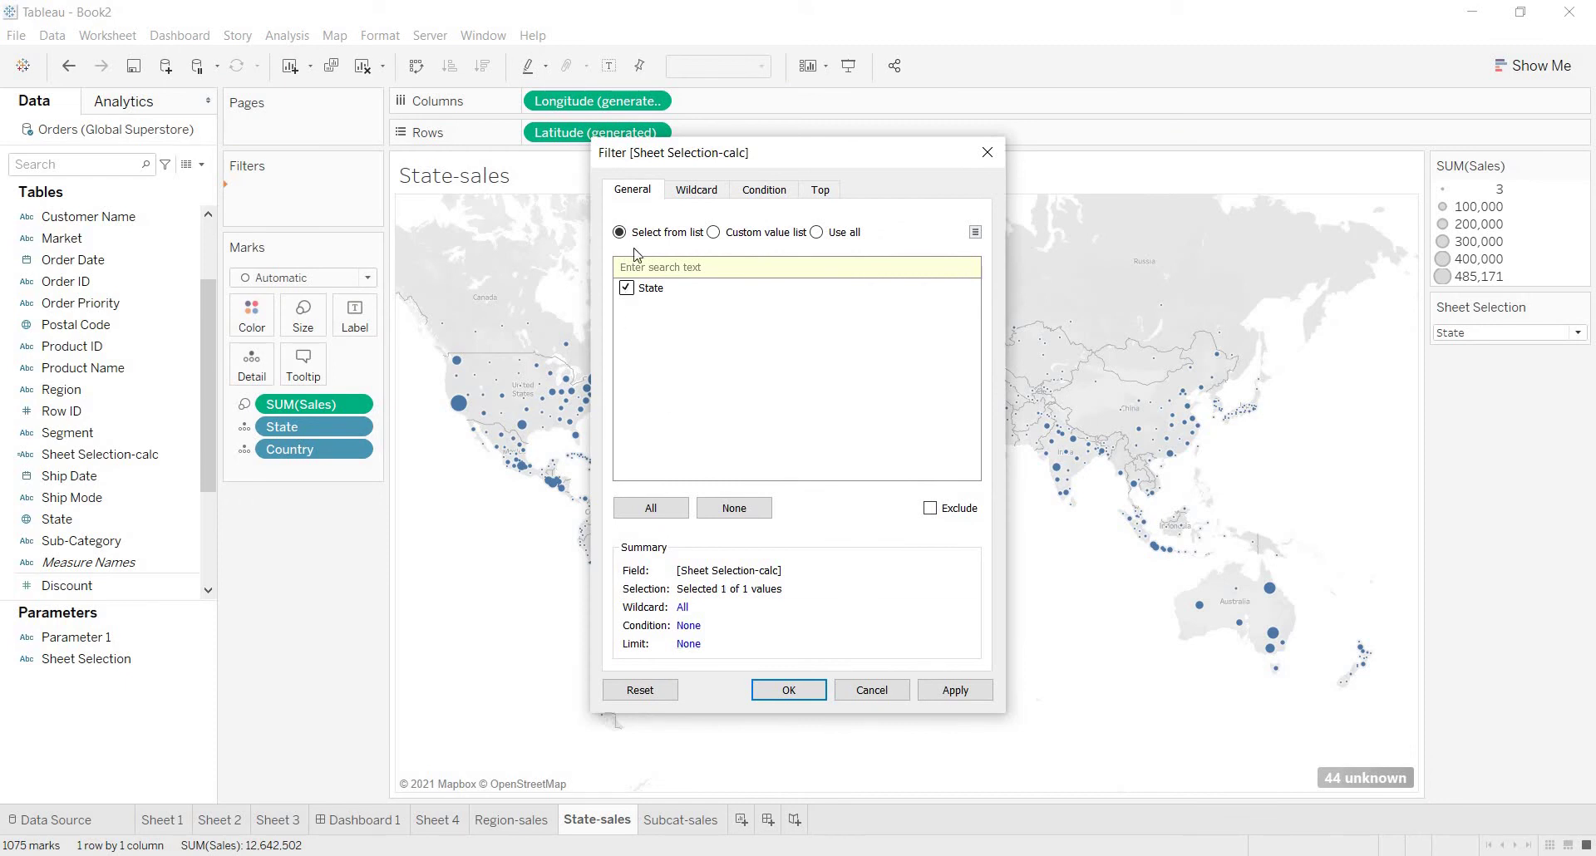
{"action": "left_click", "coordinate": [955, 690]}
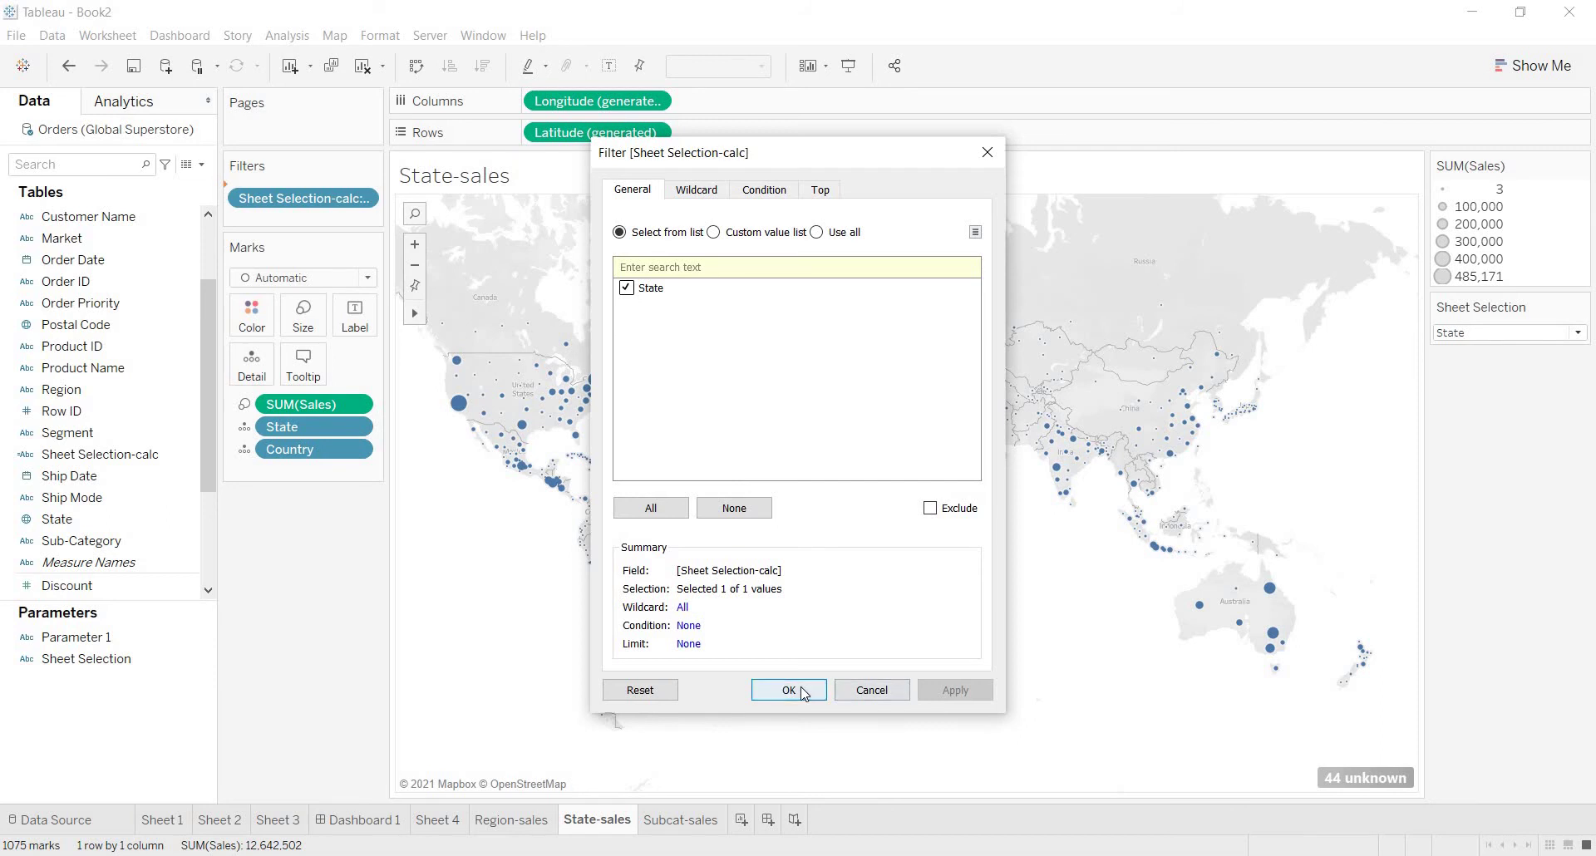
{"action": "left_click", "coordinate": [788, 690]}
Step: Show the Sheet Selection parameter control on the Subcat-sales sheet
{"action": "left_click", "coordinate": [680, 821]}
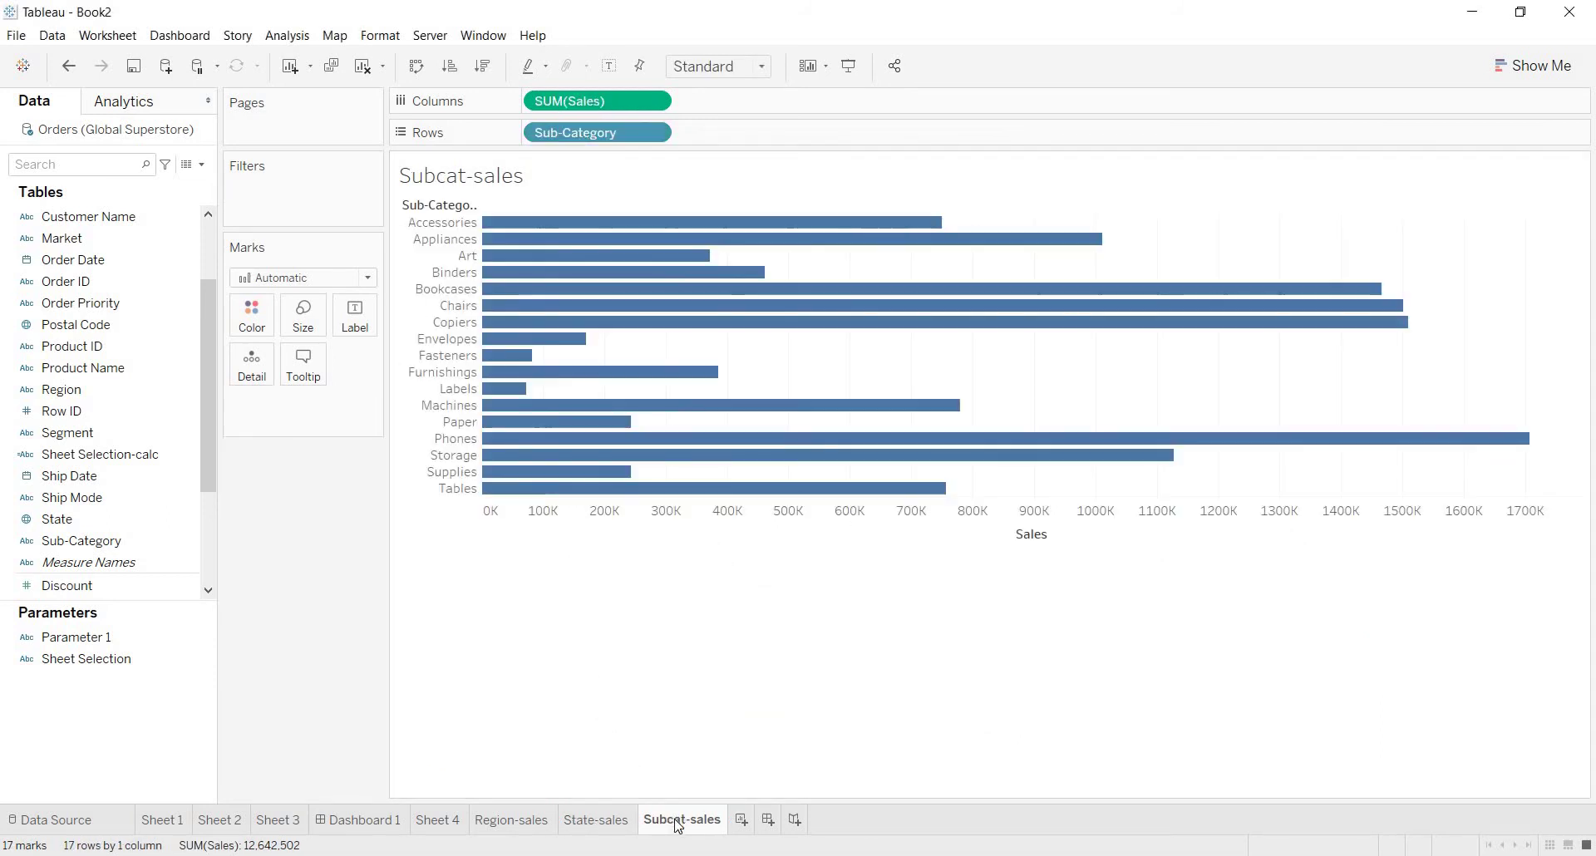
{"action": "right_click", "coordinate": [175, 661]}
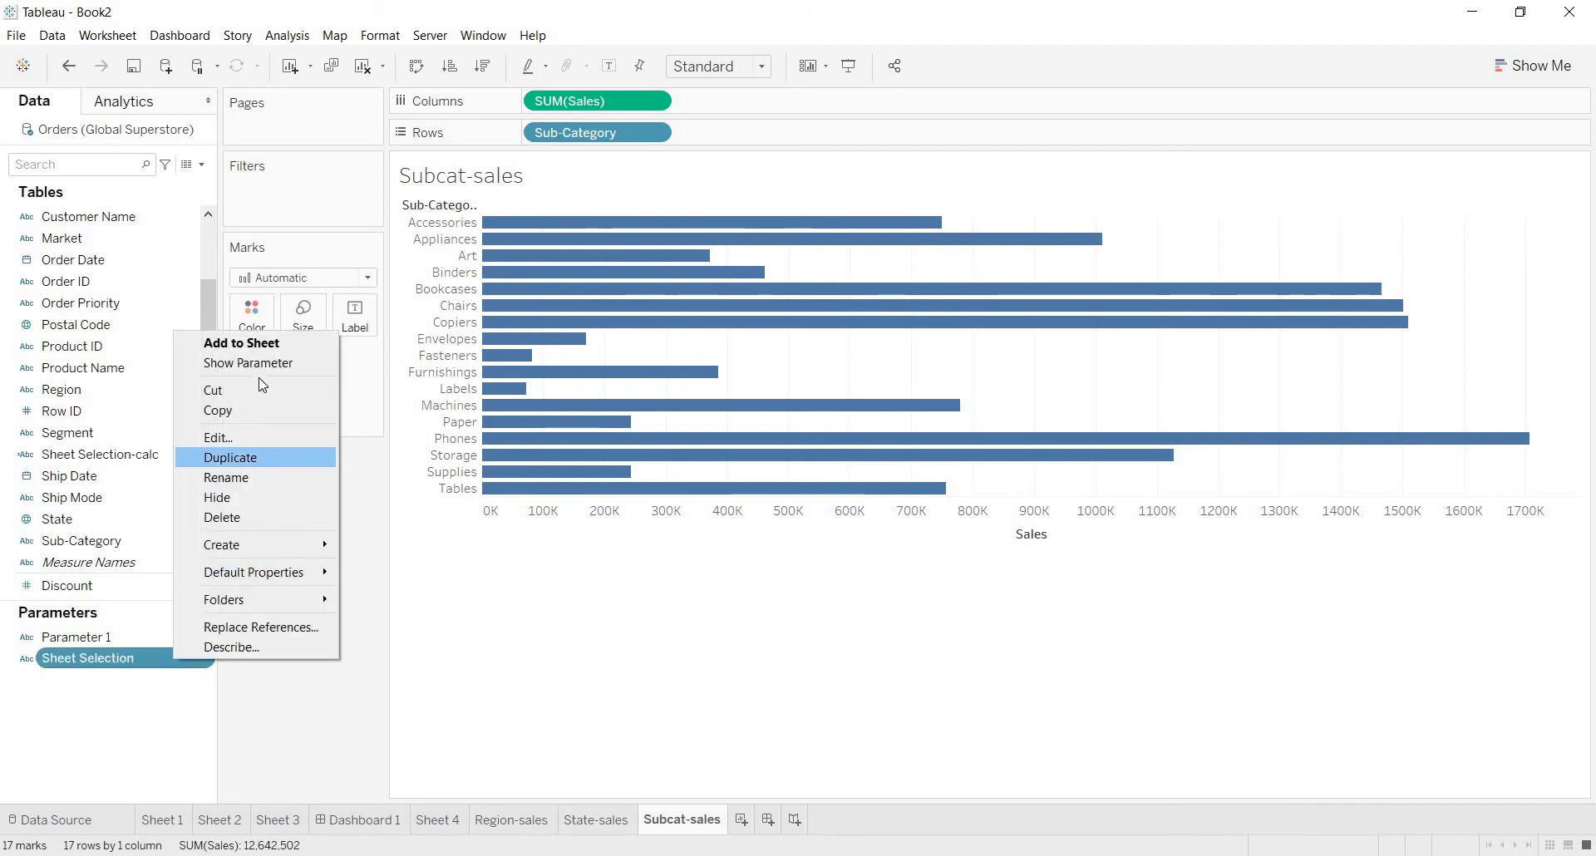
{"action": "left_click", "coordinate": [259, 363]}
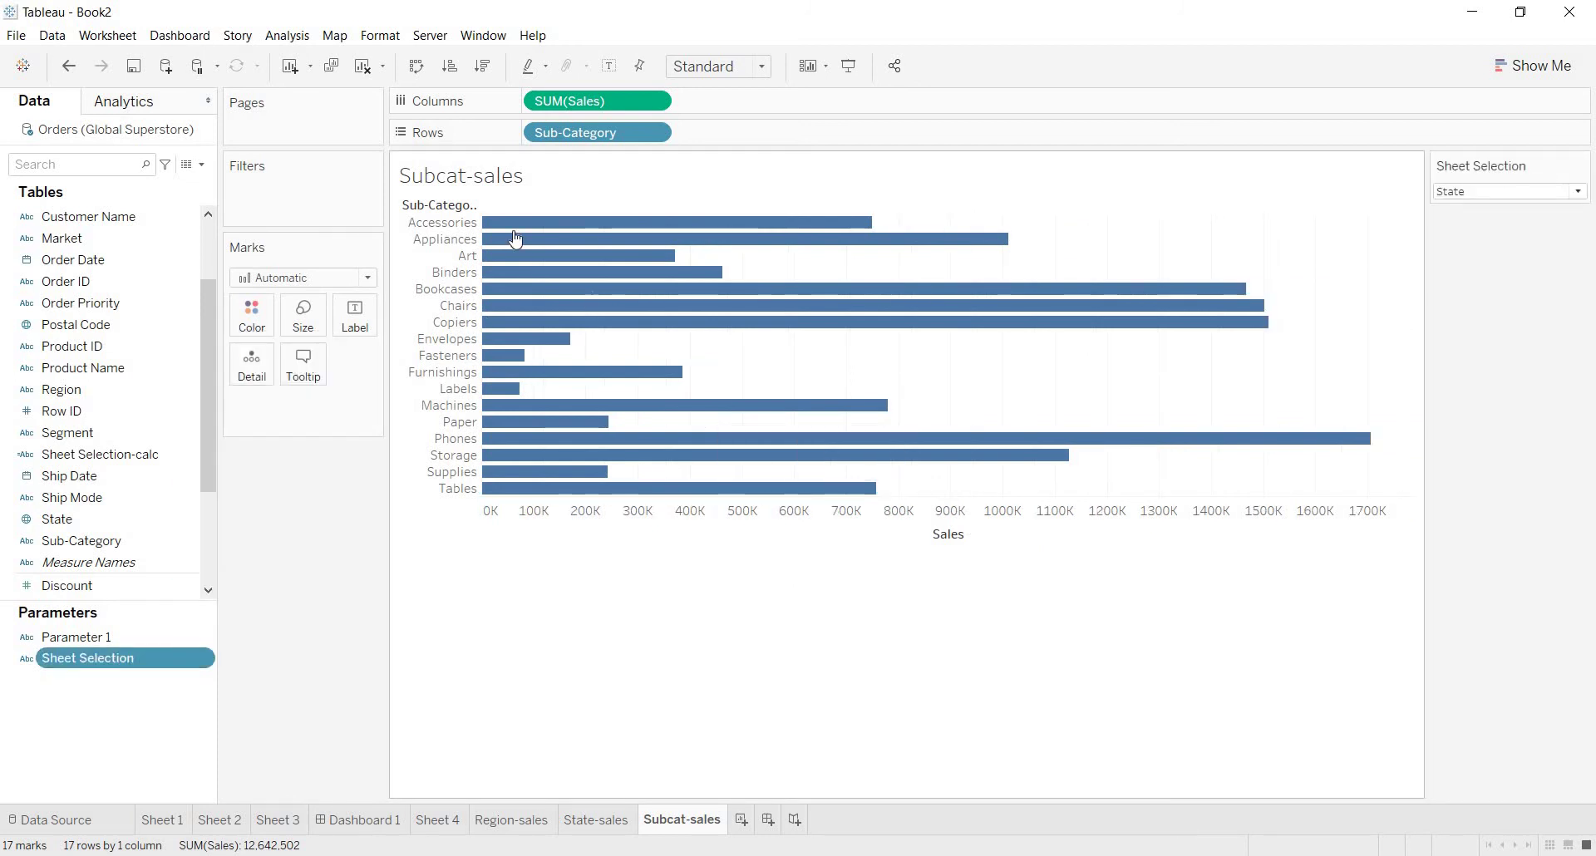
{"action": "left_click", "coordinate": [137, 455]}
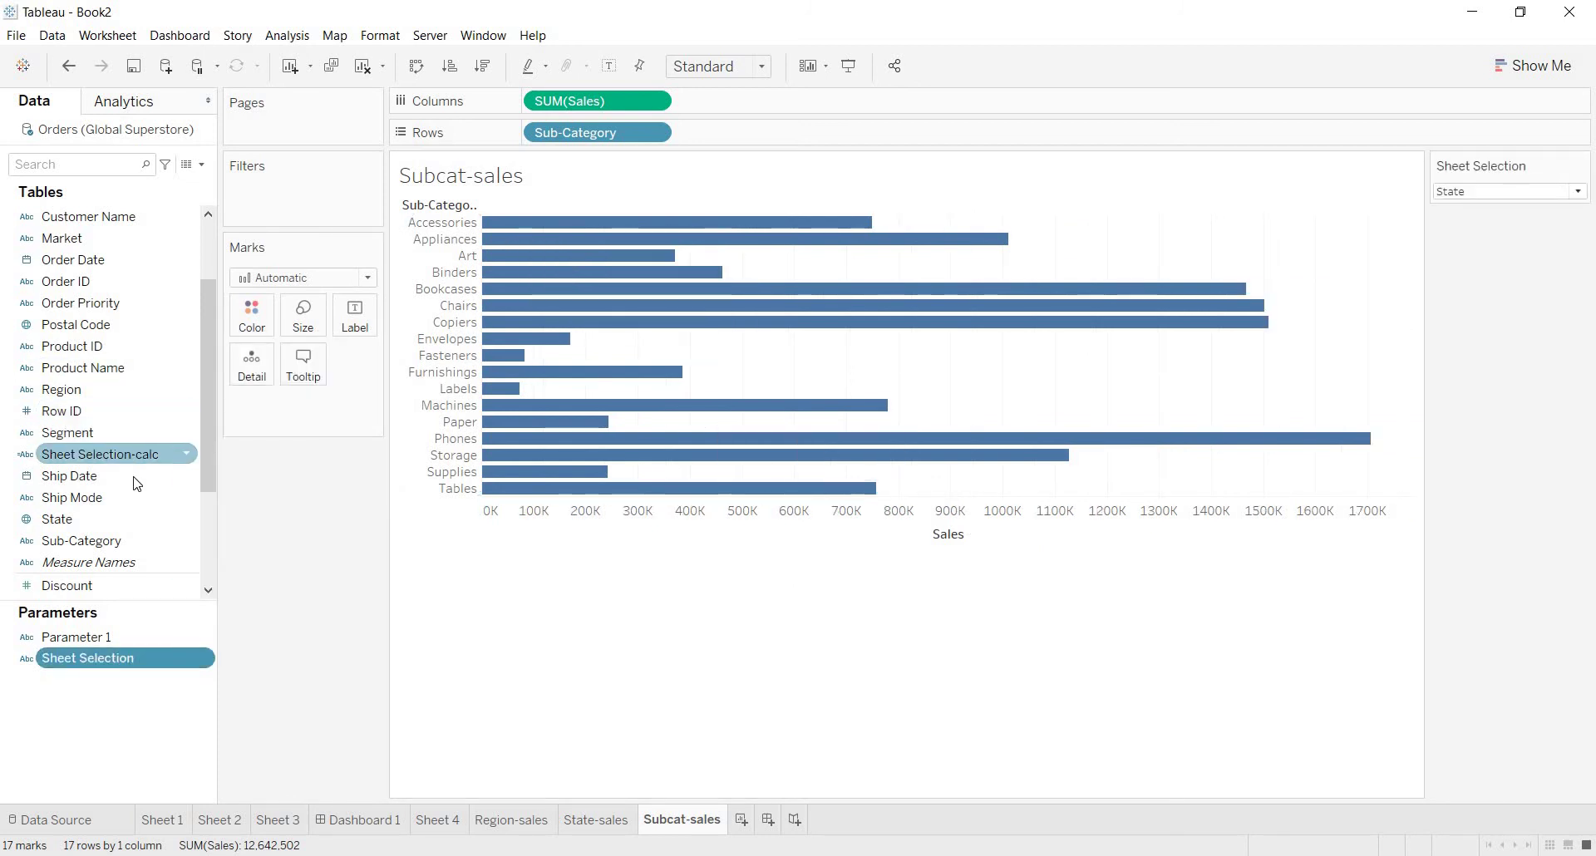
{"action": "left_click_drag", "start_coordinate": [142, 449], "coordinate": [336, 199]}
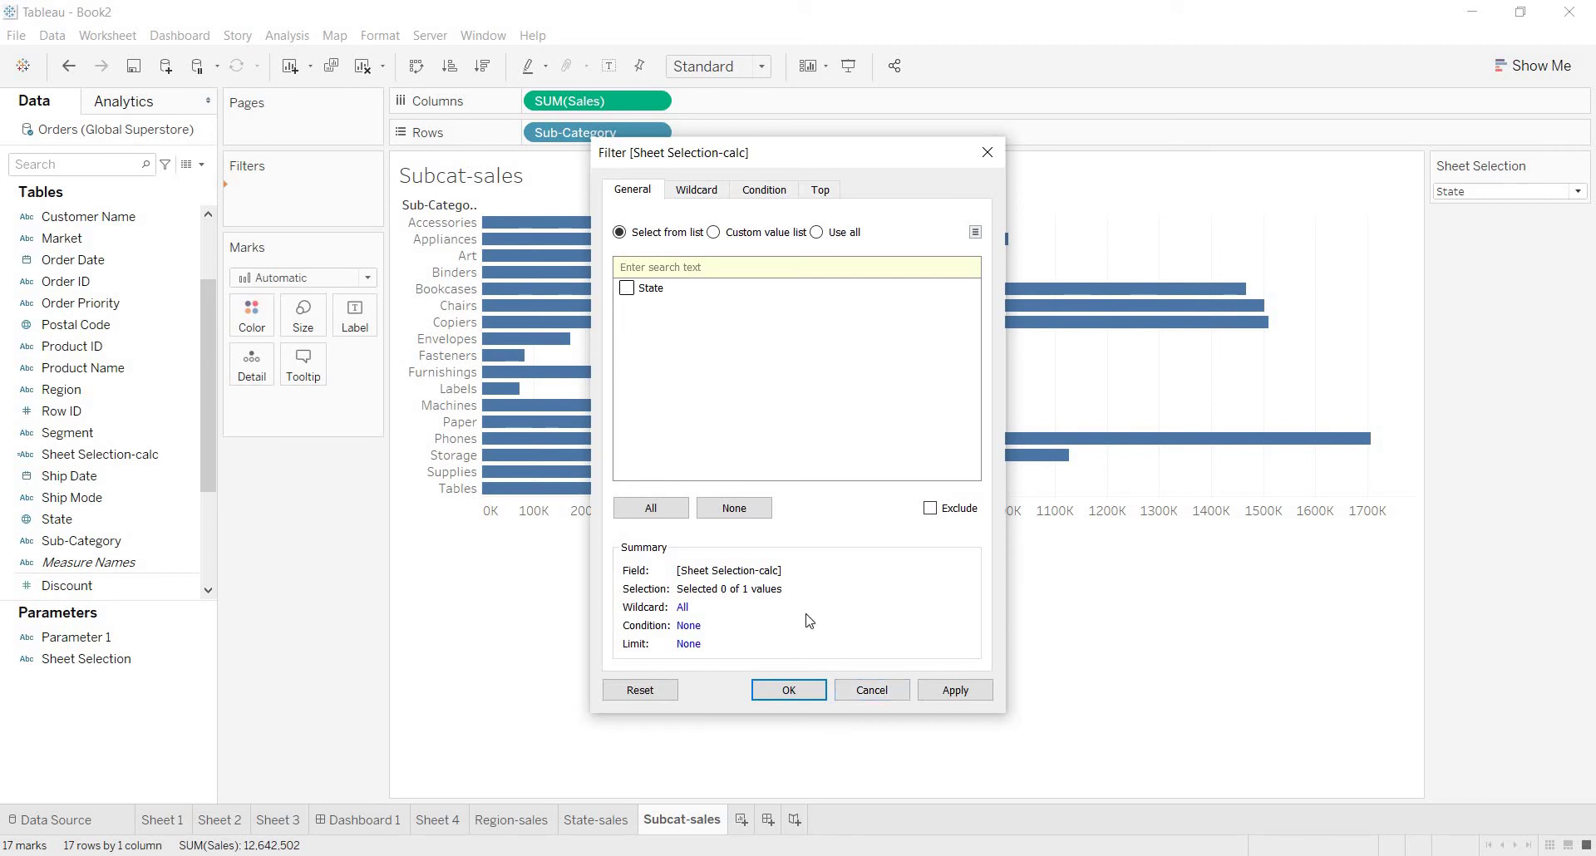
{"action": "left_click", "coordinate": [886, 695]}
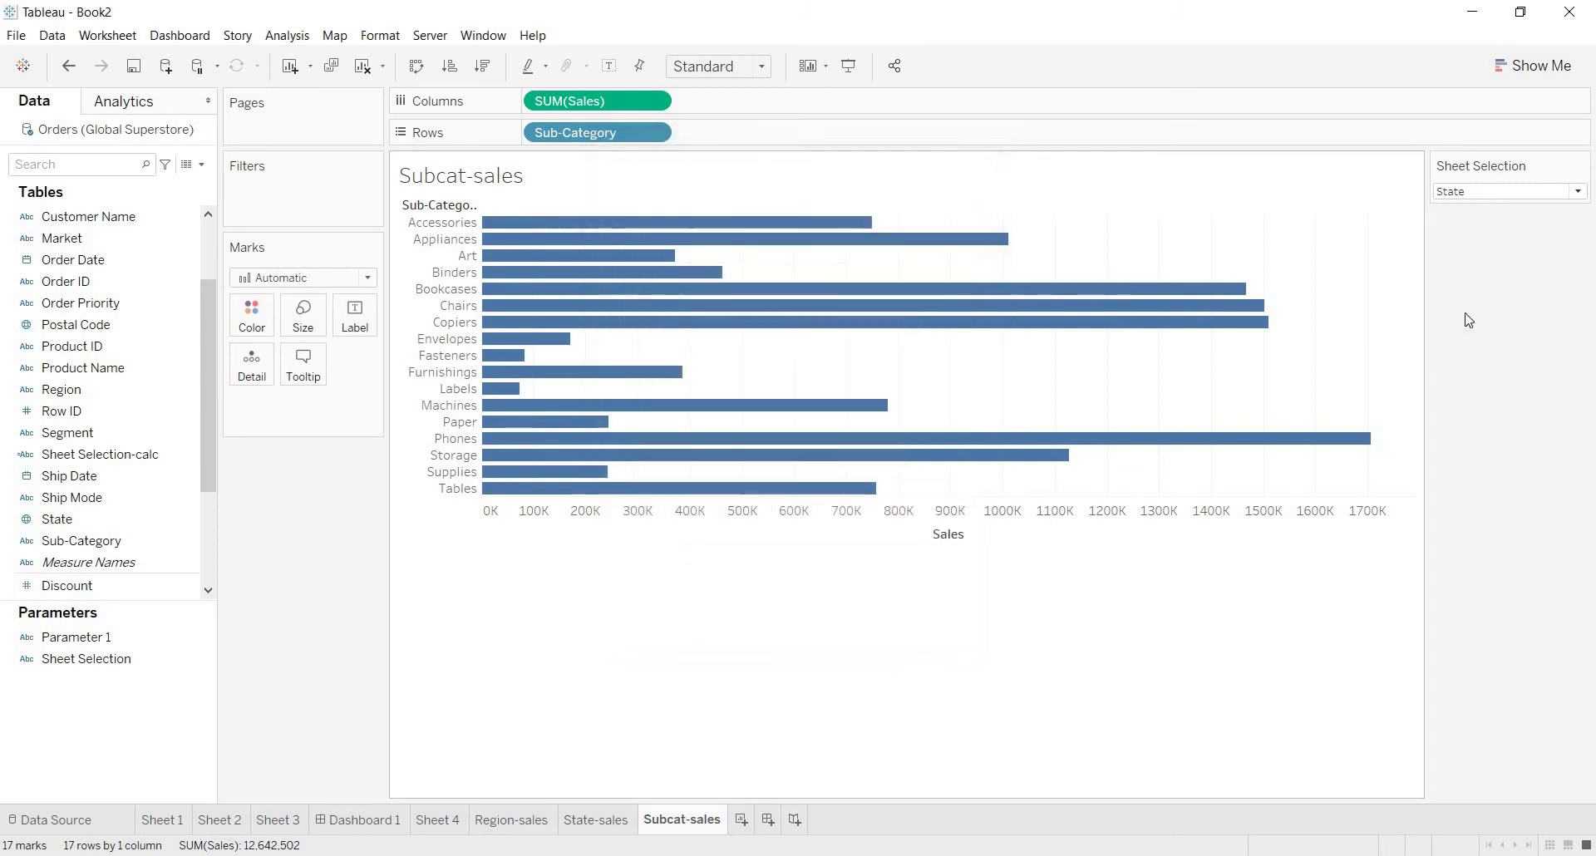
Step: Set Sheet Selection to Subcategory and filter the Subcat-sales sheet by Sheet Selection-calc with Subcategory selected
{"action": "left_click", "coordinate": [1577, 191]}
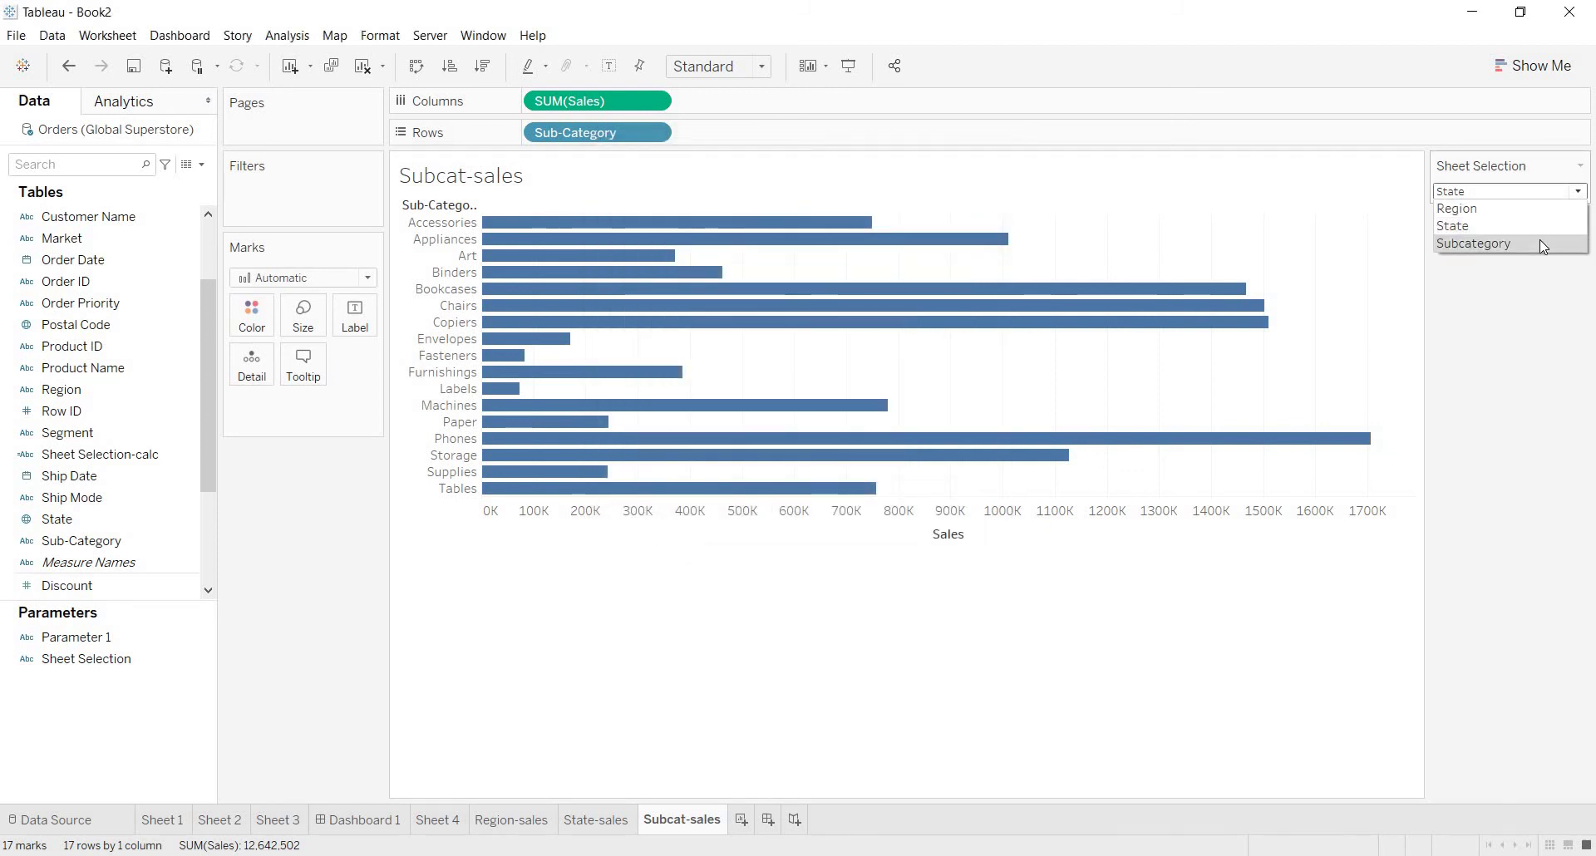
{"action": "left_click", "coordinate": [1540, 242]}
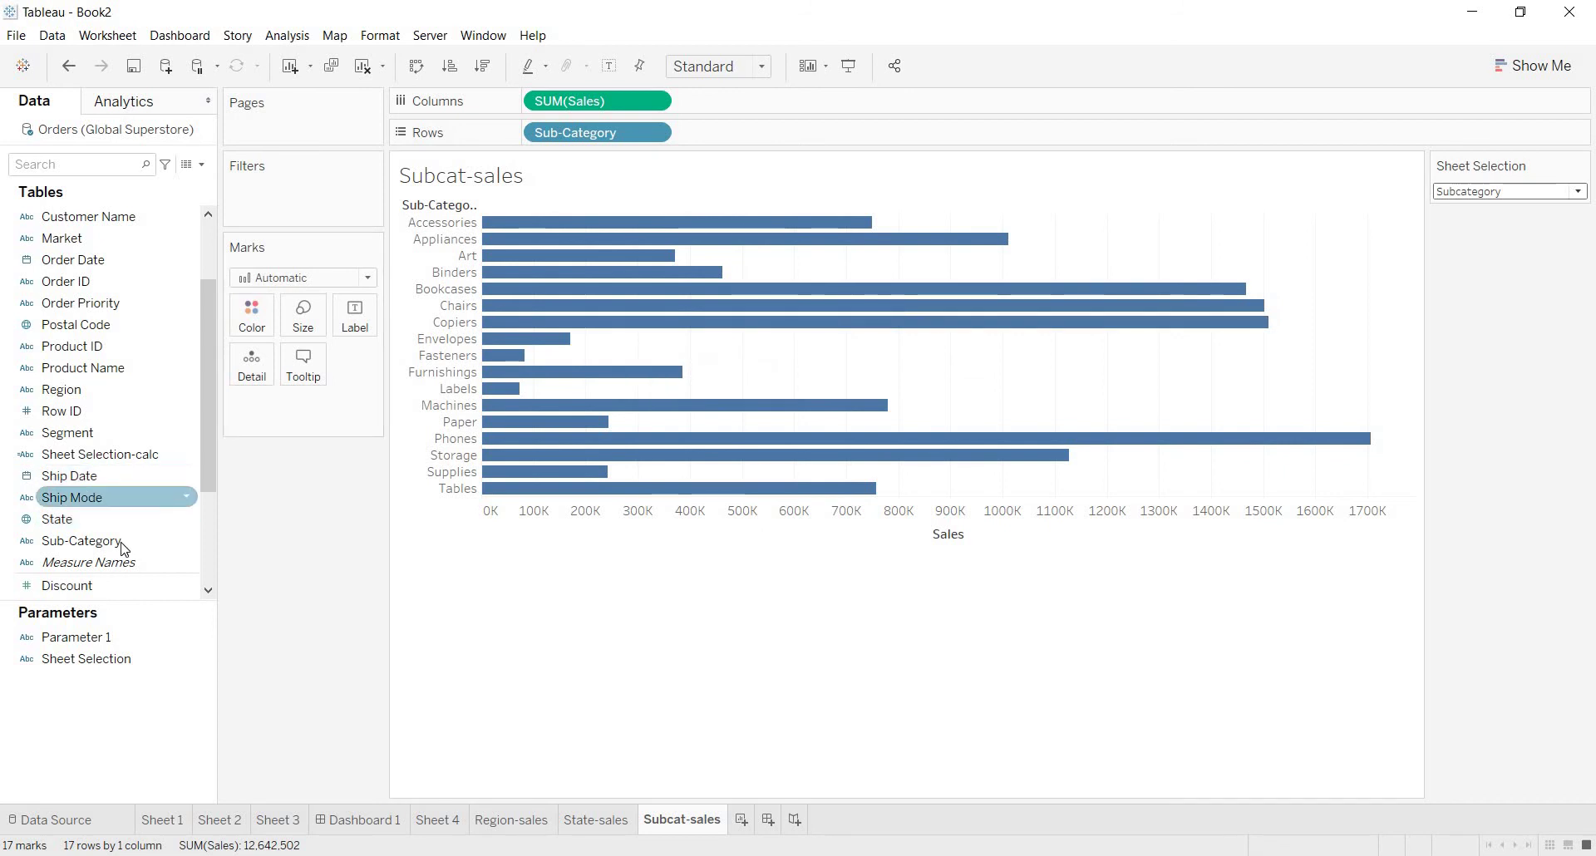
{"action": "left_click_drag", "start_coordinate": [124, 542], "coordinate": [314, 216]}
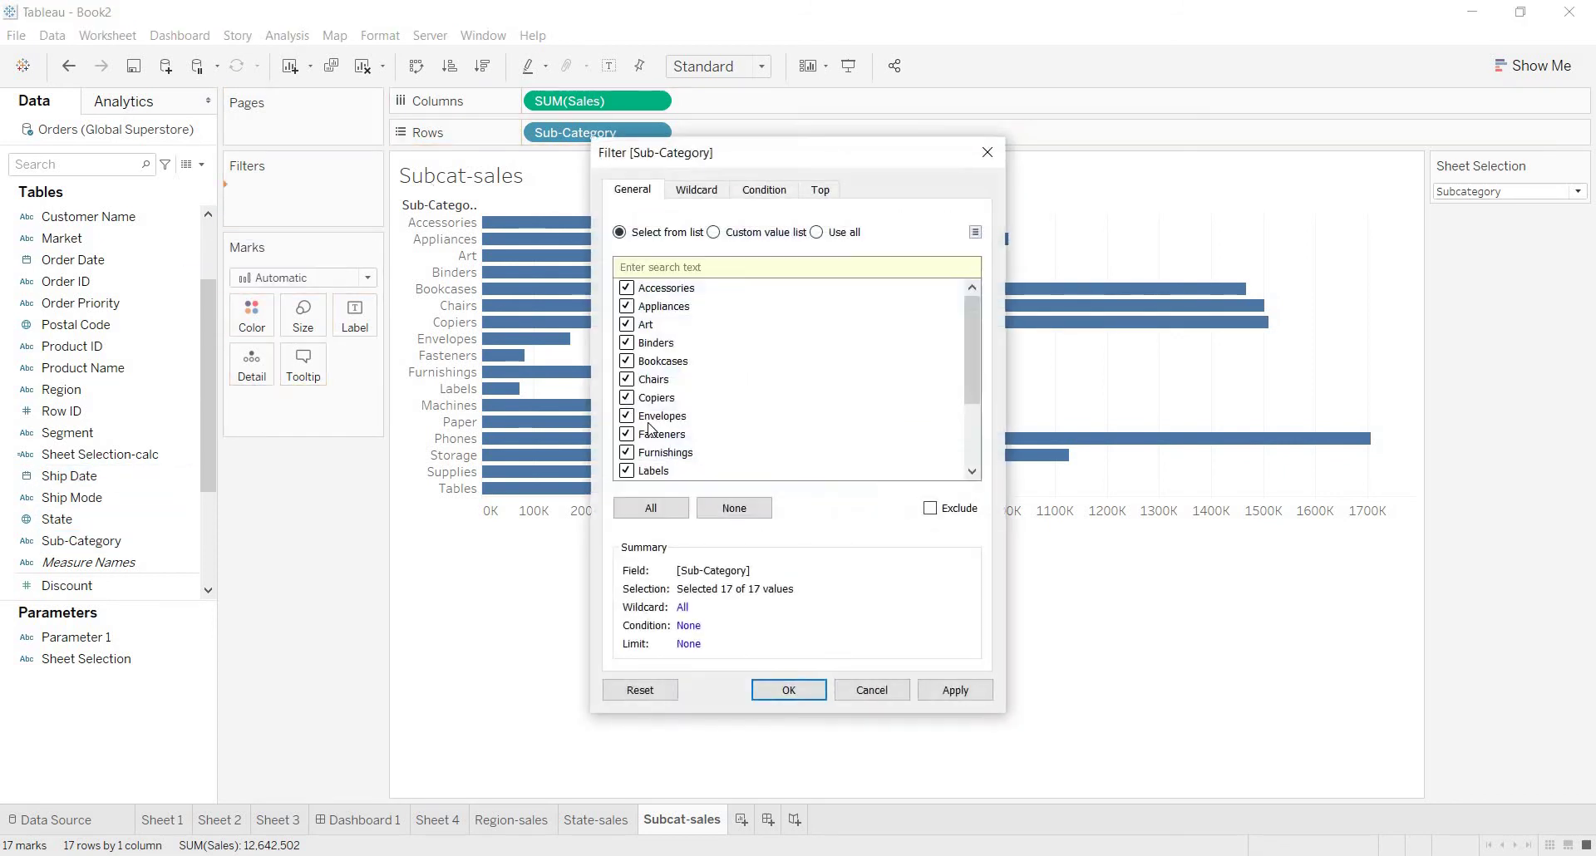
{"action": "left_click", "coordinate": [875, 695]}
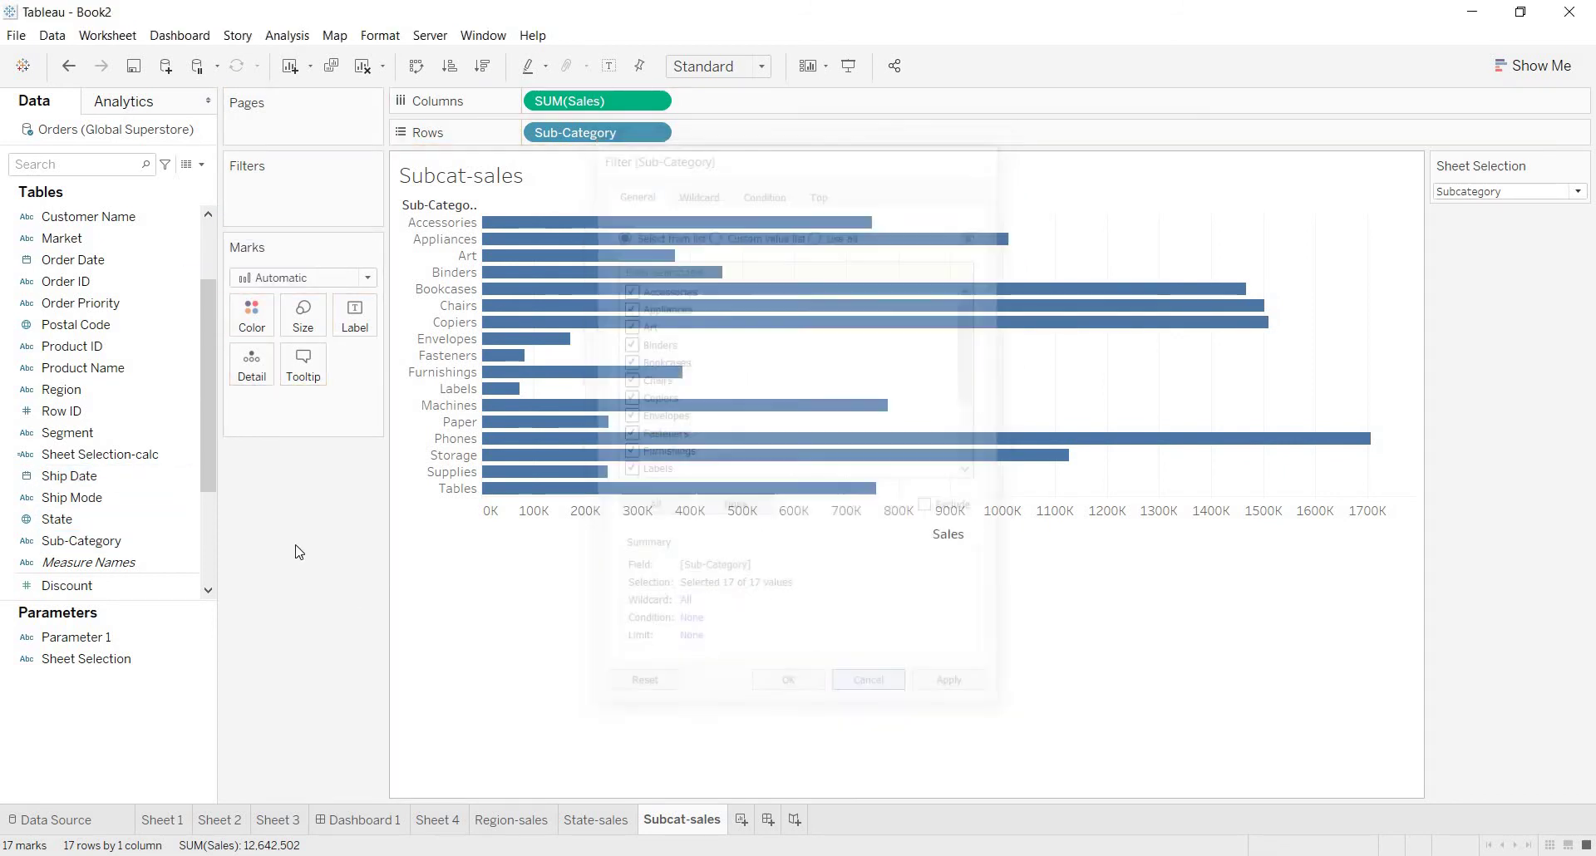
{"action": "left_click_drag", "start_coordinate": [163, 454], "coordinate": [304, 190]}
{"action": "left_click", "coordinate": [627, 289]}
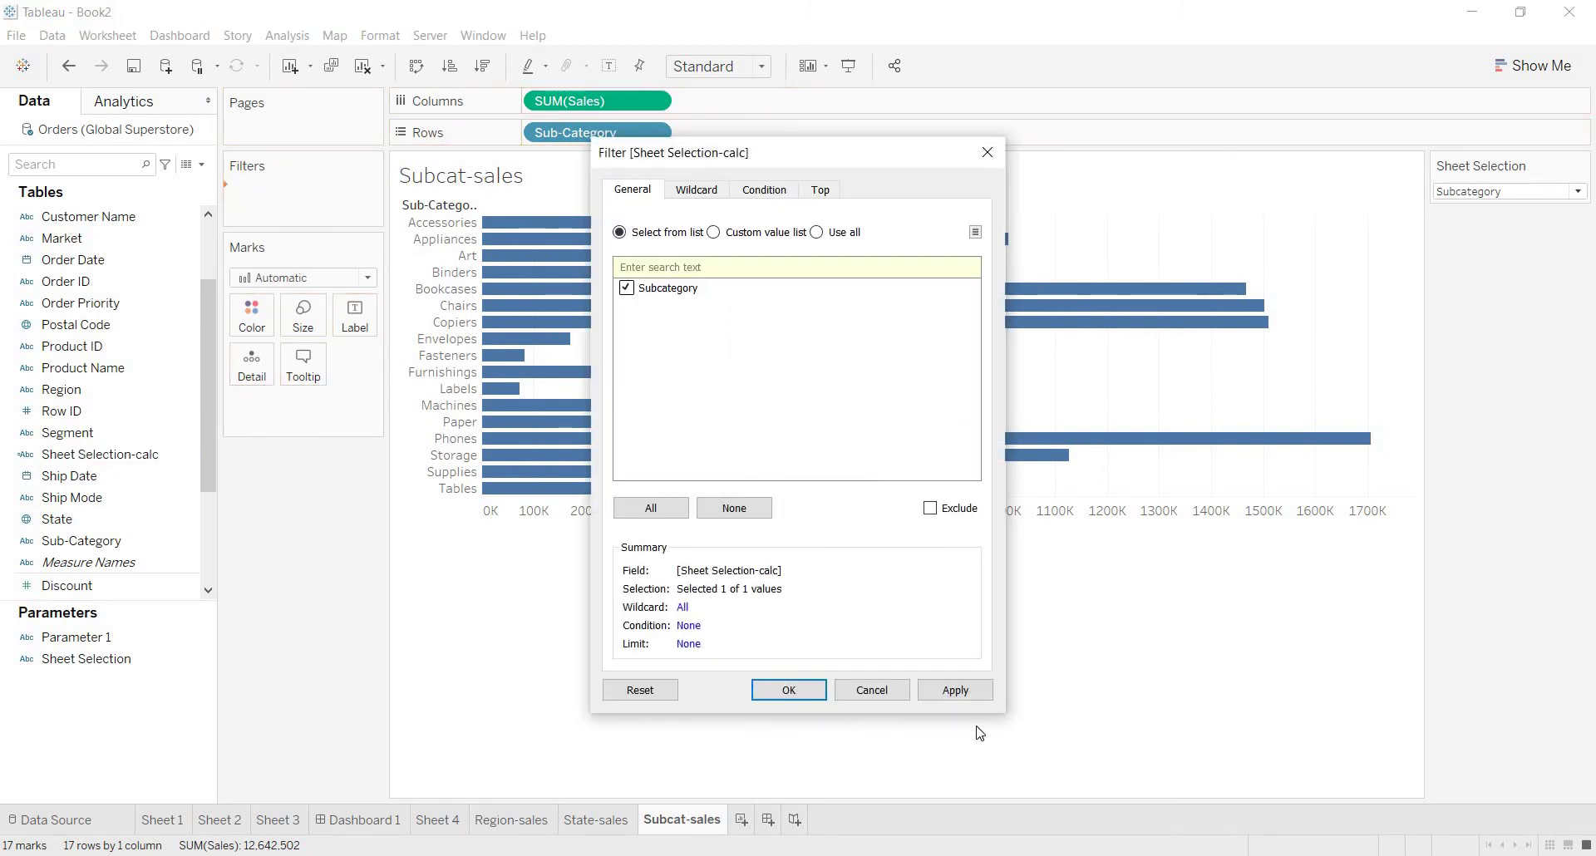
{"action": "left_click", "coordinate": [956, 692]}
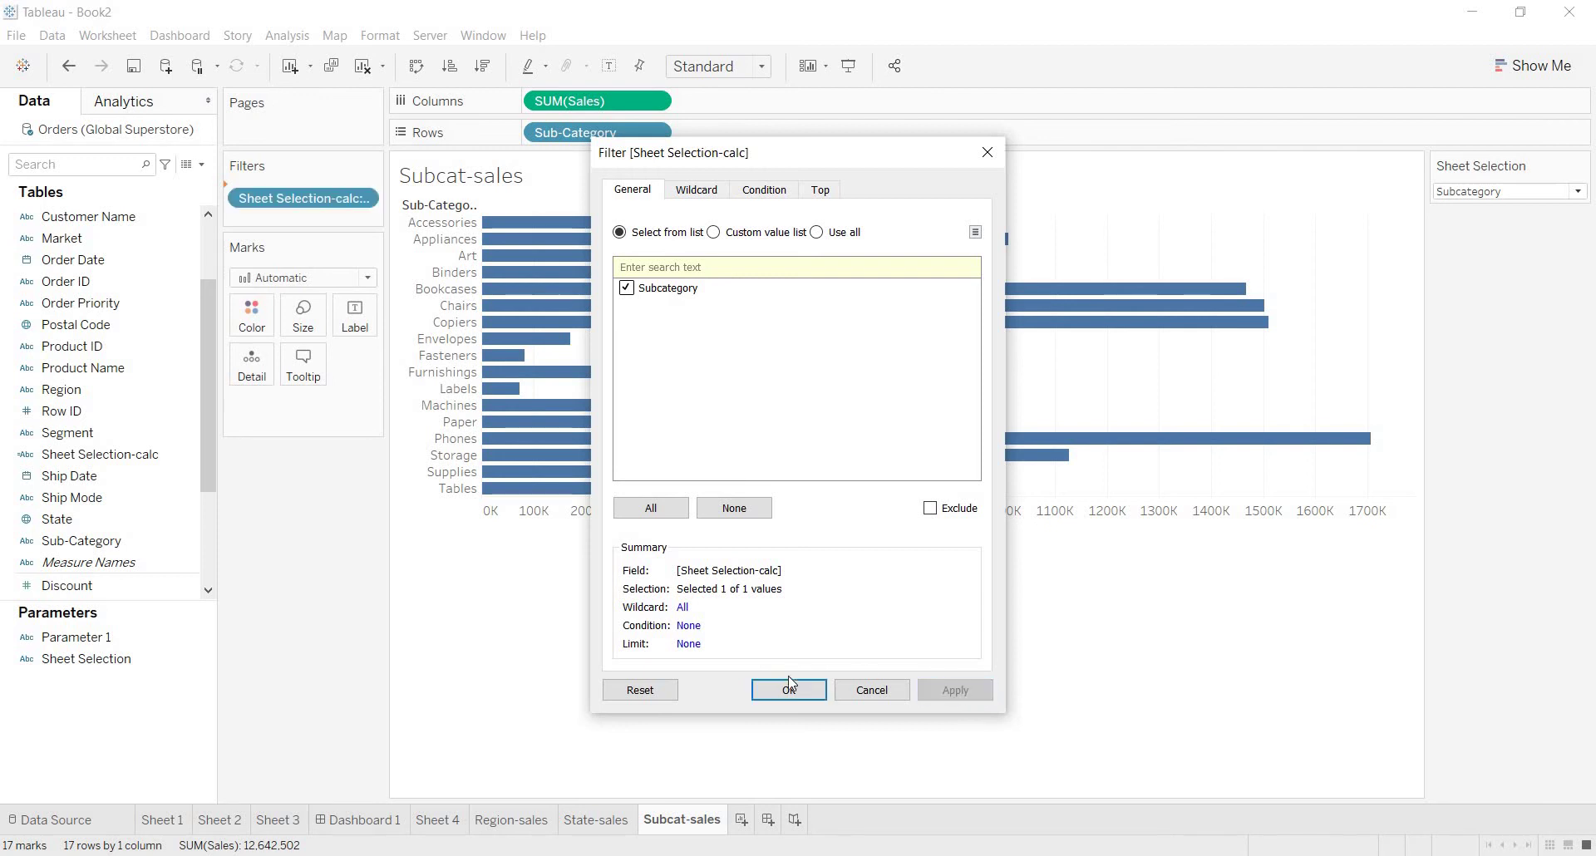
{"action": "left_click", "coordinate": [788, 692]}
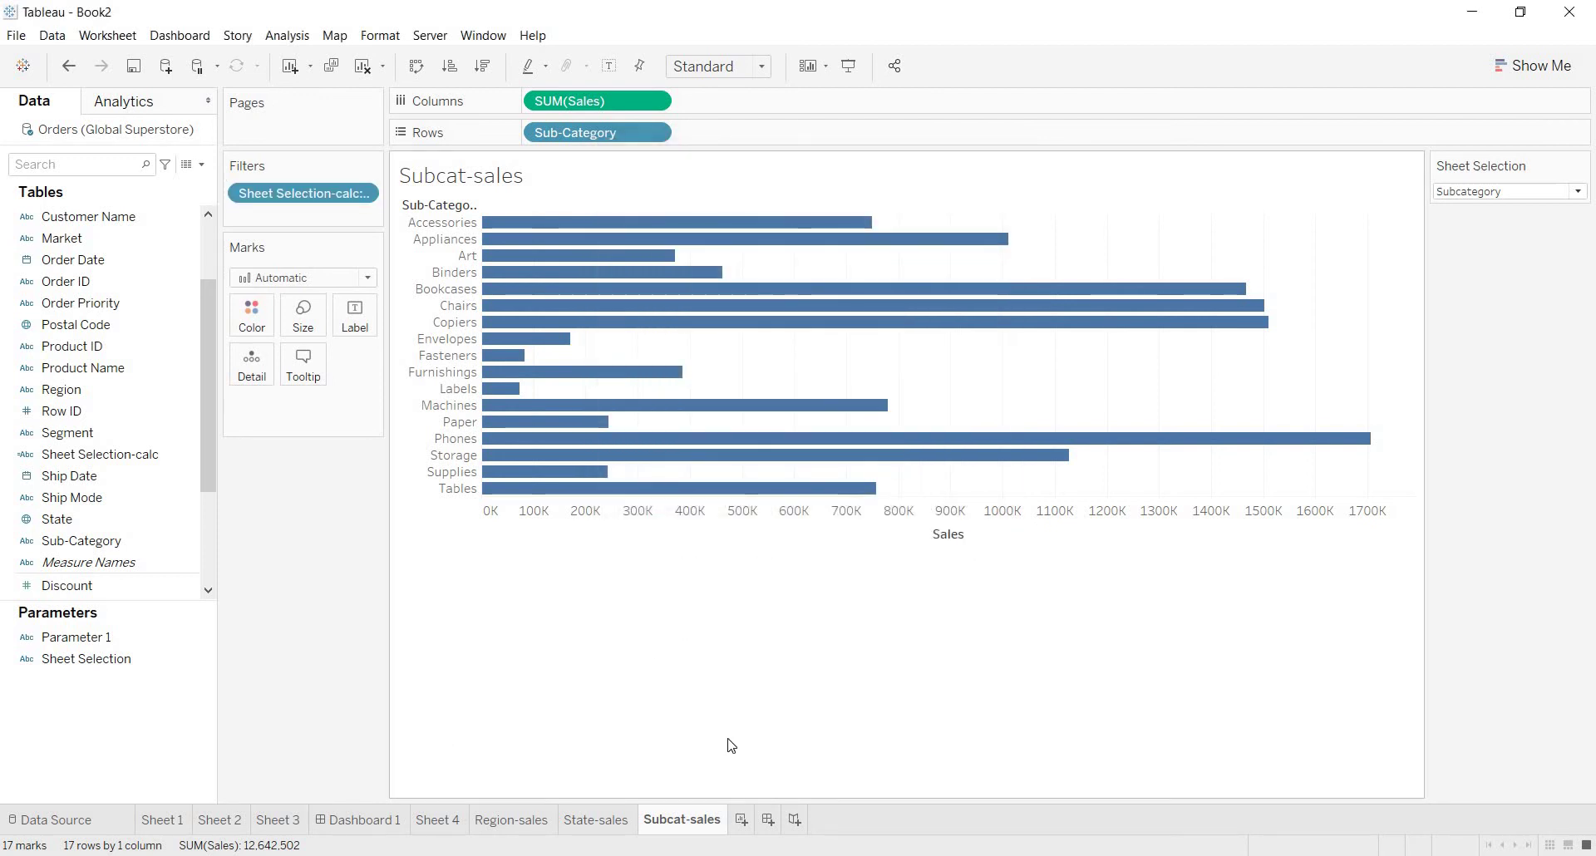
Step: Create a new dashboard with a horizontal container in the upper half and a vertical container in the lower half
{"action": "left_click", "coordinate": [768, 821]}
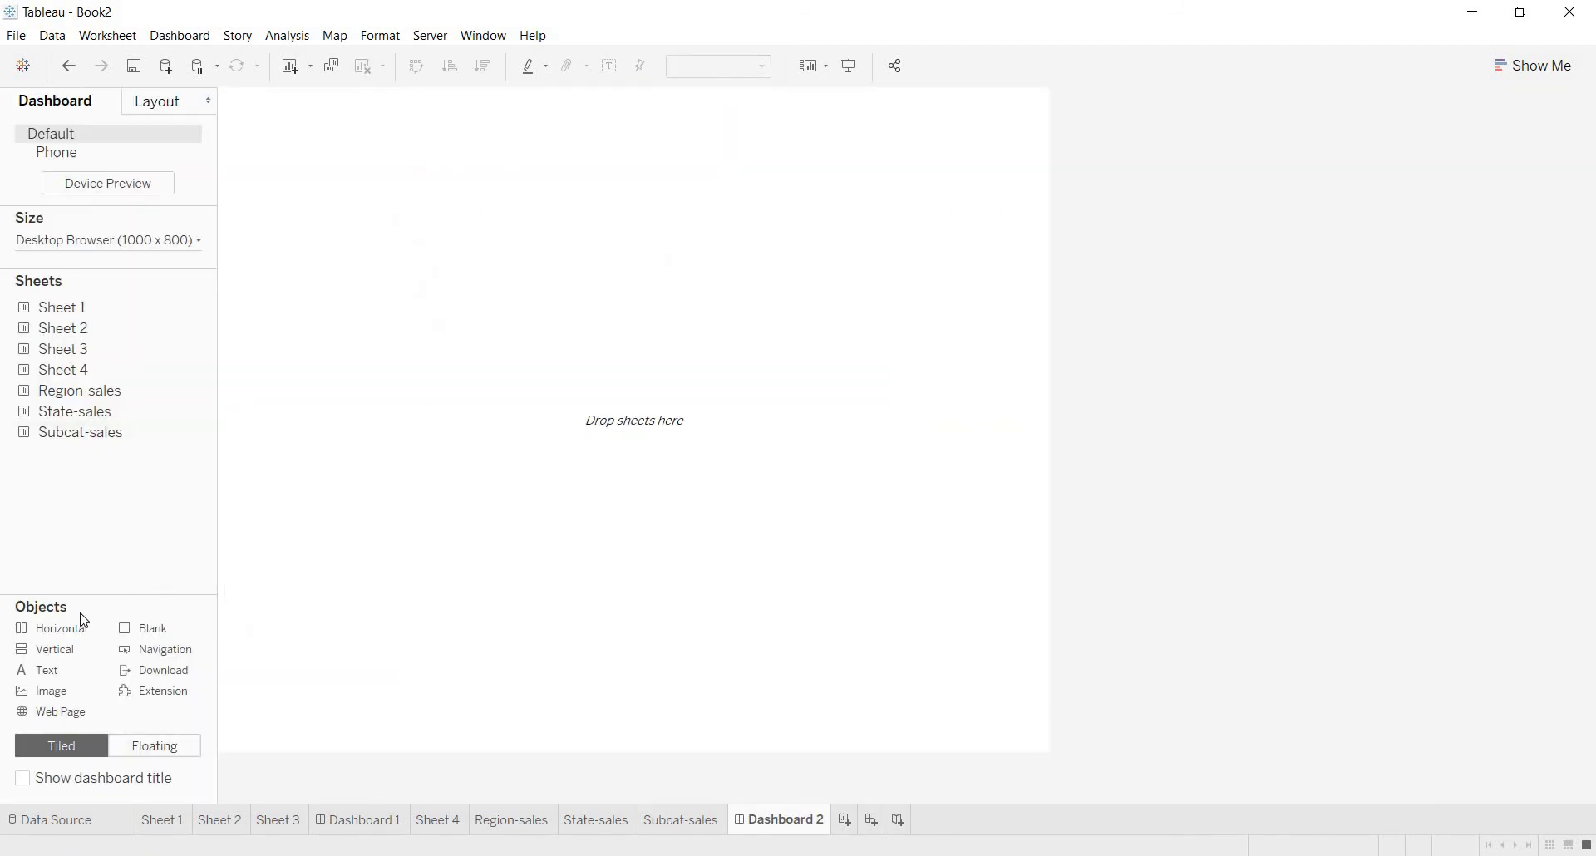
{"action": "left_click_drag", "start_coordinate": [59, 632], "coordinate": [388, 182]}
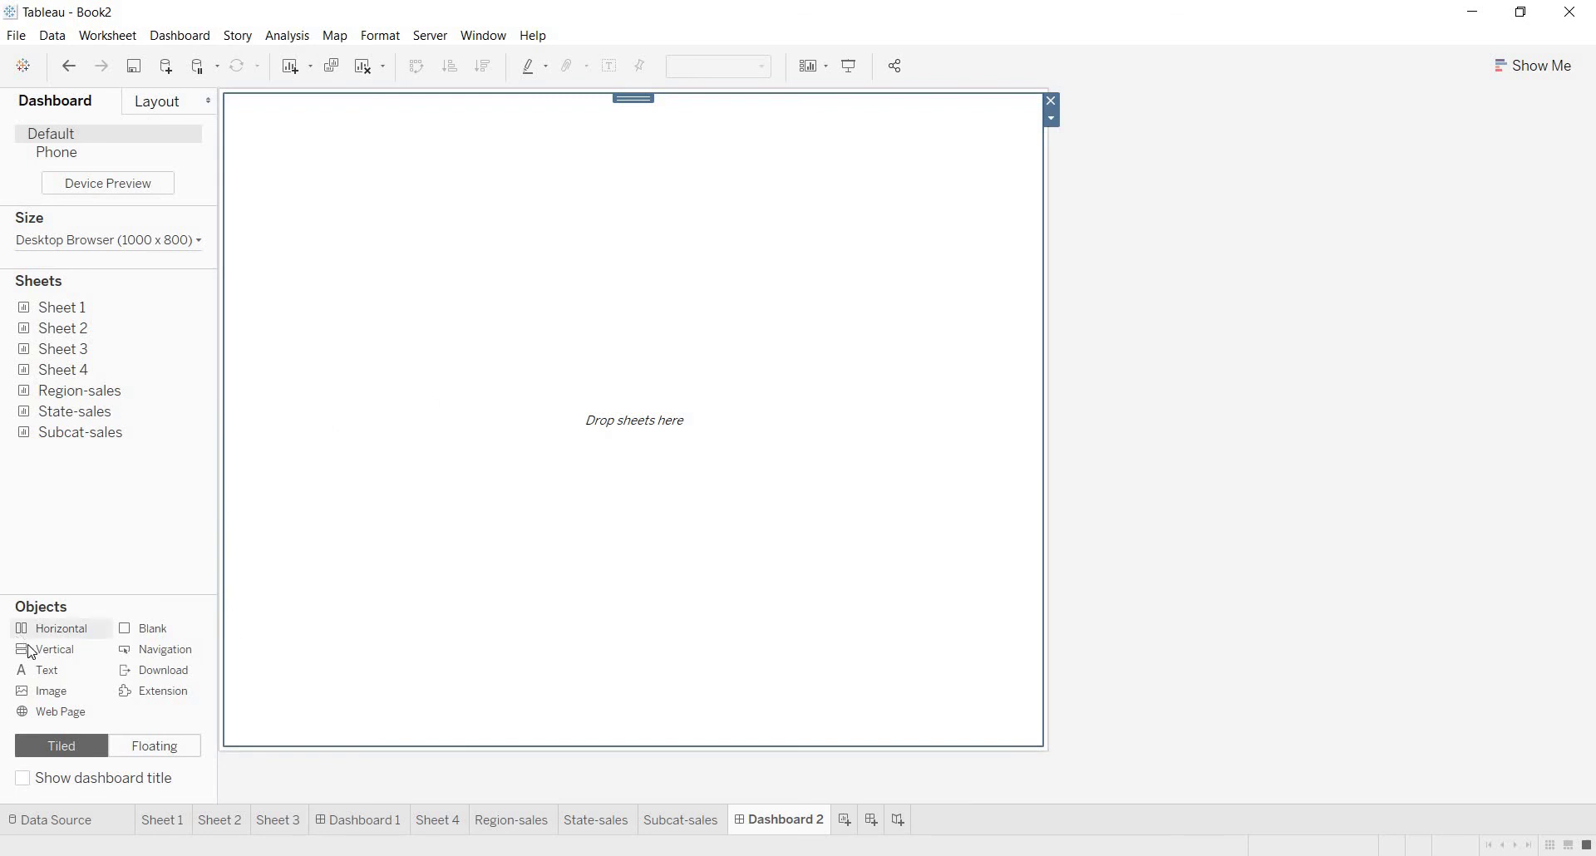
{"action": "left_click_drag", "start_coordinate": [37, 657], "coordinate": [488, 736]}
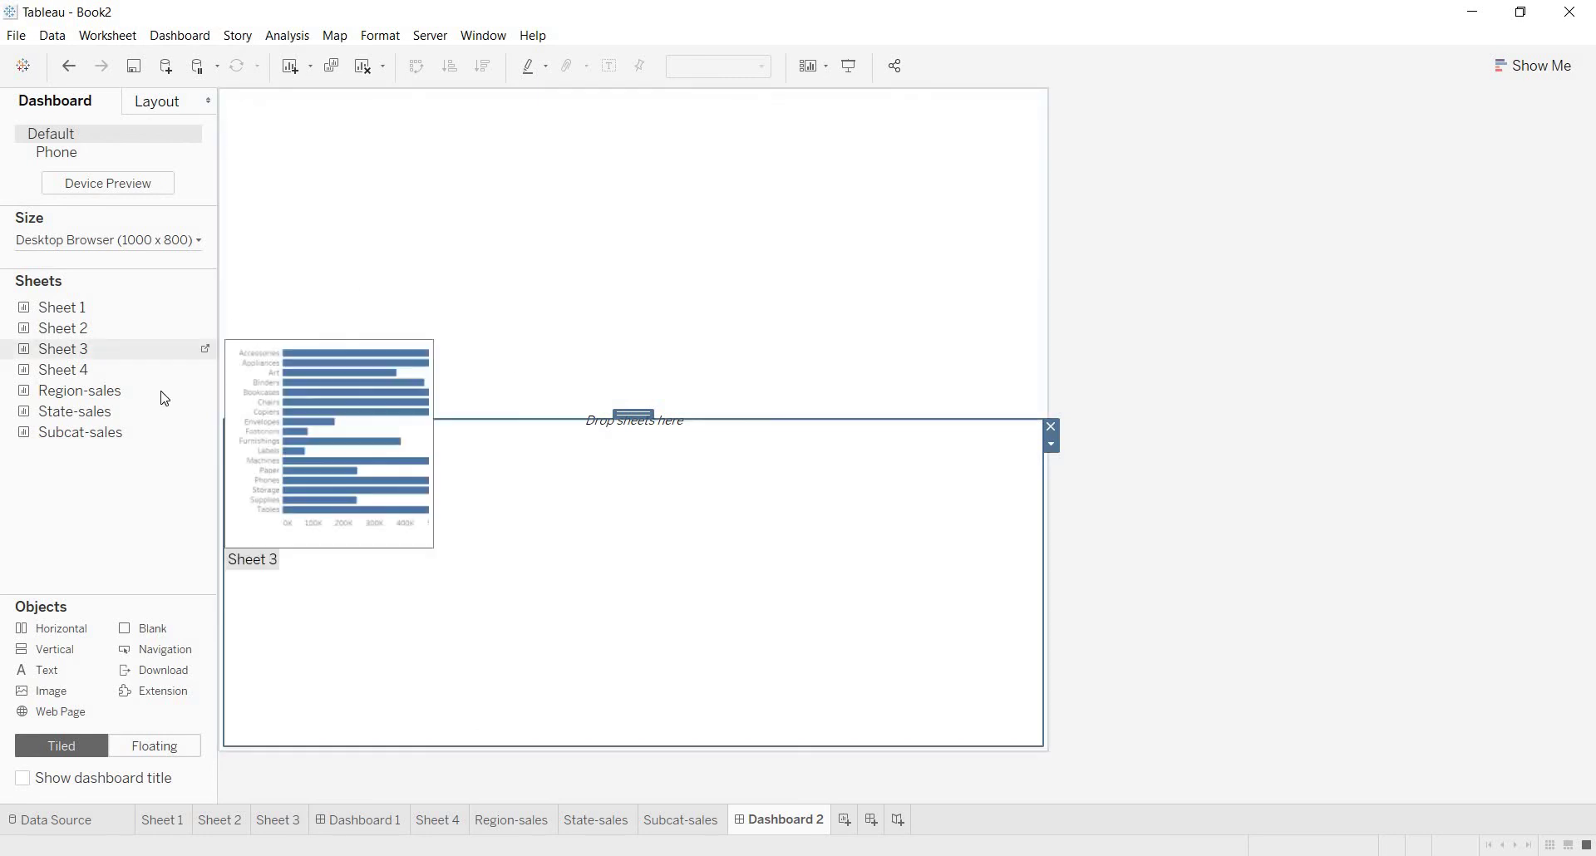
Step: Place the Region-sales sheet in the dashboard's lower vertical container and hide its title
{"action": "left_click_drag", "start_coordinate": [161, 393], "coordinate": [427, 492]}
{"action": "right_click", "coordinate": [414, 445]}
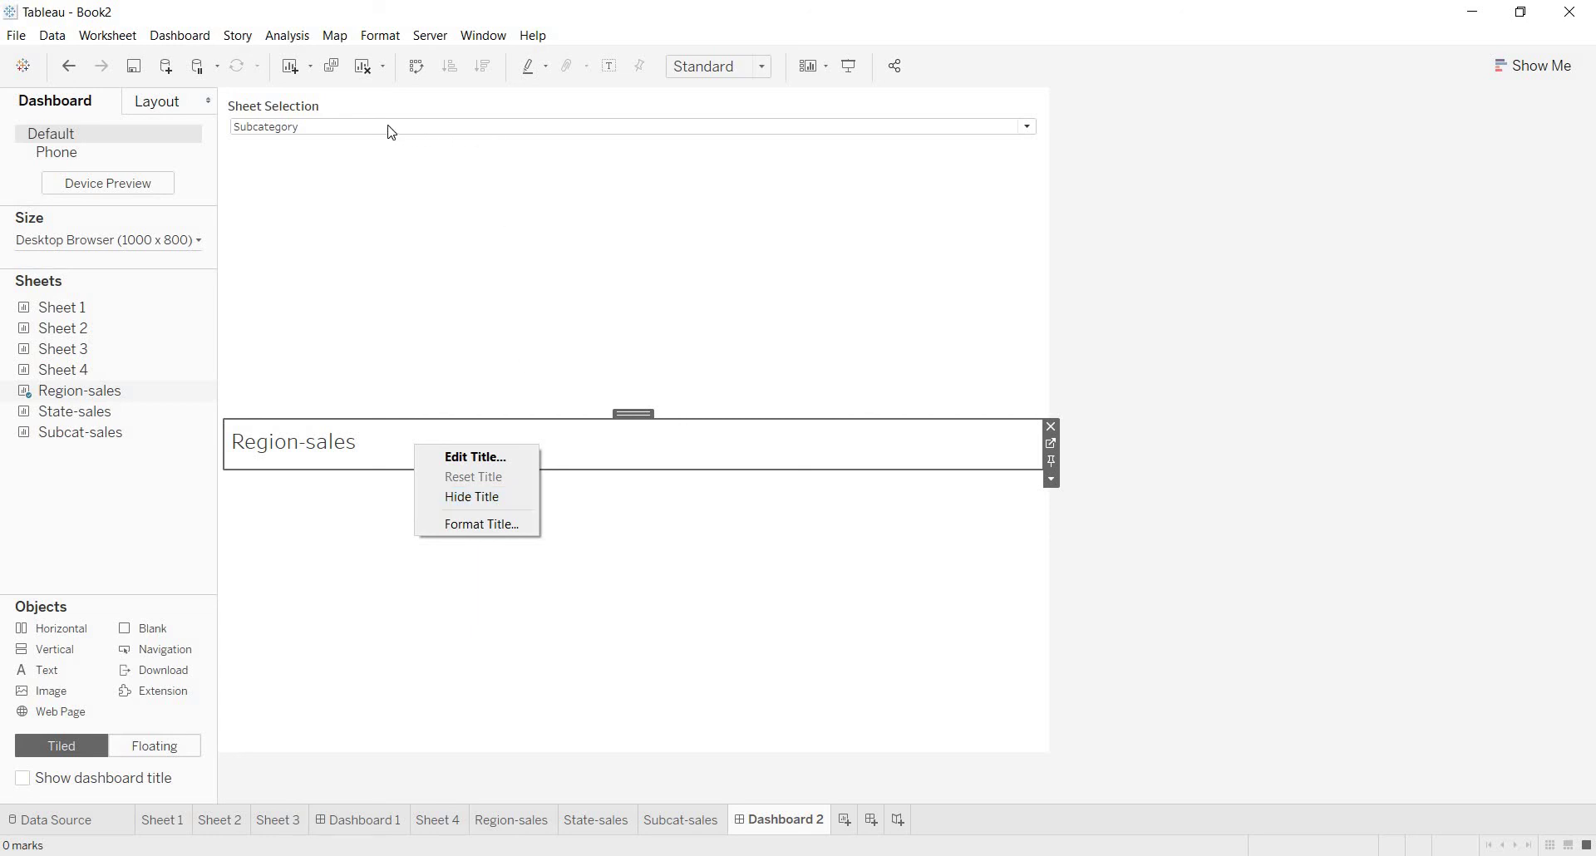
{"action": "left_click", "coordinate": [511, 502]}
Step: Add the State-sales sheet to the lower vertical container and hide its title
{"action": "left_click_drag", "start_coordinate": [107, 415], "coordinate": [364, 501]}
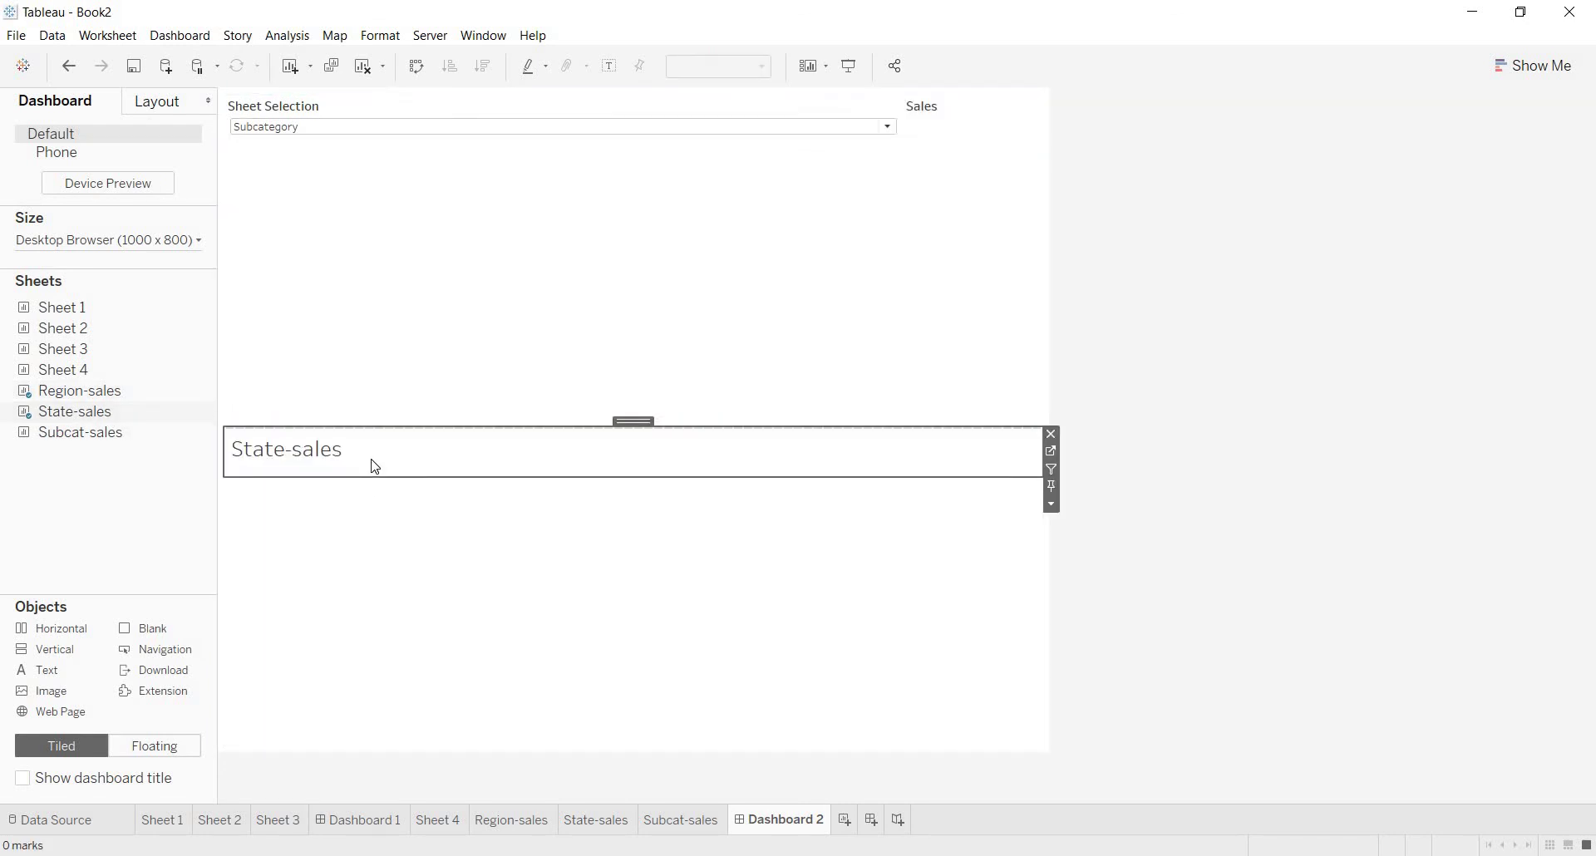
{"action": "right_click", "coordinate": [376, 469]}
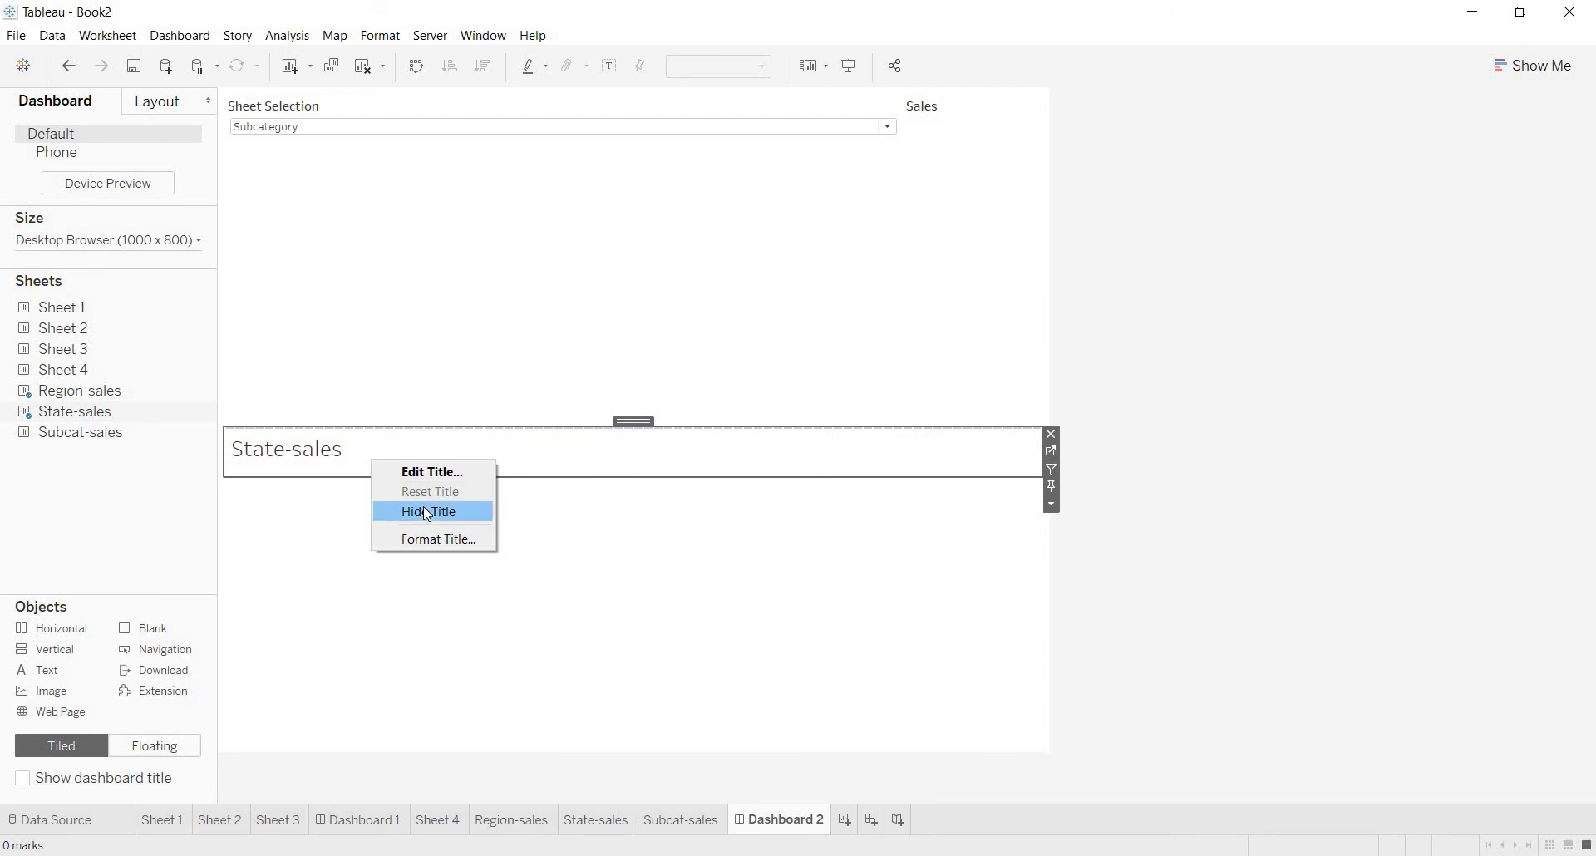
{"action": "left_click", "coordinate": [429, 514]}
Step: Add the Subcat-sales sheet to the lower vertical container and hide its title
{"action": "mouse_move", "coordinate": [117, 432]}
{"action": "left_mouse_down"}
{"action": "mouse_move", "coordinate": [98, 431]}
{"action": "mouse_move", "coordinate": [441, 568]}
{"action": "mouse_move", "coordinate": [497, 622]}
{"action": "left_mouse_up"}
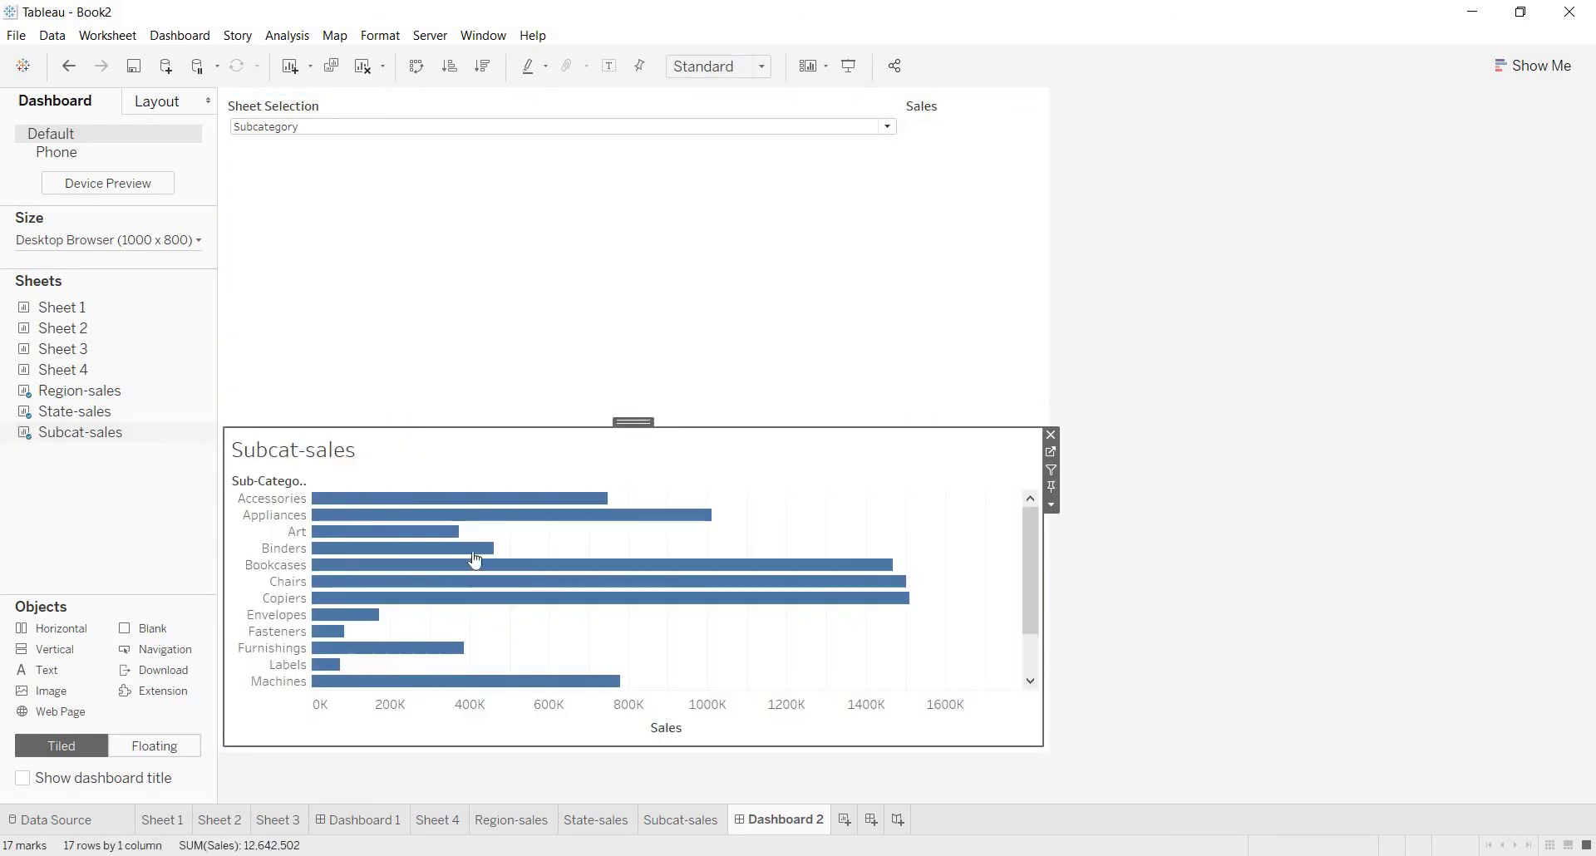
{"action": "right_click", "coordinate": [384, 452]}
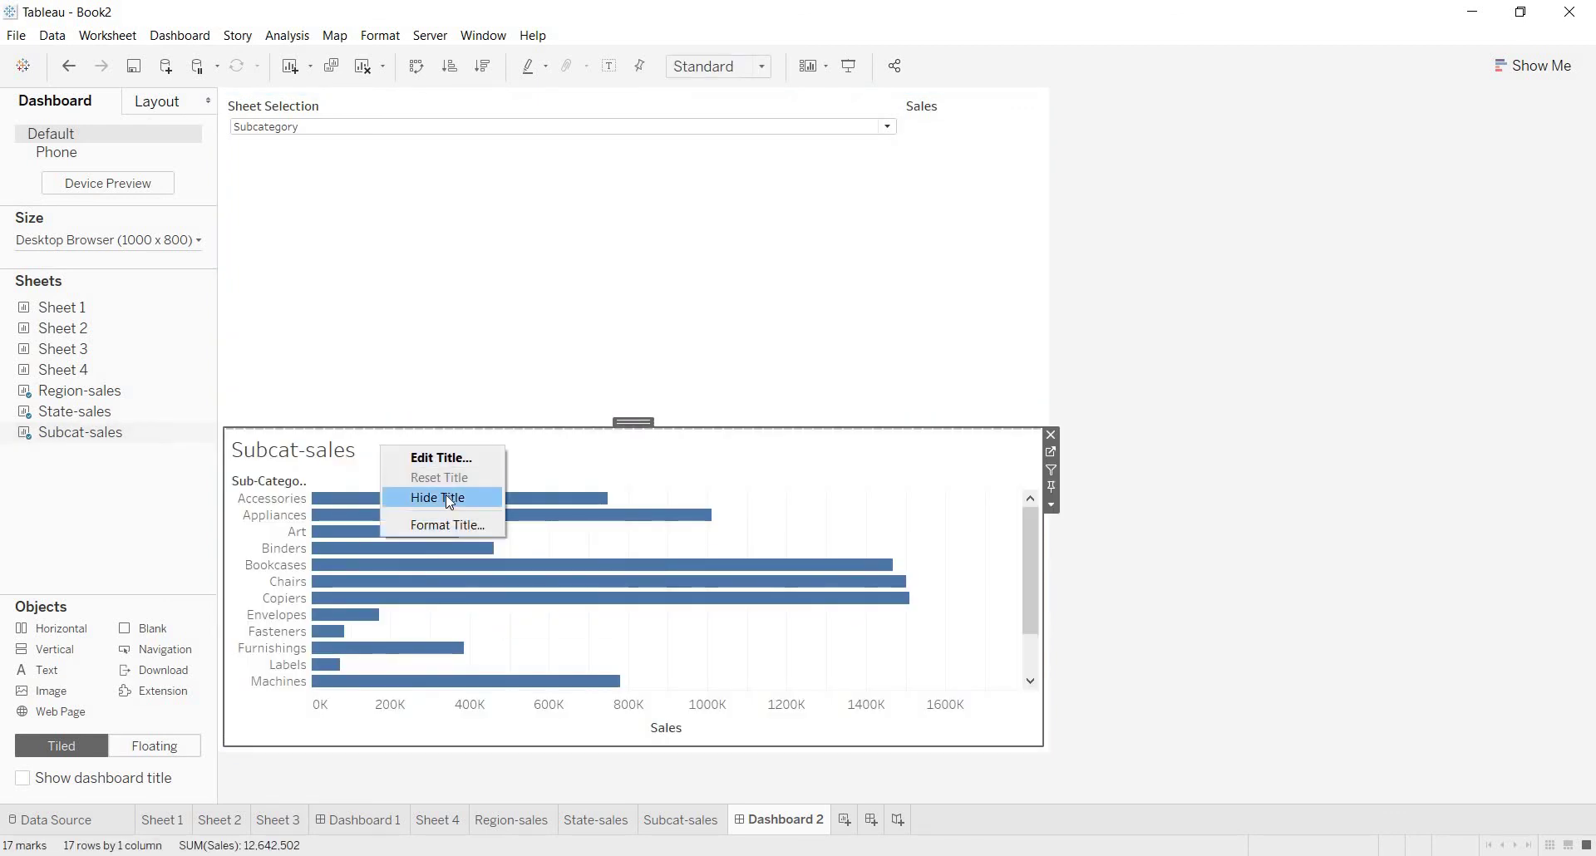
{"action": "left_click", "coordinate": [445, 496]}
Step: Switch the dashboard's Sheet Selection parameter to State and display its control as a single value list
{"action": "left_click", "coordinate": [358, 187]}
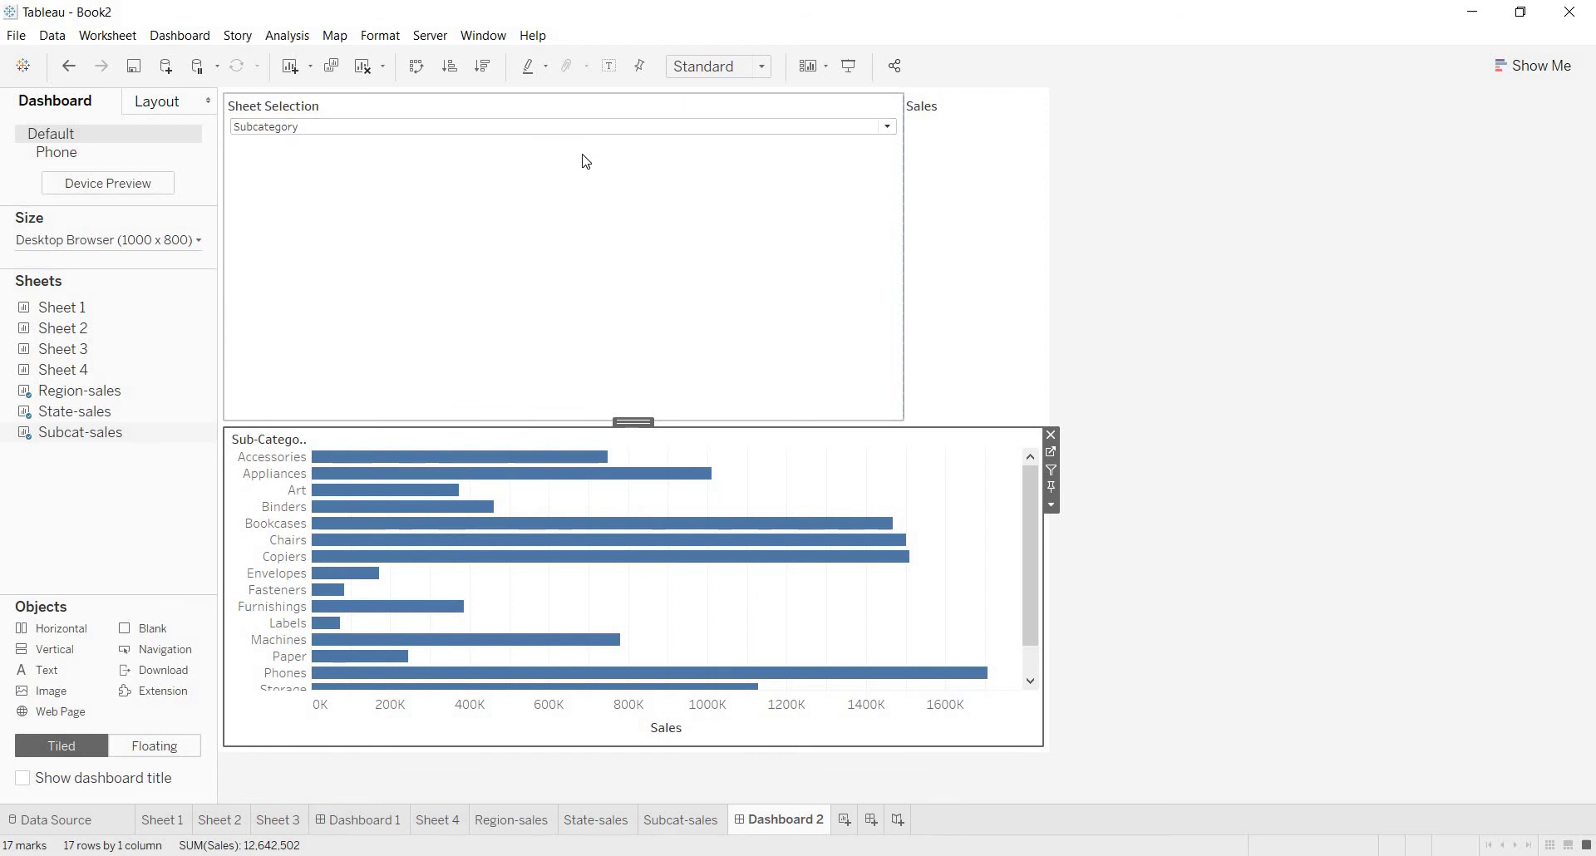
{"action": "left_click", "coordinate": [886, 127]}
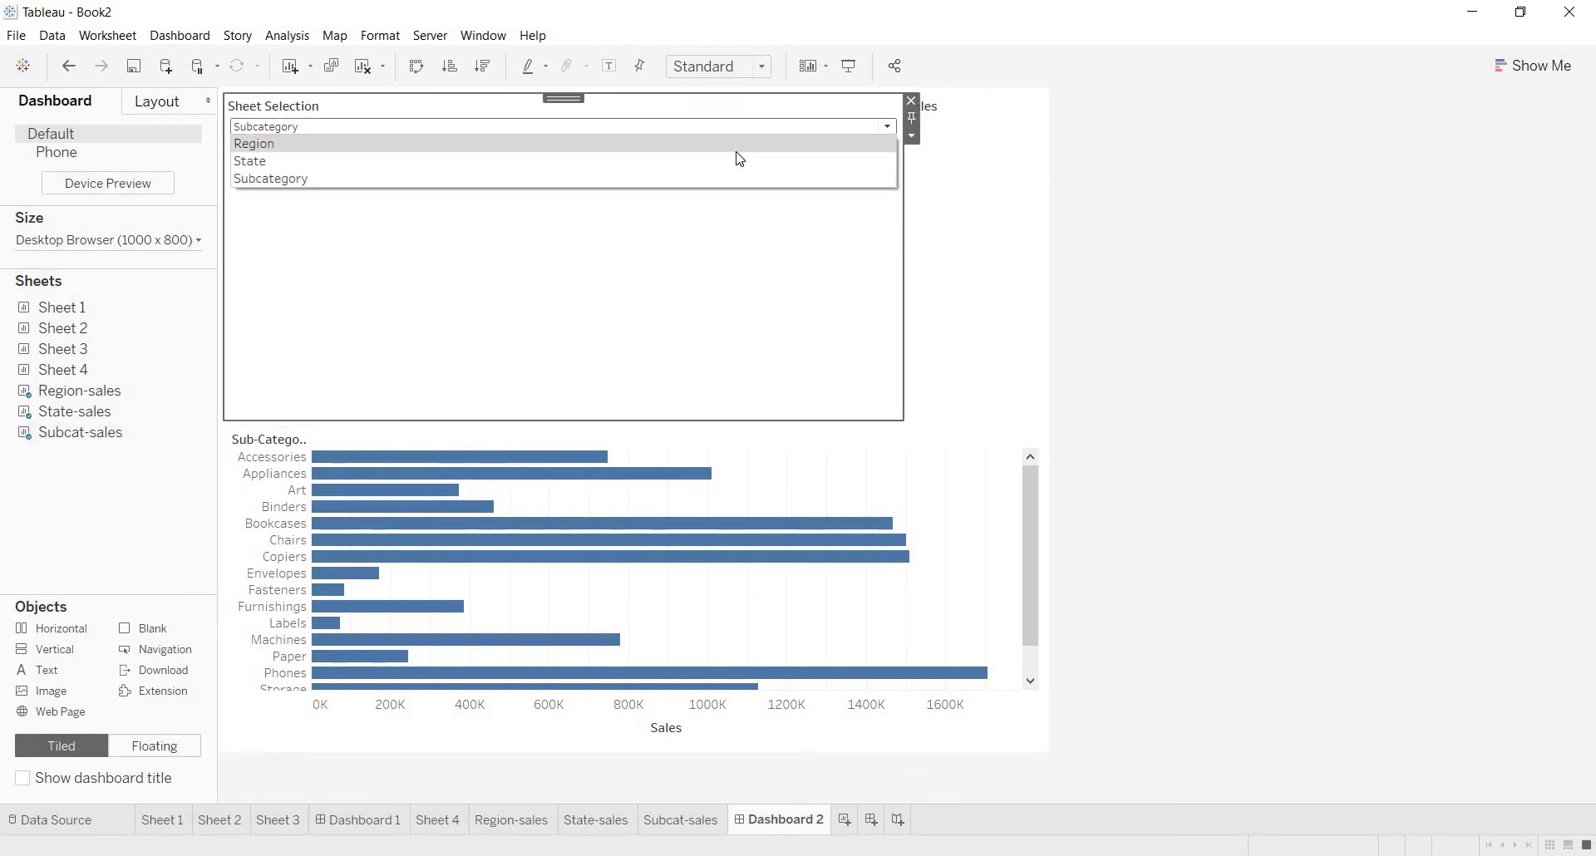
{"action": "left_click", "coordinate": [740, 160]}
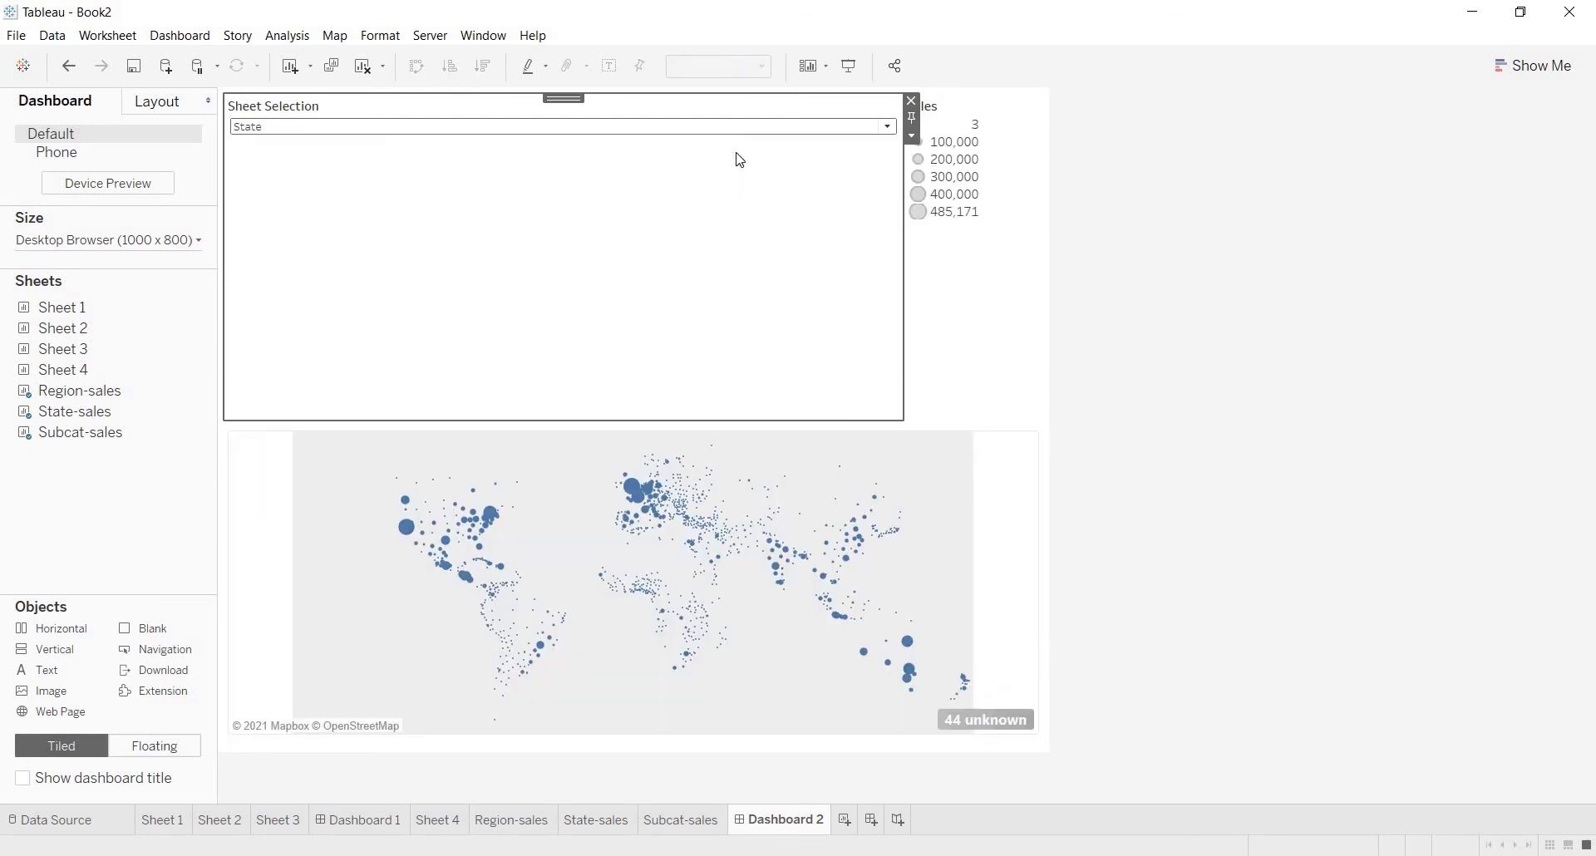
{"action": "left_click", "coordinate": [911, 137]}
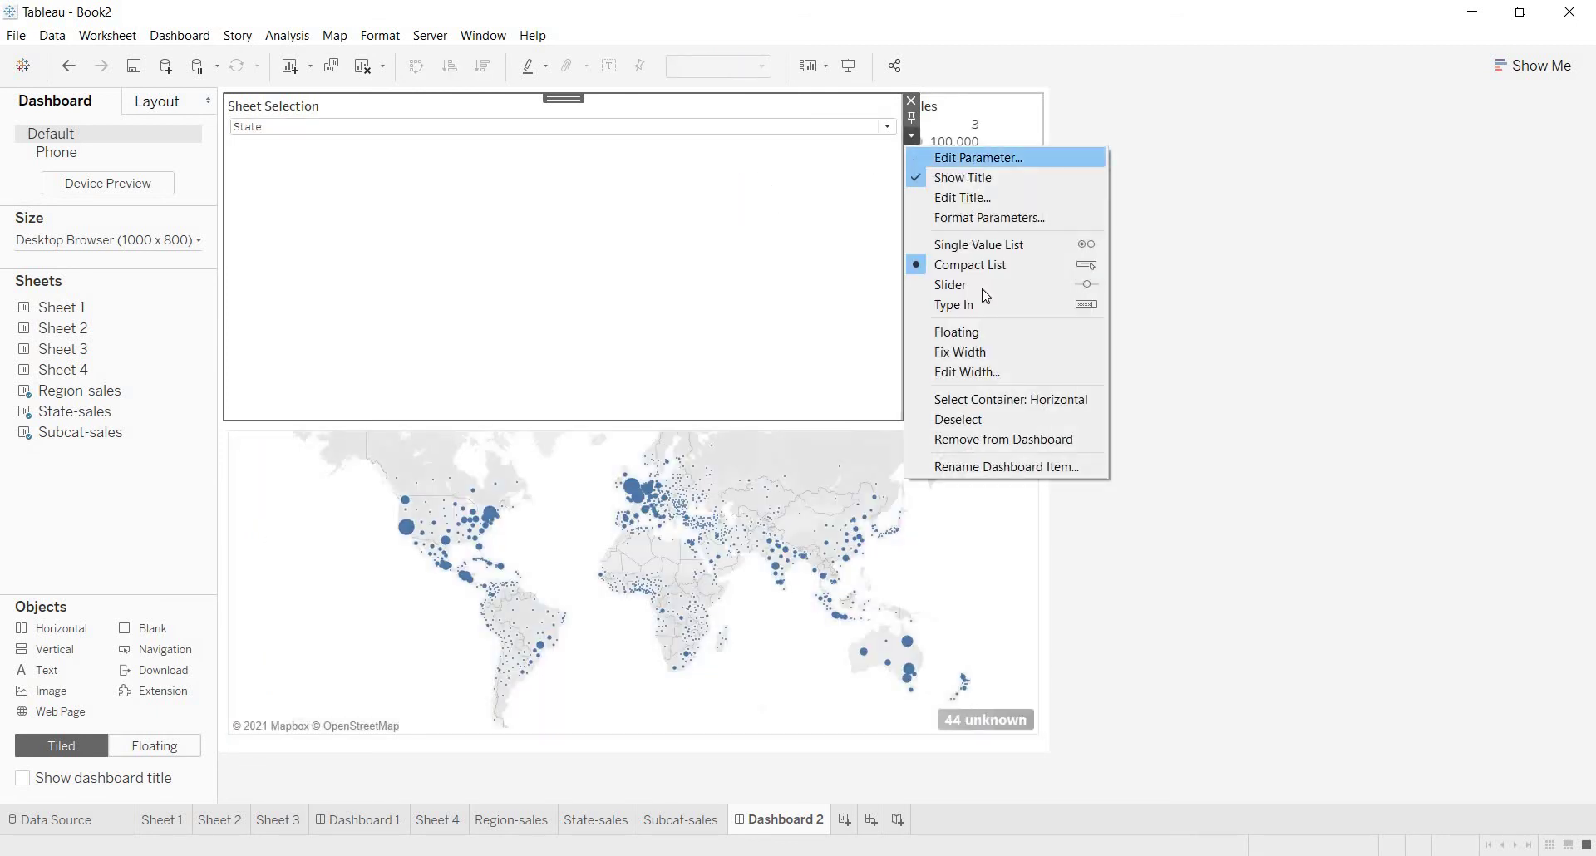
{"action": "left_click", "coordinate": [989, 250]}
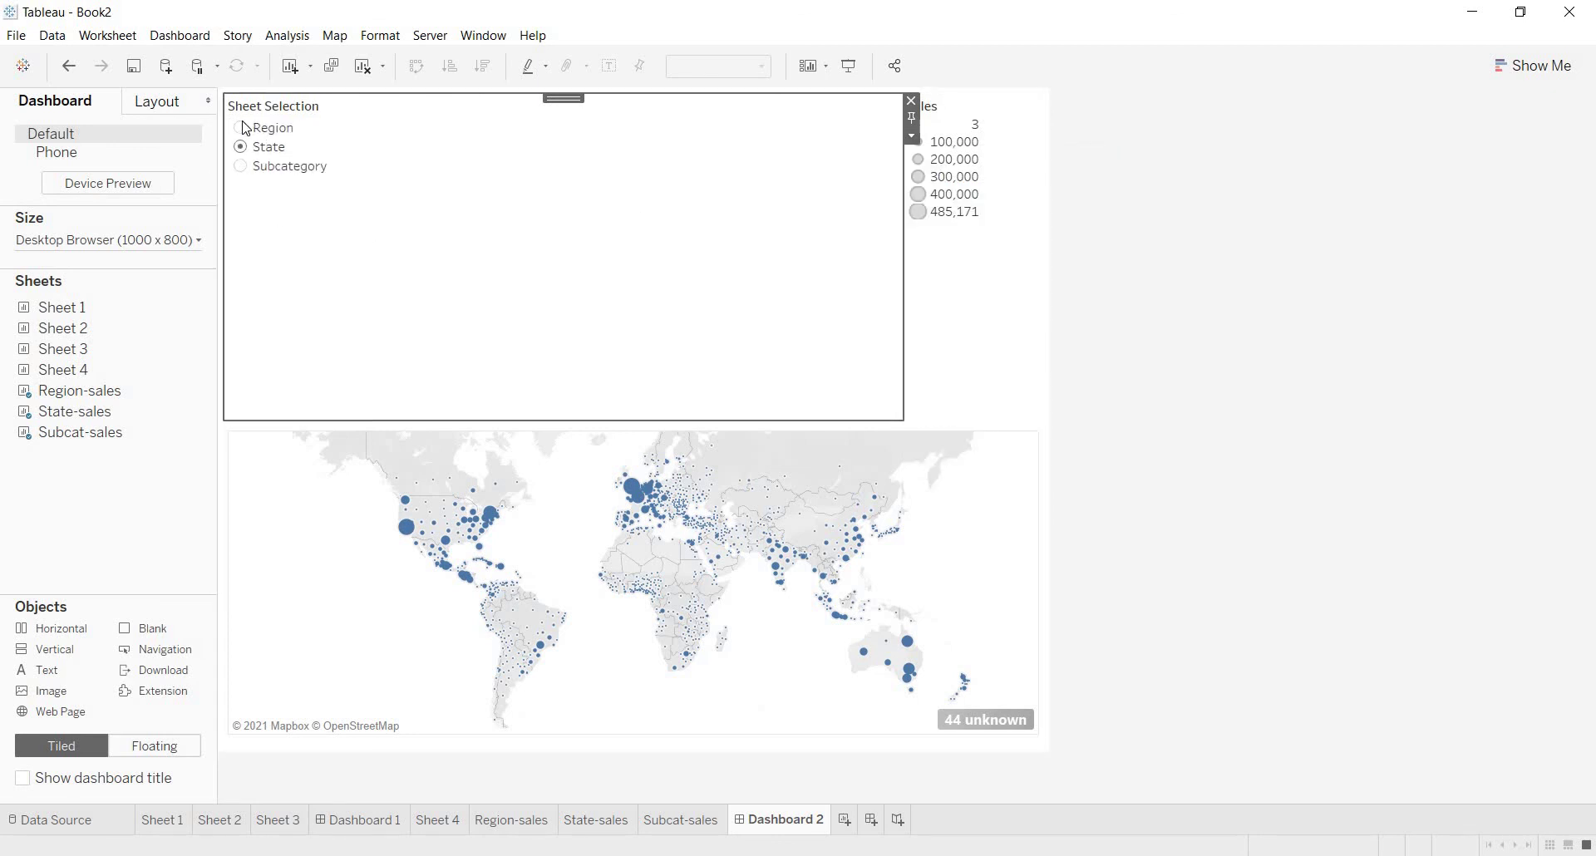
Step: Test the sheet swapping on the dashboard by choosing Region, State and Subcategory in turn in Sheet Selection
{"action": "left_click", "coordinate": [242, 128]}
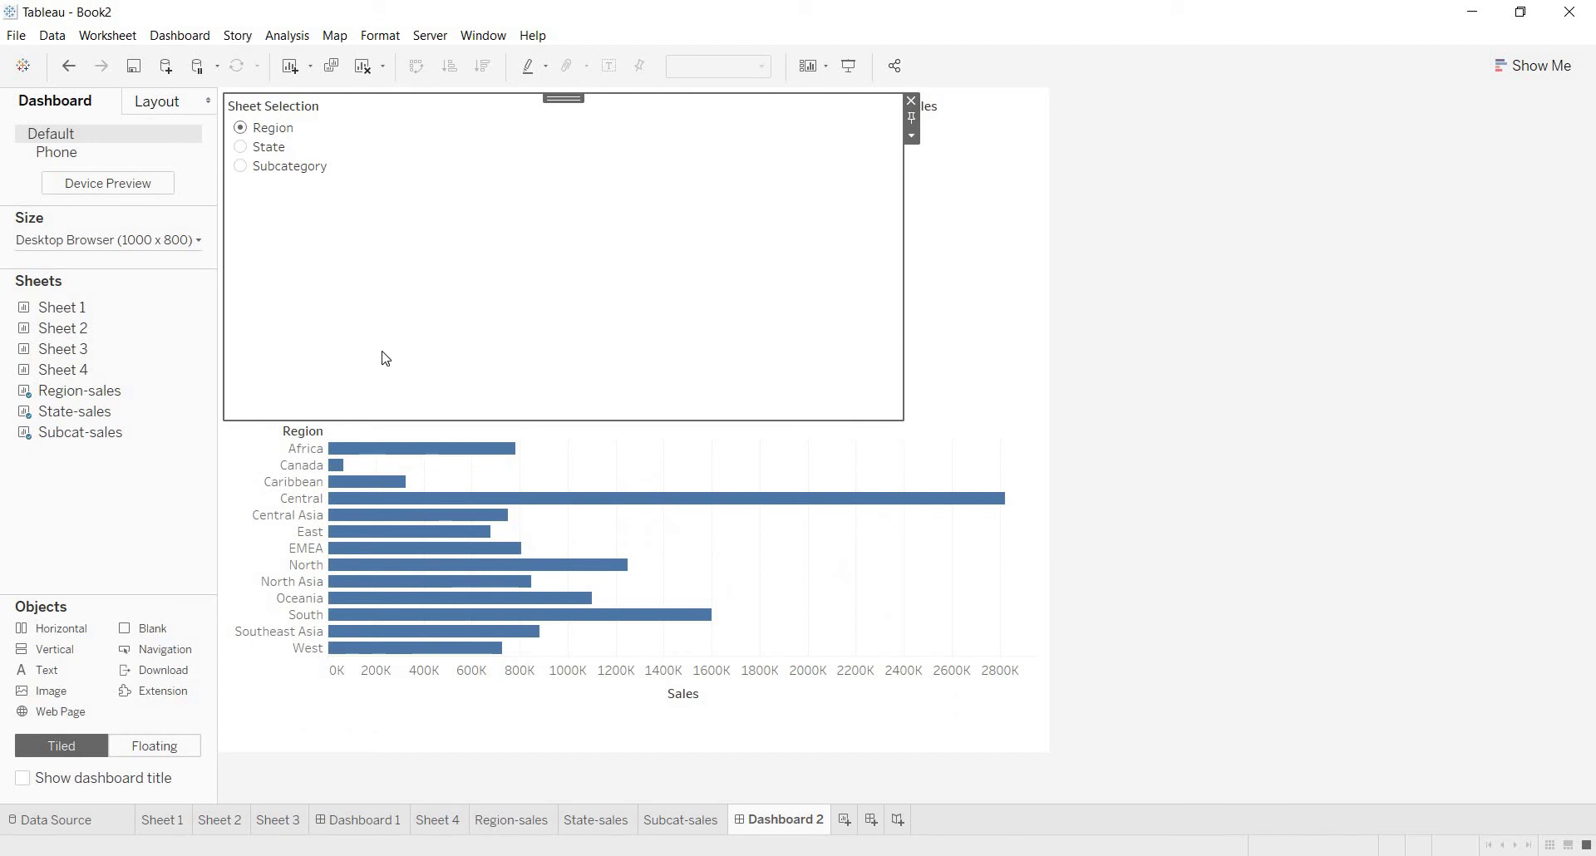
{"action": "left_click", "coordinate": [240, 147]}
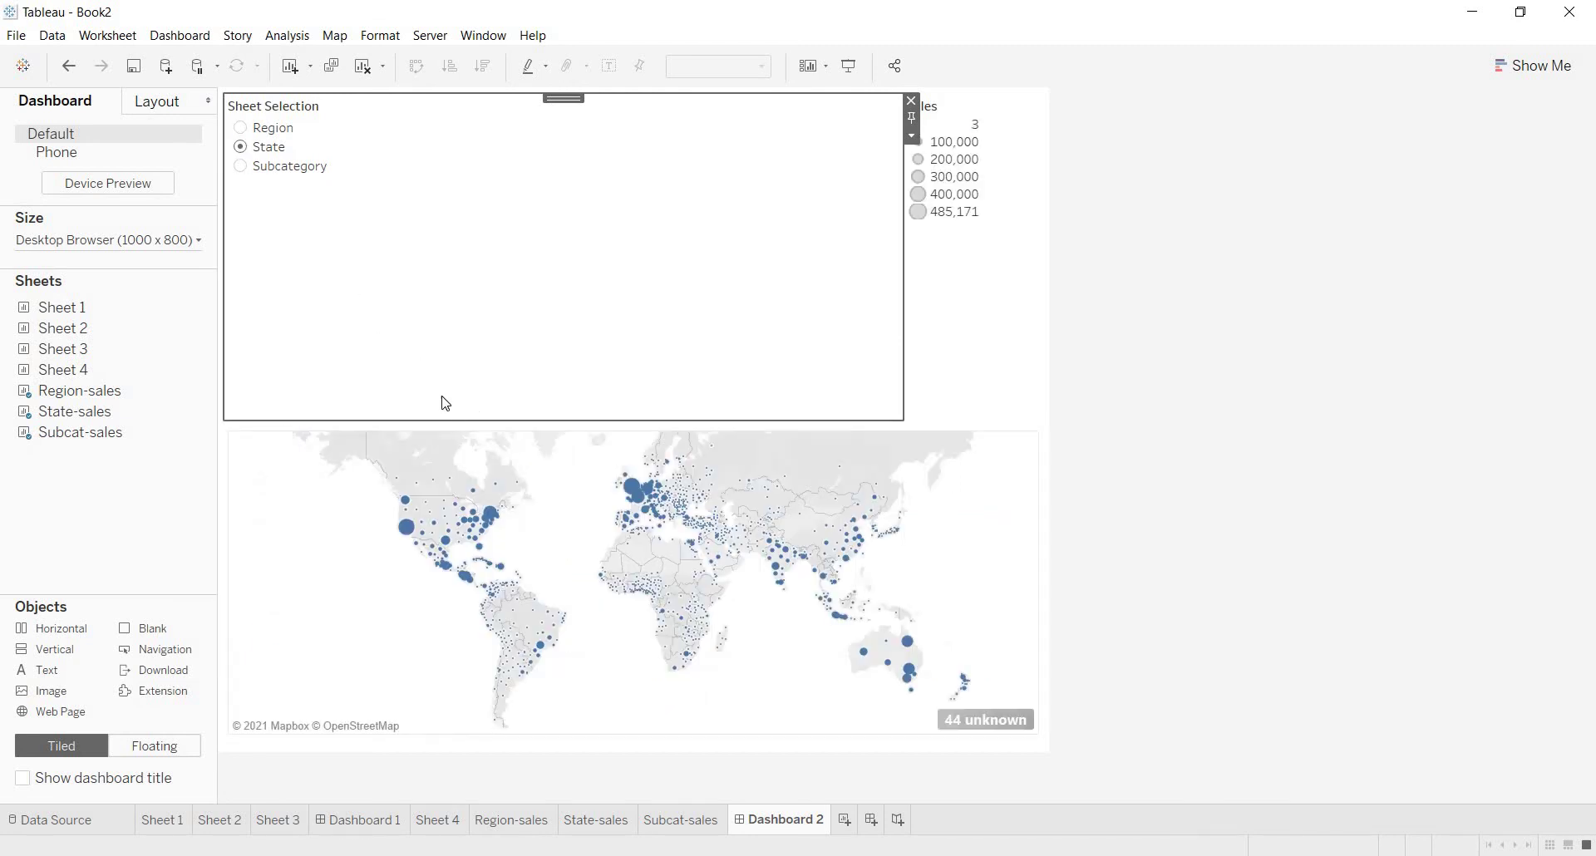
{"action": "left_click", "coordinate": [242, 167]}
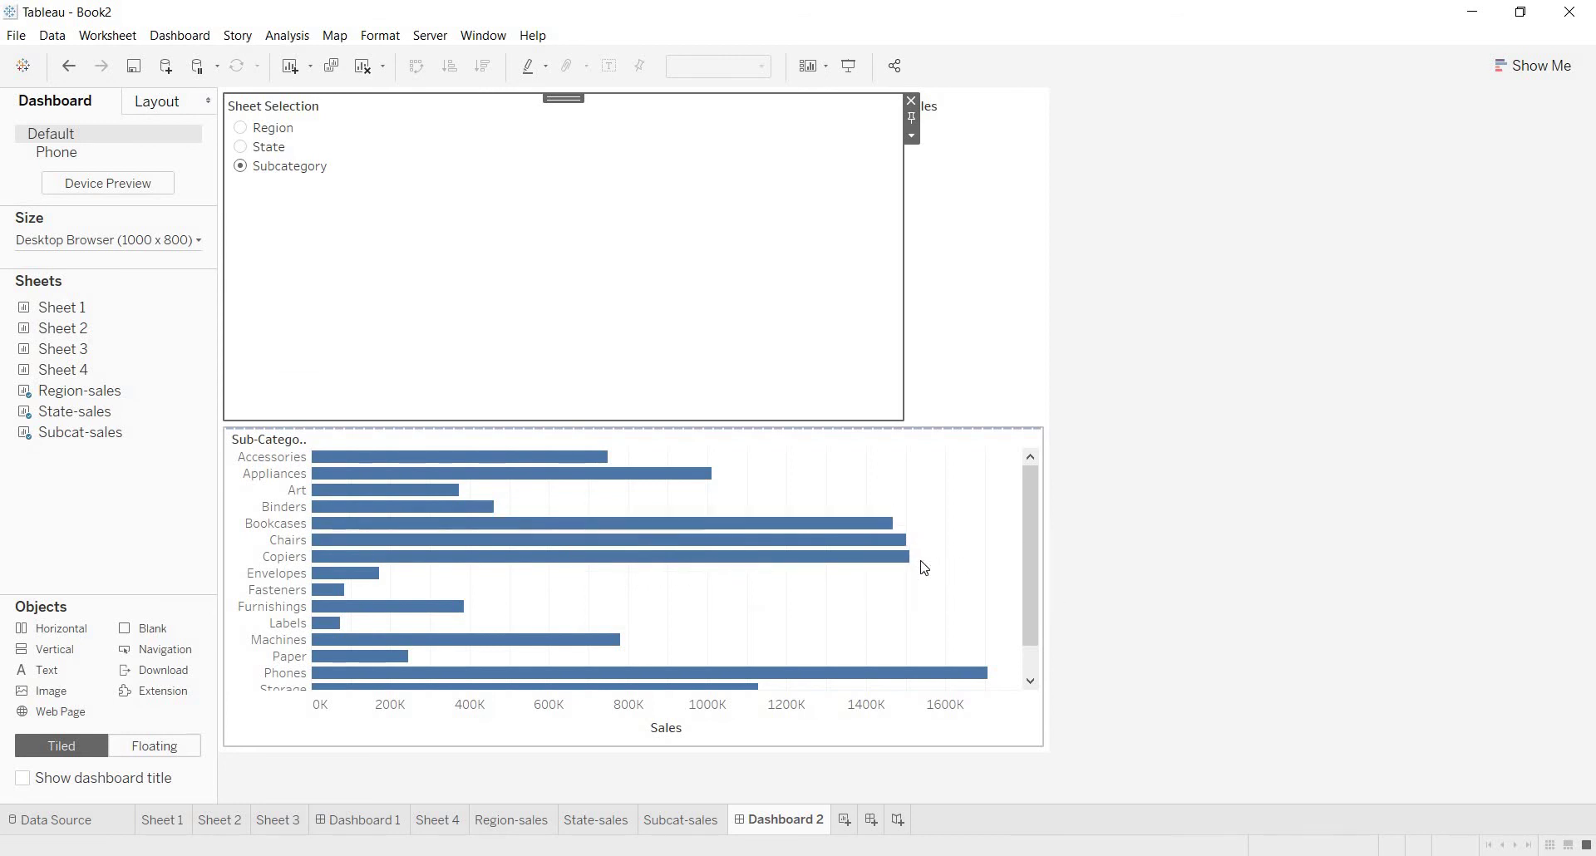
{"action": "left_click", "coordinate": [1212, 626]}
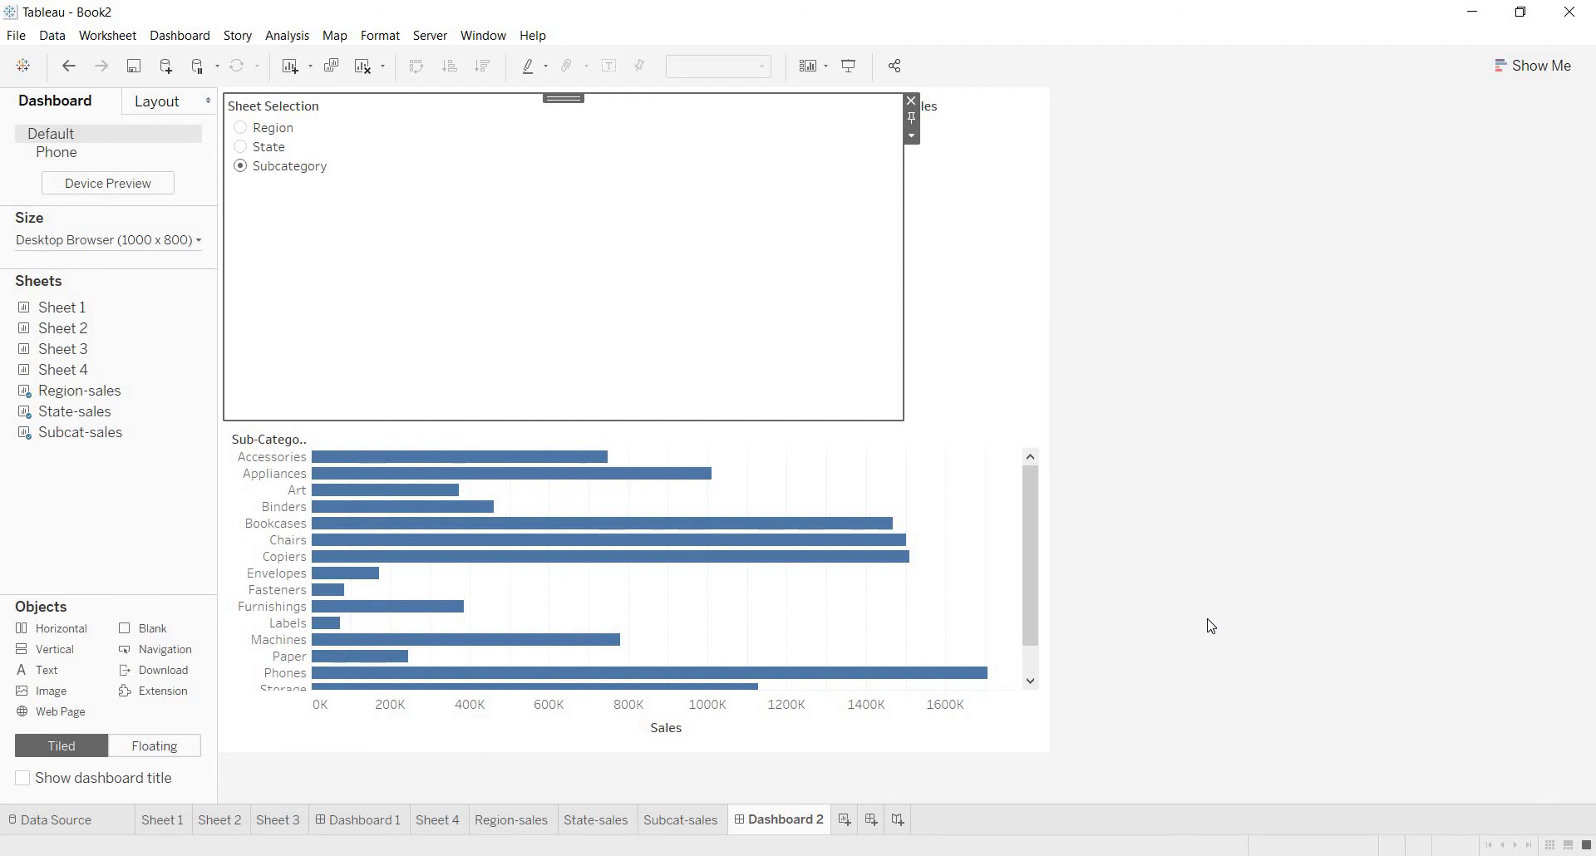